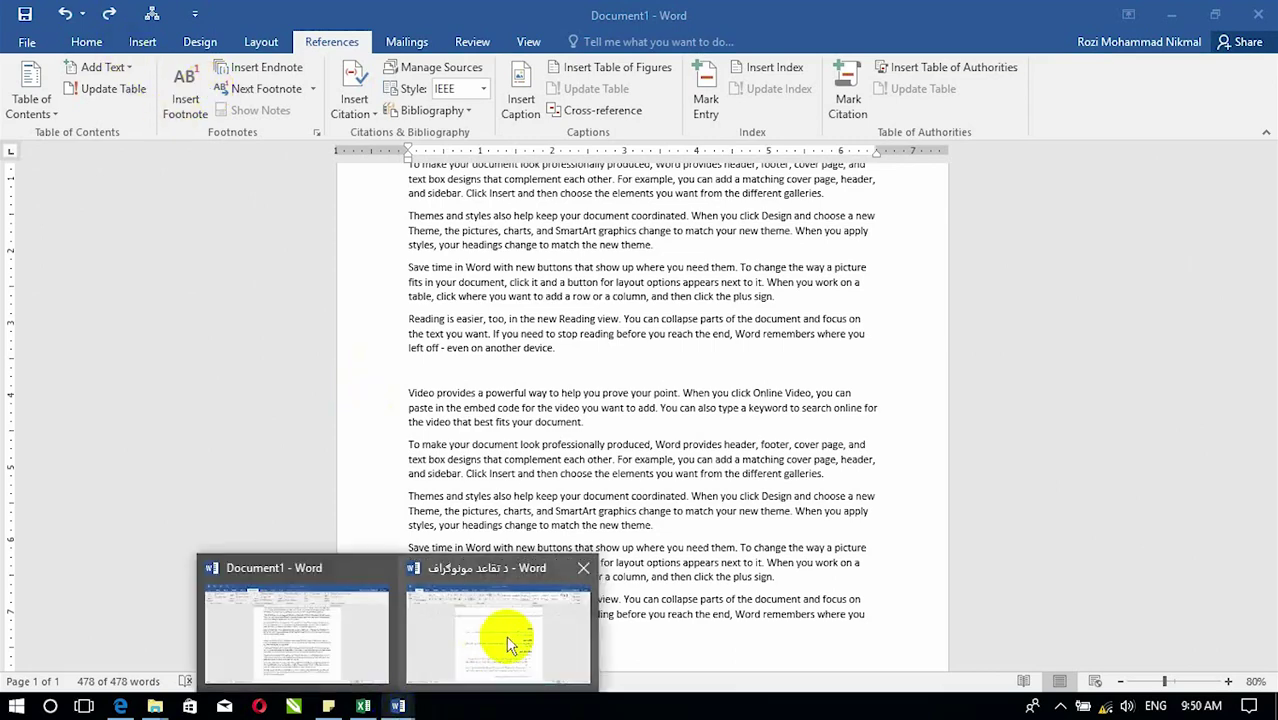
{"action": "left_click", "coordinate": [510, 645]}
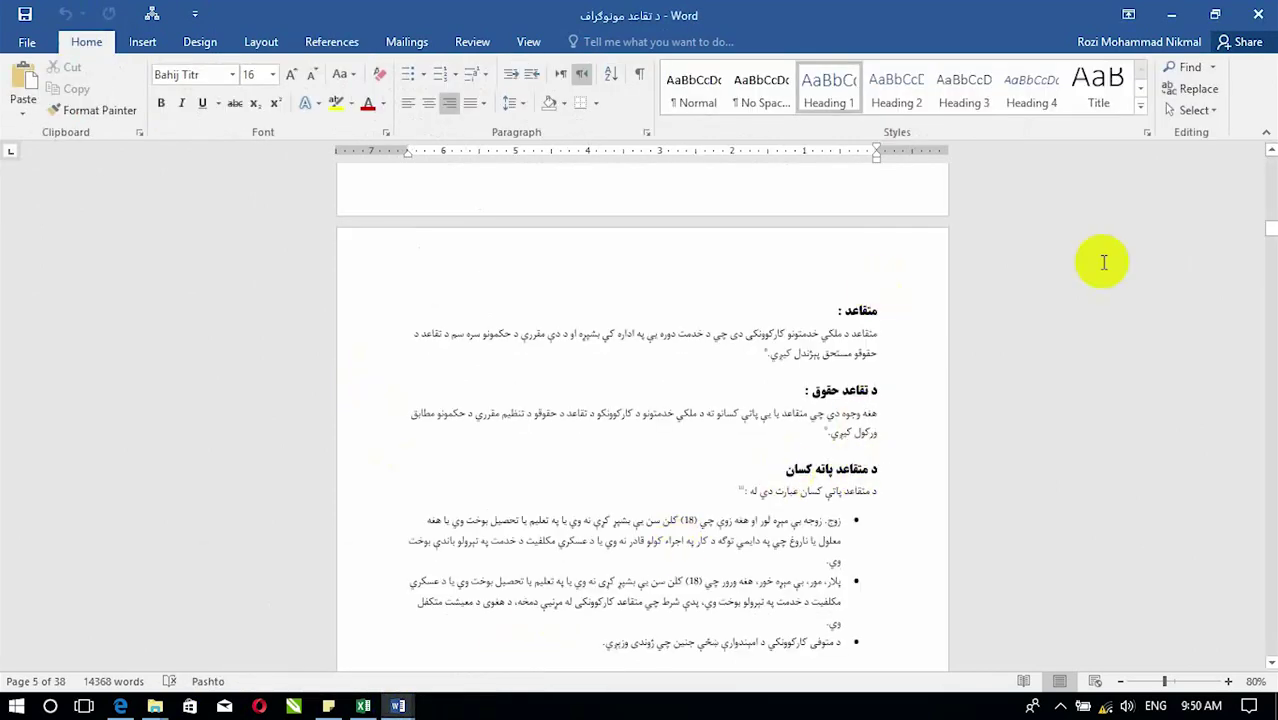
{"action": "left_click", "coordinate": [1270, 150]}
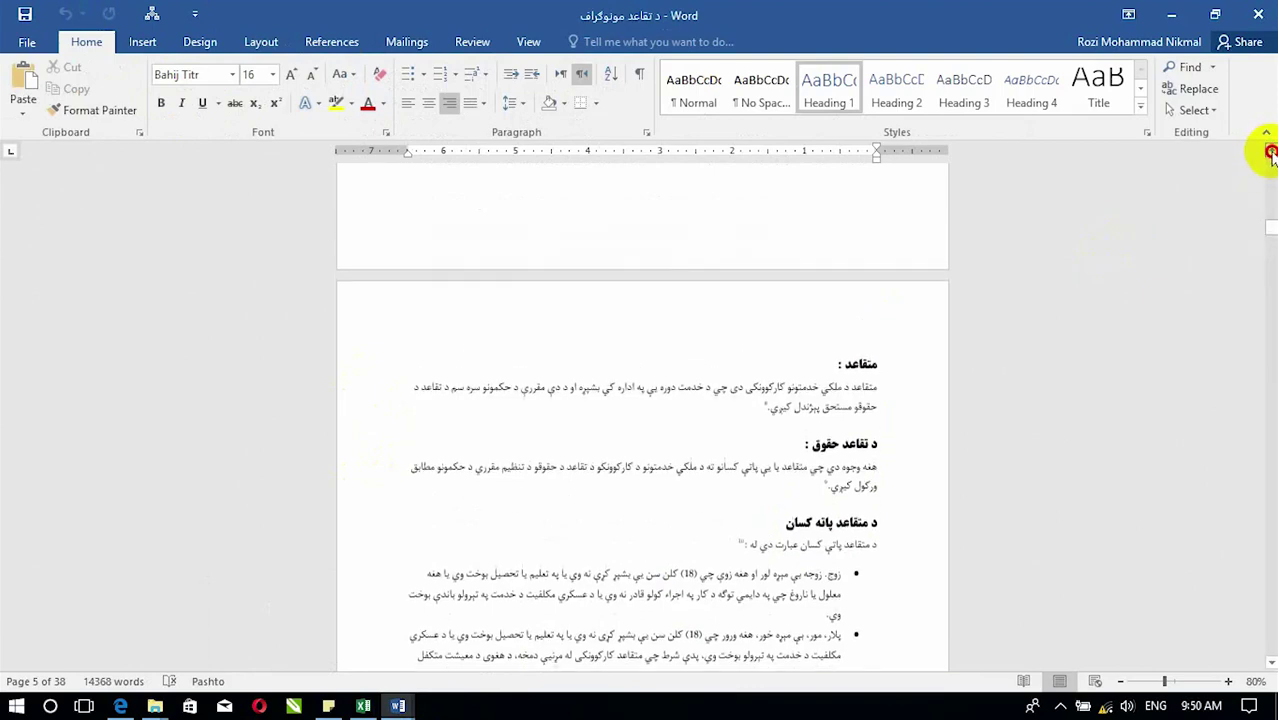
{"action": "left_click_drag", "start_coordinate": [1266, 222], "coordinate": [1270, 206]}
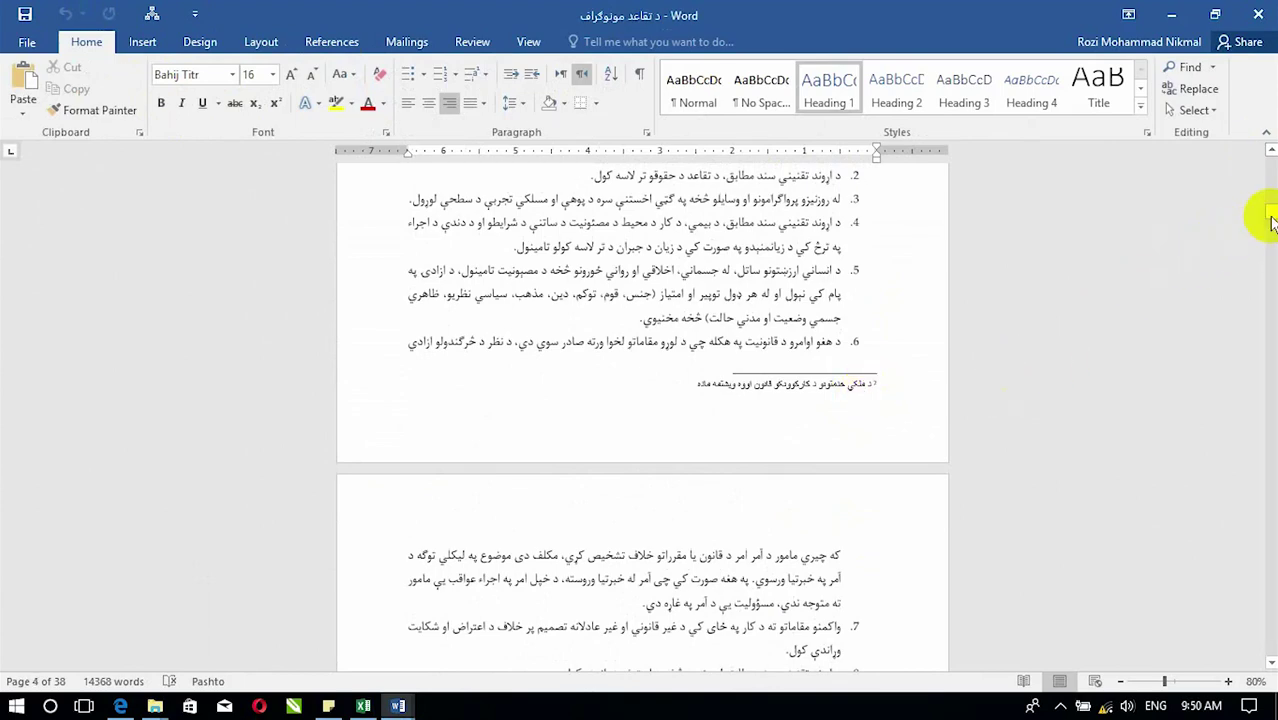
{"action": "left_click_drag", "start_coordinate": [1270, 213], "coordinate": [1271, 207]}
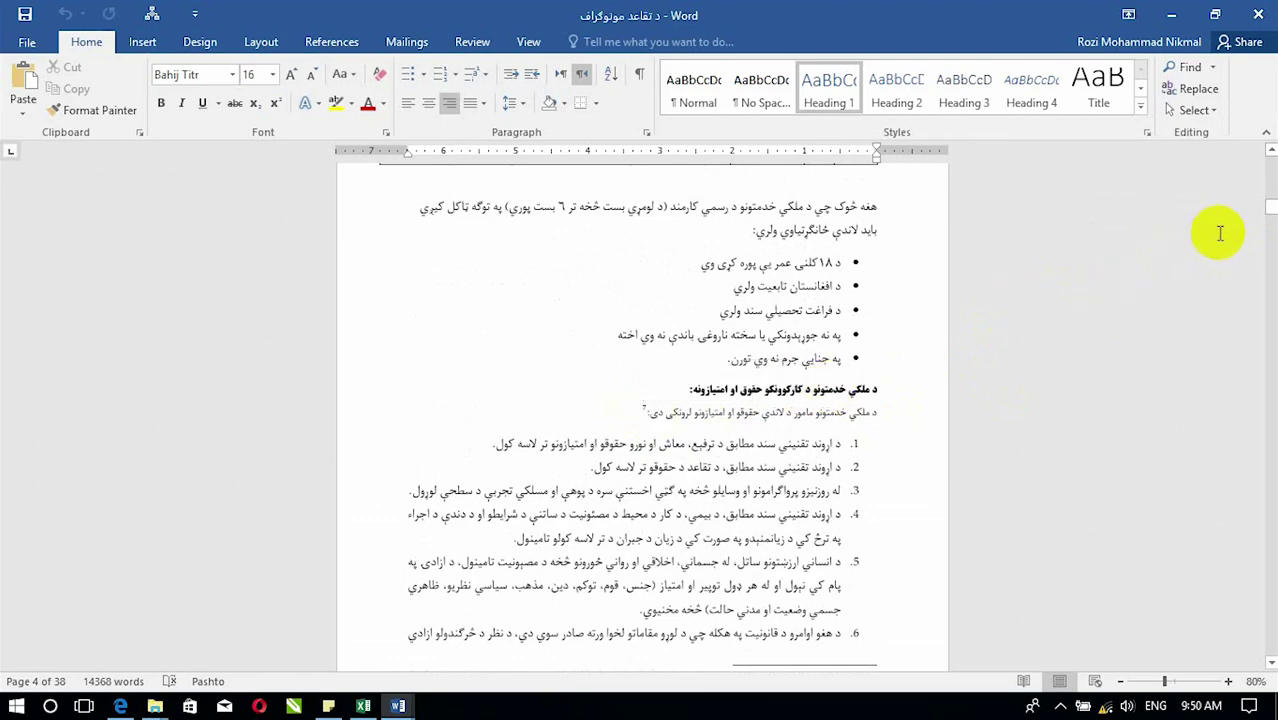
{"action": "left_click", "coordinate": [1268, 212]}
{"action": "left_click_drag", "start_coordinate": [1268, 212], "coordinate": [1268, 218]}
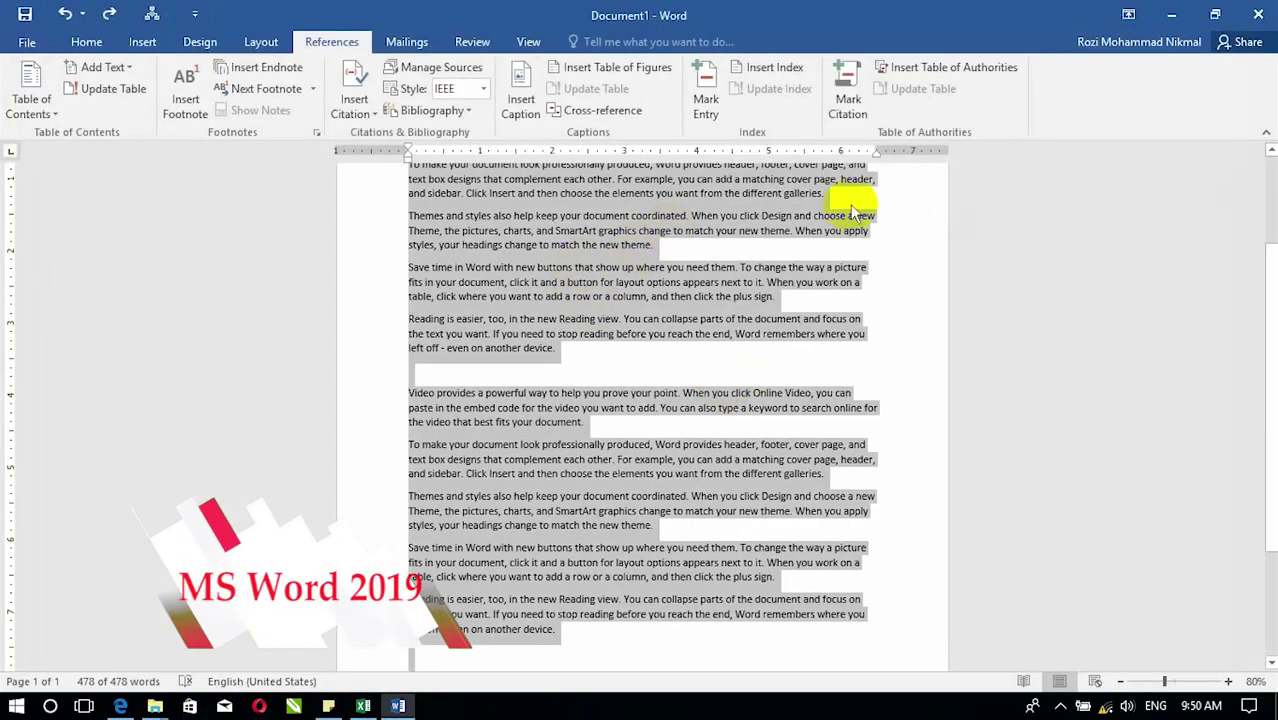
Add a footnote after the word 'theme' reading 'It has taken form Pashto book'
{"action": "left_click", "coordinate": [662, 249]}
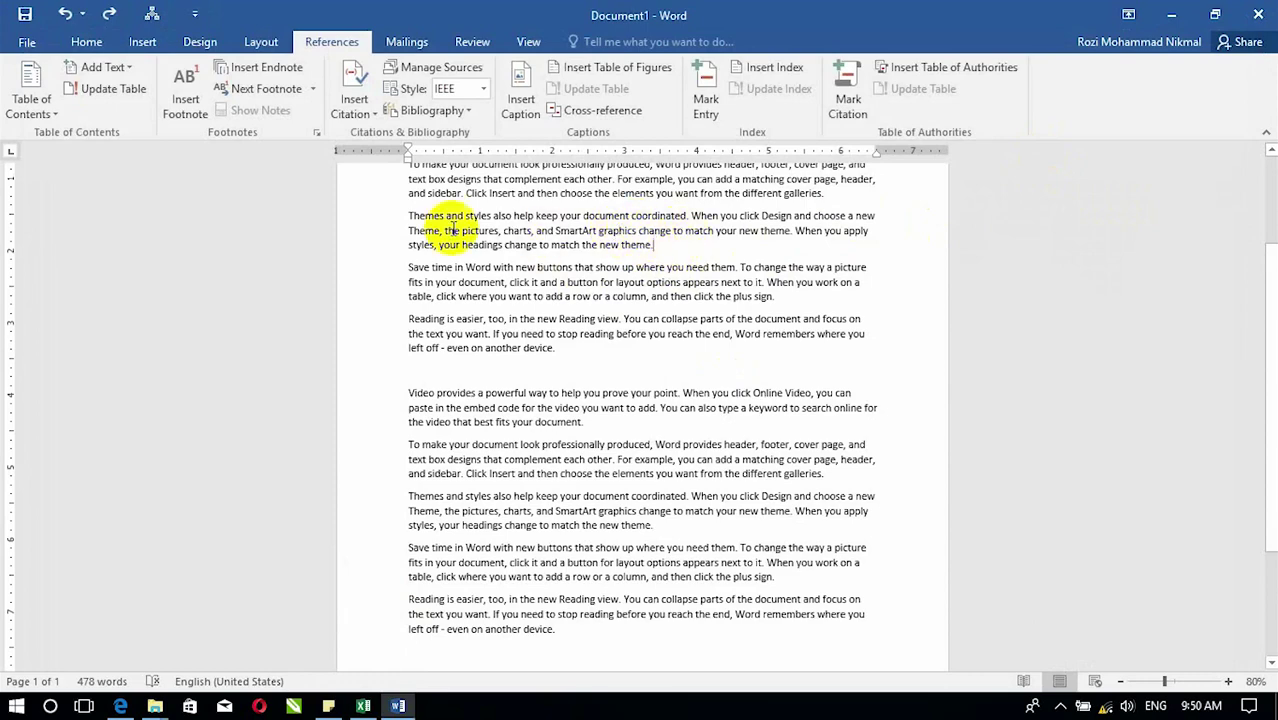
{"action": "left_click", "coordinate": [186, 104]}
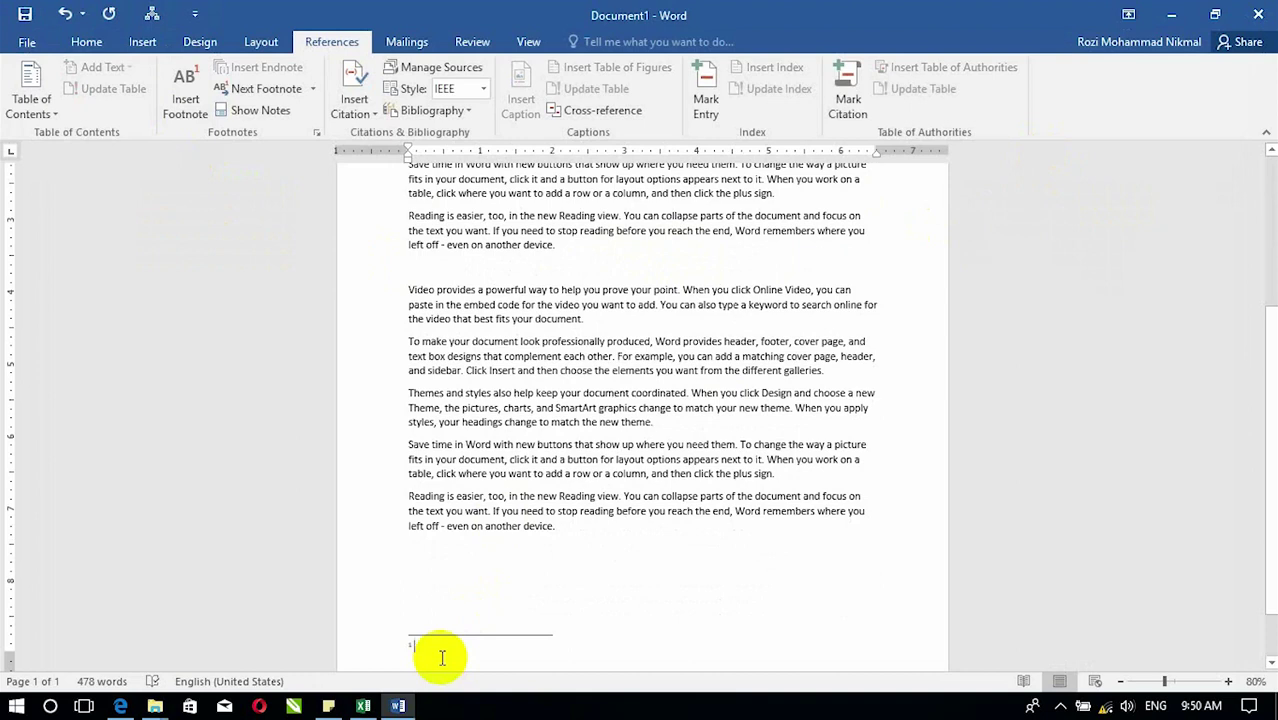
{"action": "type", "text": "It has taken form Pashto book"}
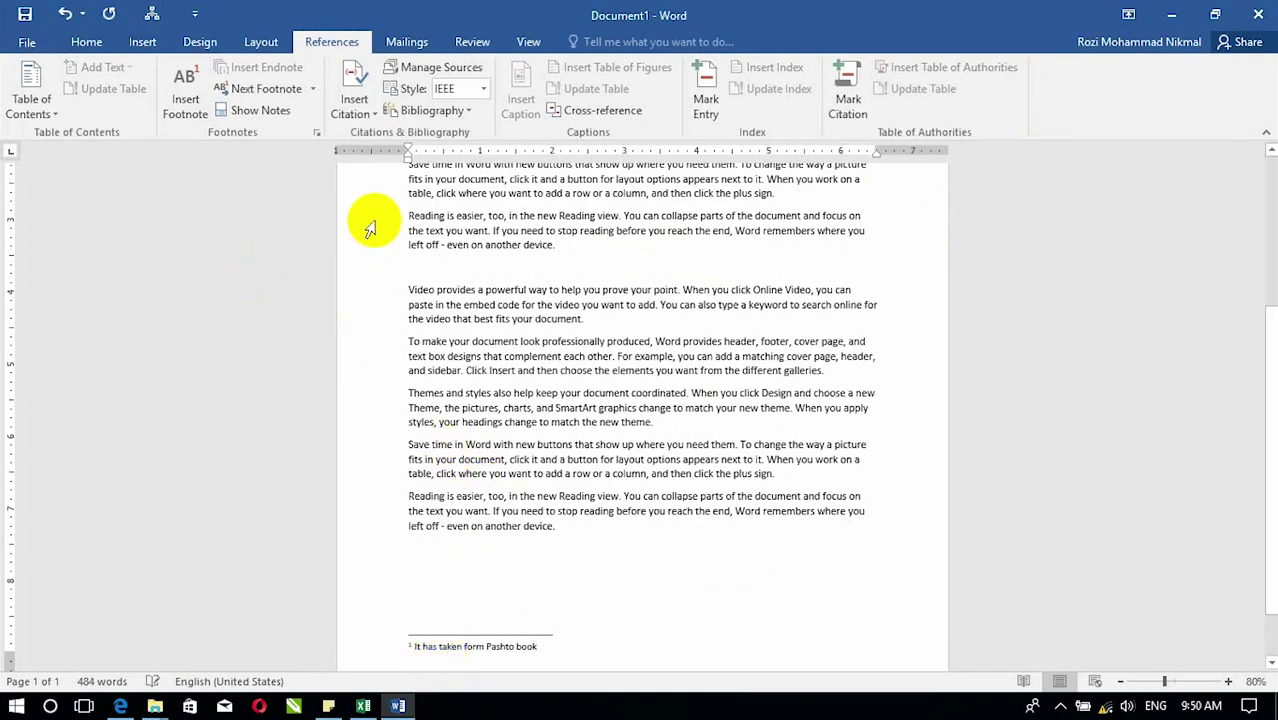
{"action": "left_click", "coordinate": [772, 200]}
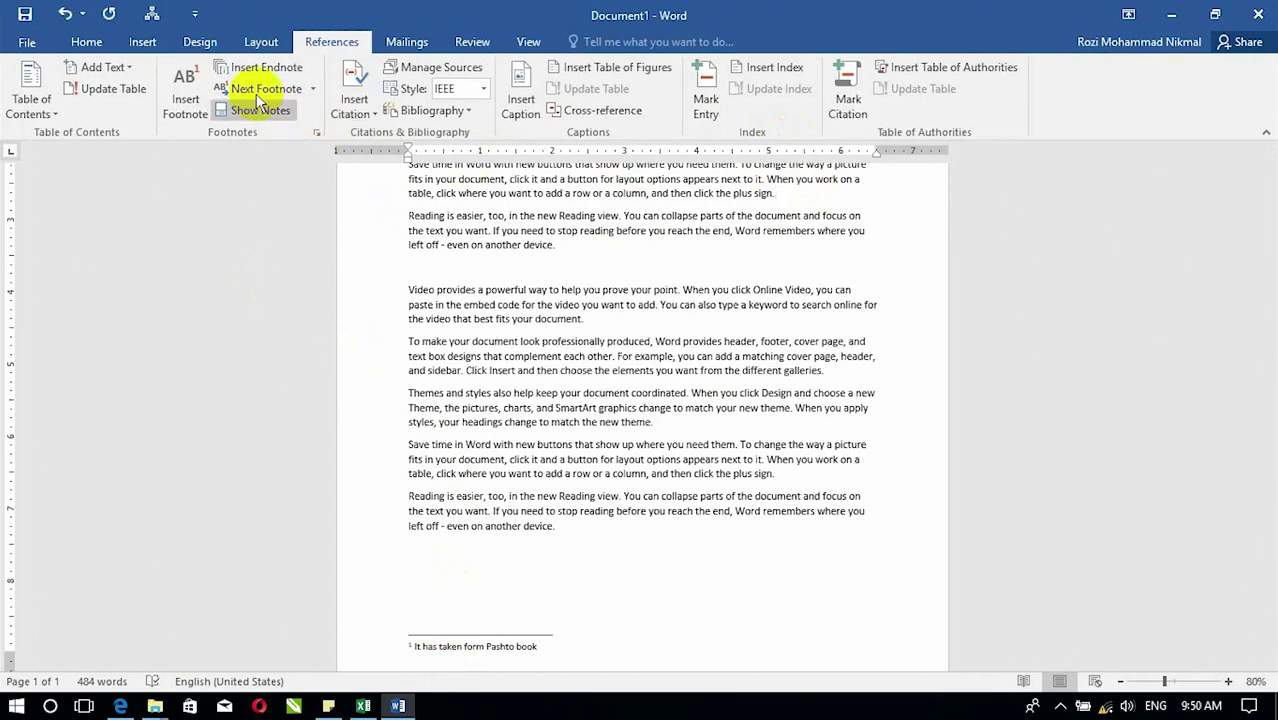
Add a second footnote 'It is a Latin word', correct 'latin', and start a new blank document
{"action": "left_click", "coordinate": [177, 80]}
{"action": "type", "text": "It is a latin word"}
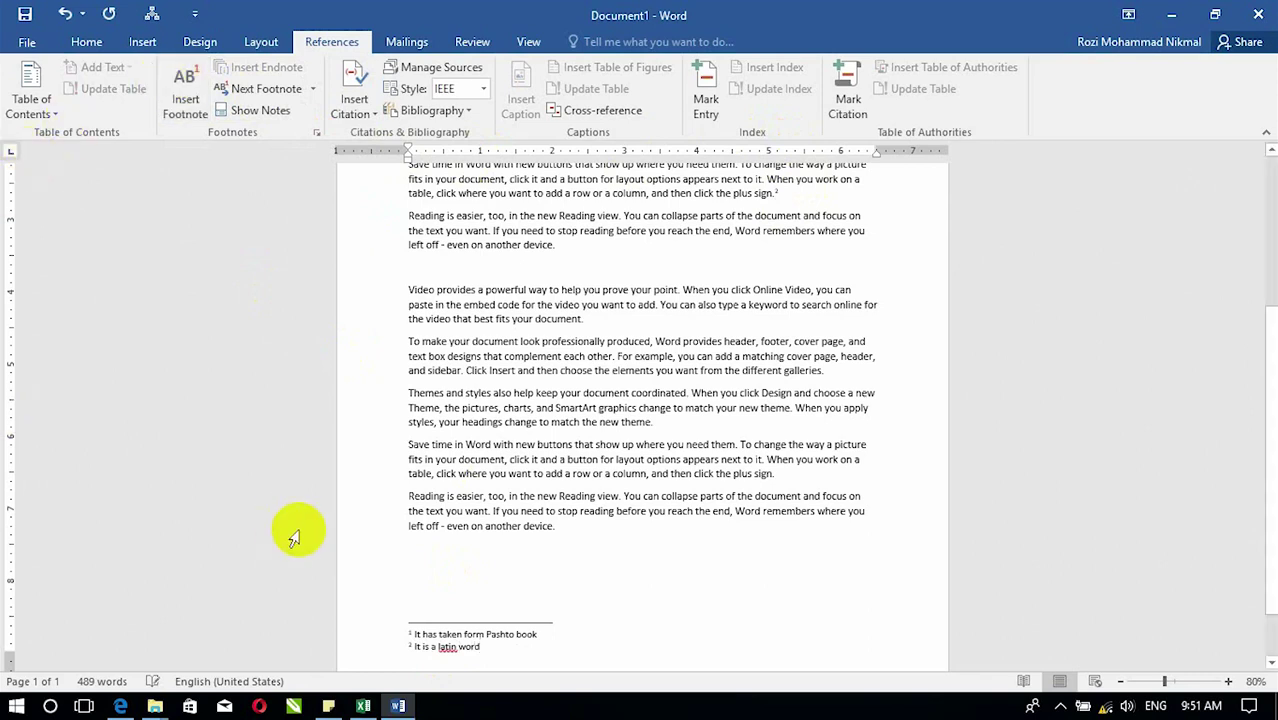
{"action": "right_click", "coordinate": [446, 646]}
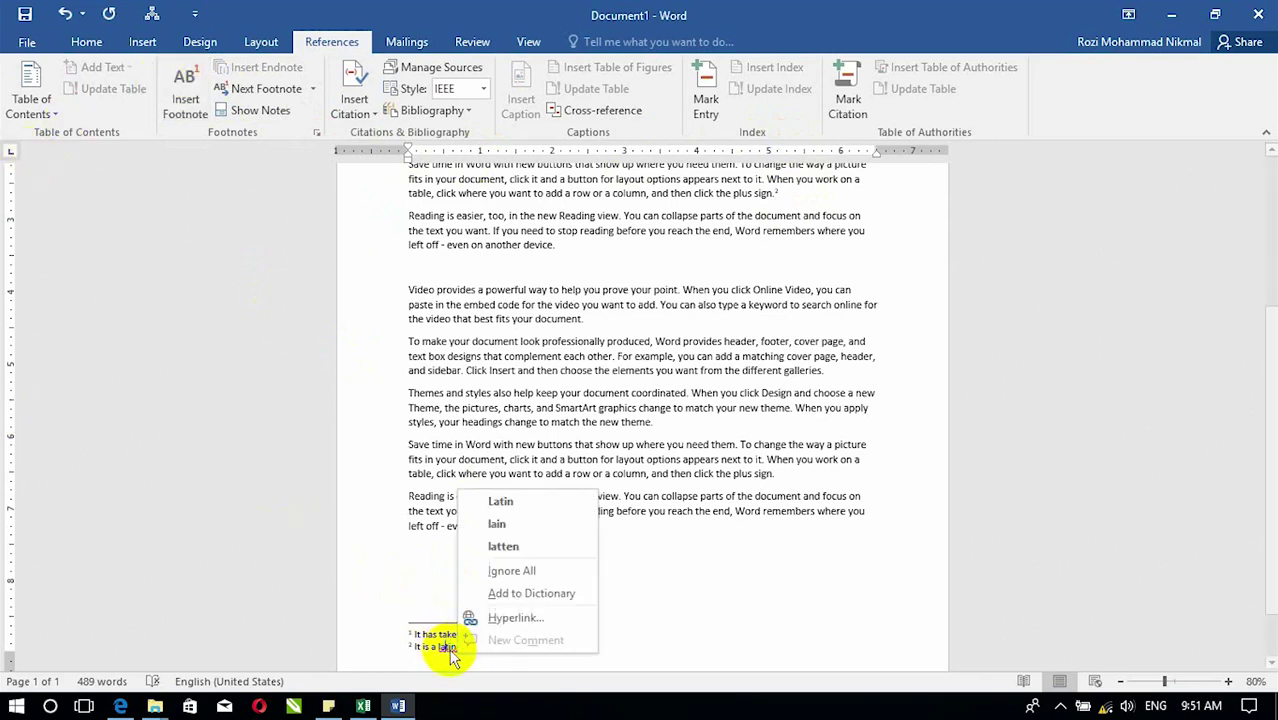
{"action": "left_click", "coordinate": [497, 497]}
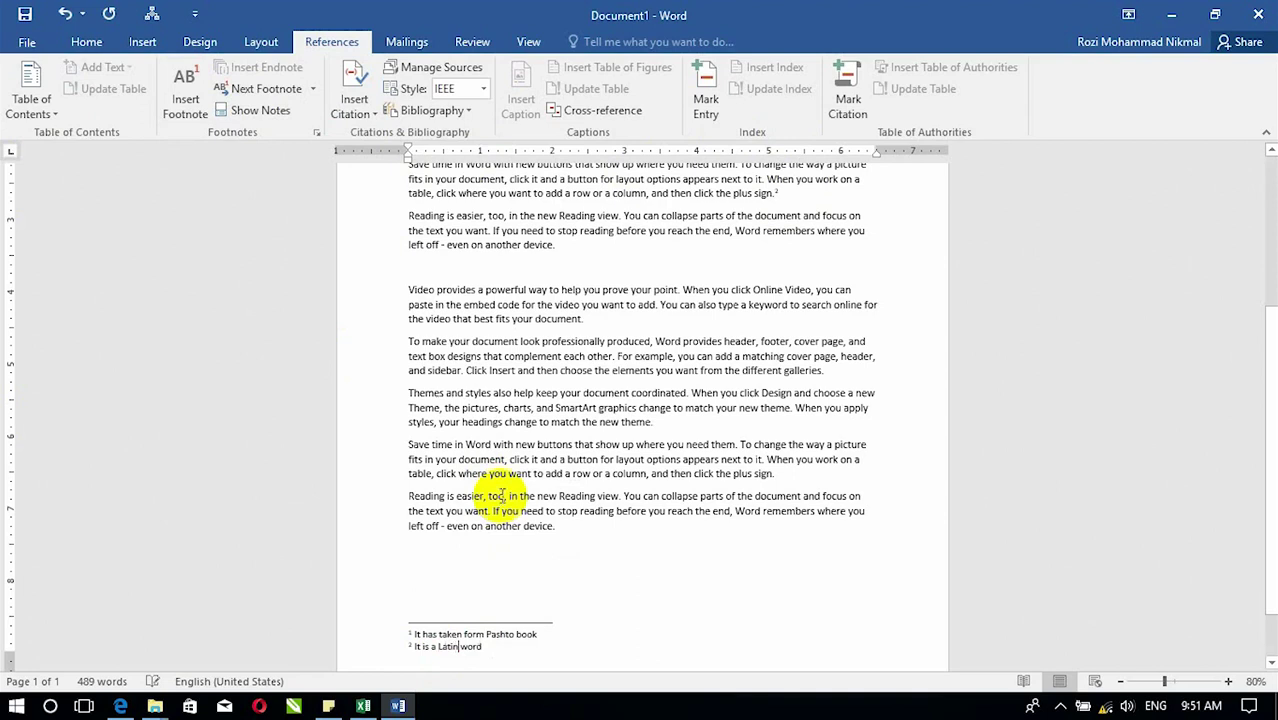
{"action": "left_click", "coordinate": [520, 358]}
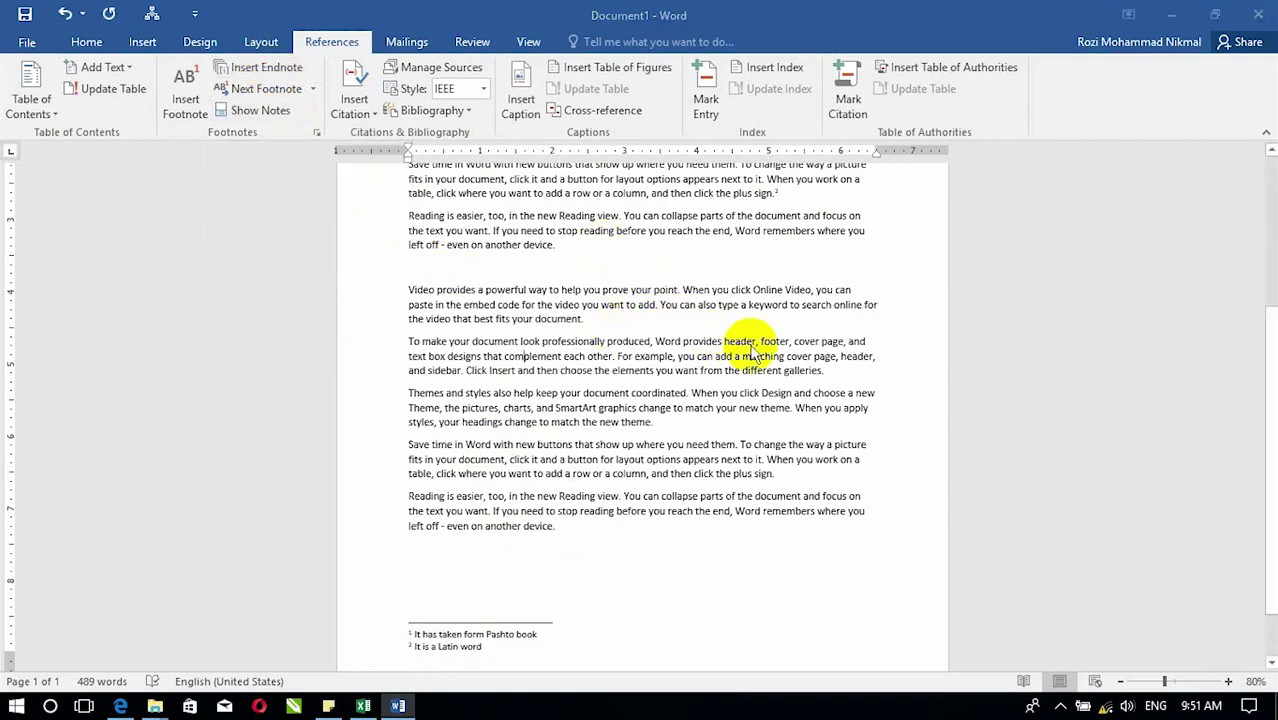
{"action": "key", "text": "ctrl+n"}
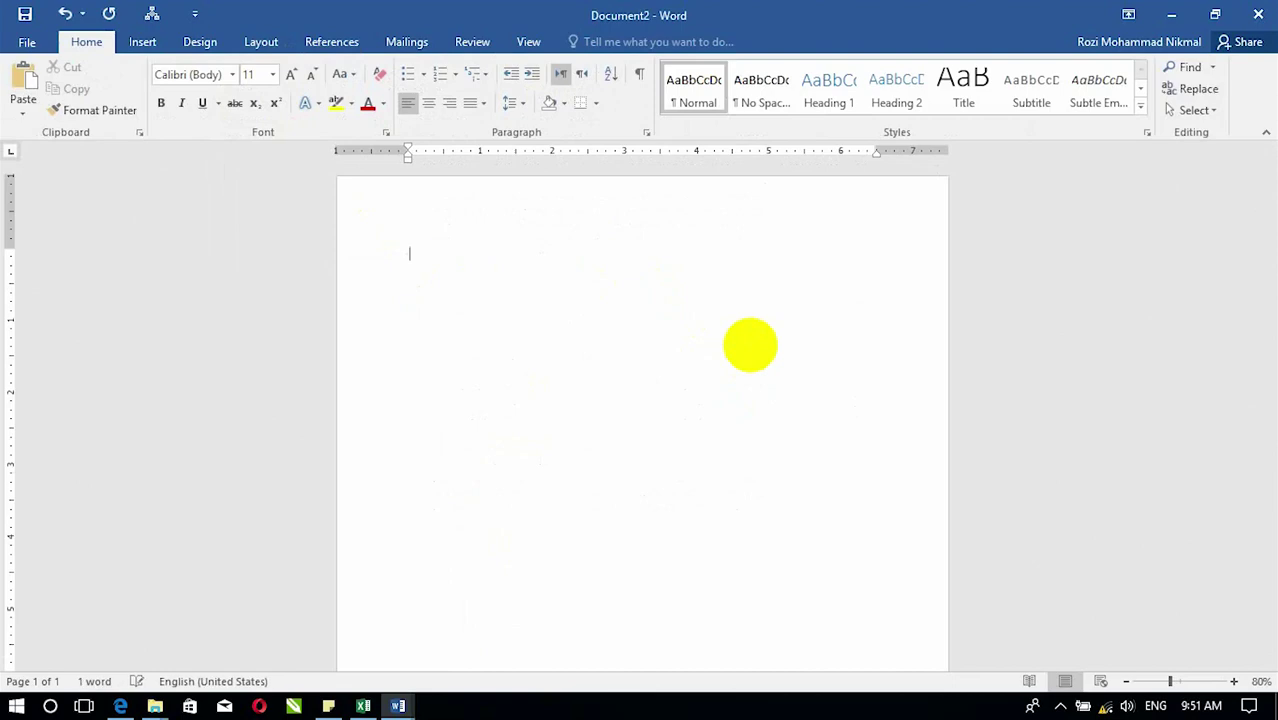
Generate sample text with =rand() and paste copies of it to lengthen the document
{"action": "type", "text": "=rand()"}
{"action": "key", "text": "Return"}
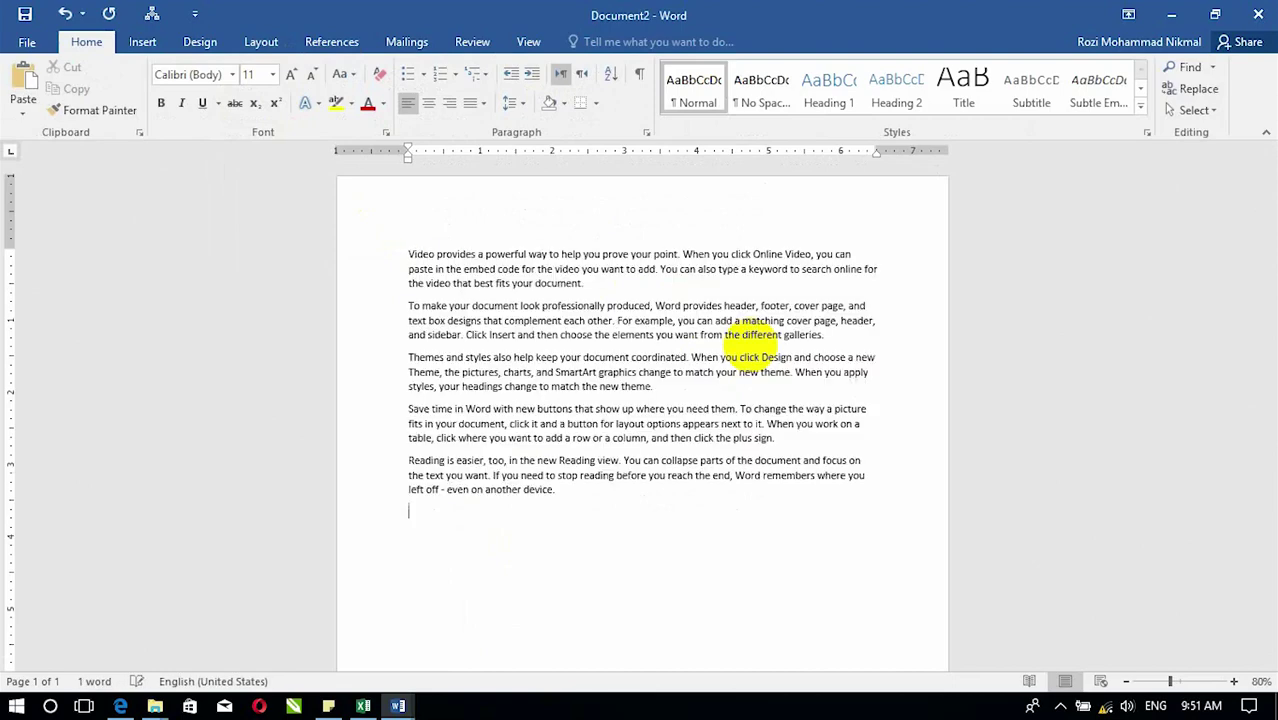
{"action": "key", "text": "ctrl+a"}
{"action": "key", "text": "ctrl+c"}
{"action": "key", "text": "ctrl+v"}
{"action": "key", "text": "ctrl+v"}
{"action": "key", "text": "ctrl+v"}
{"action": "key", "text": "ctrl+v"}
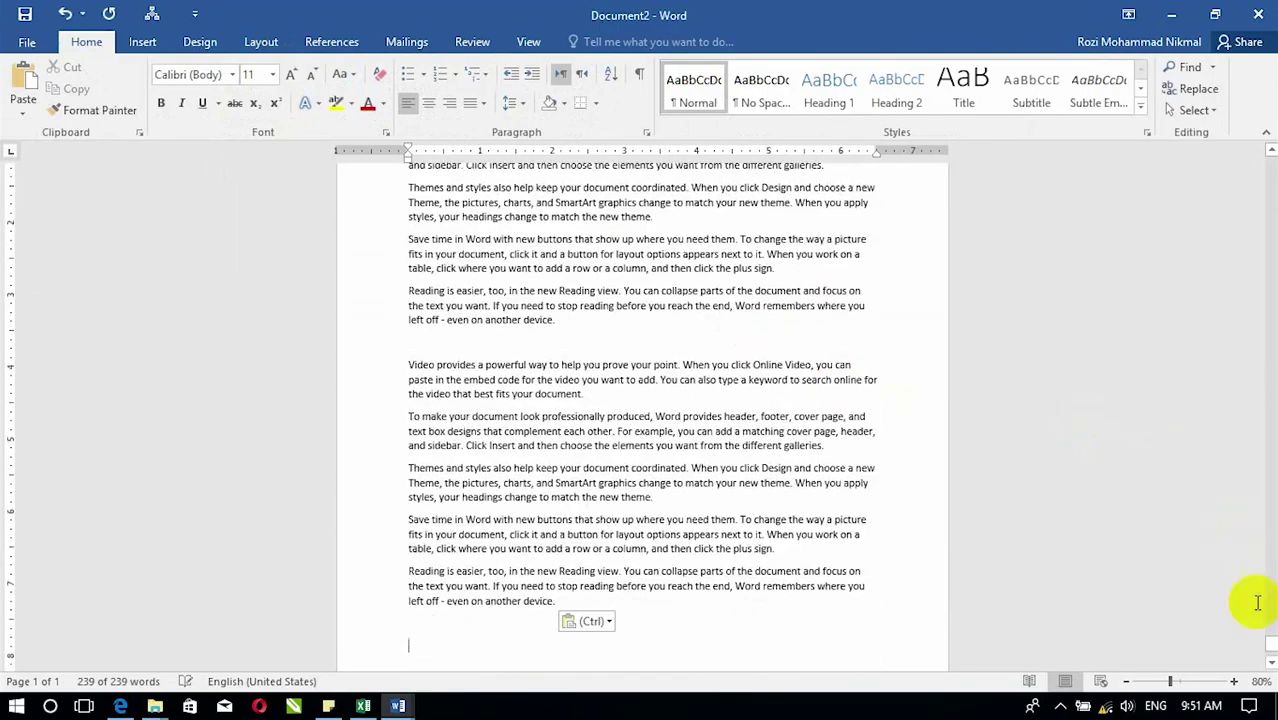
{"action": "left_click_drag", "start_coordinate": [1270, 648], "coordinate": [1270, 165]}
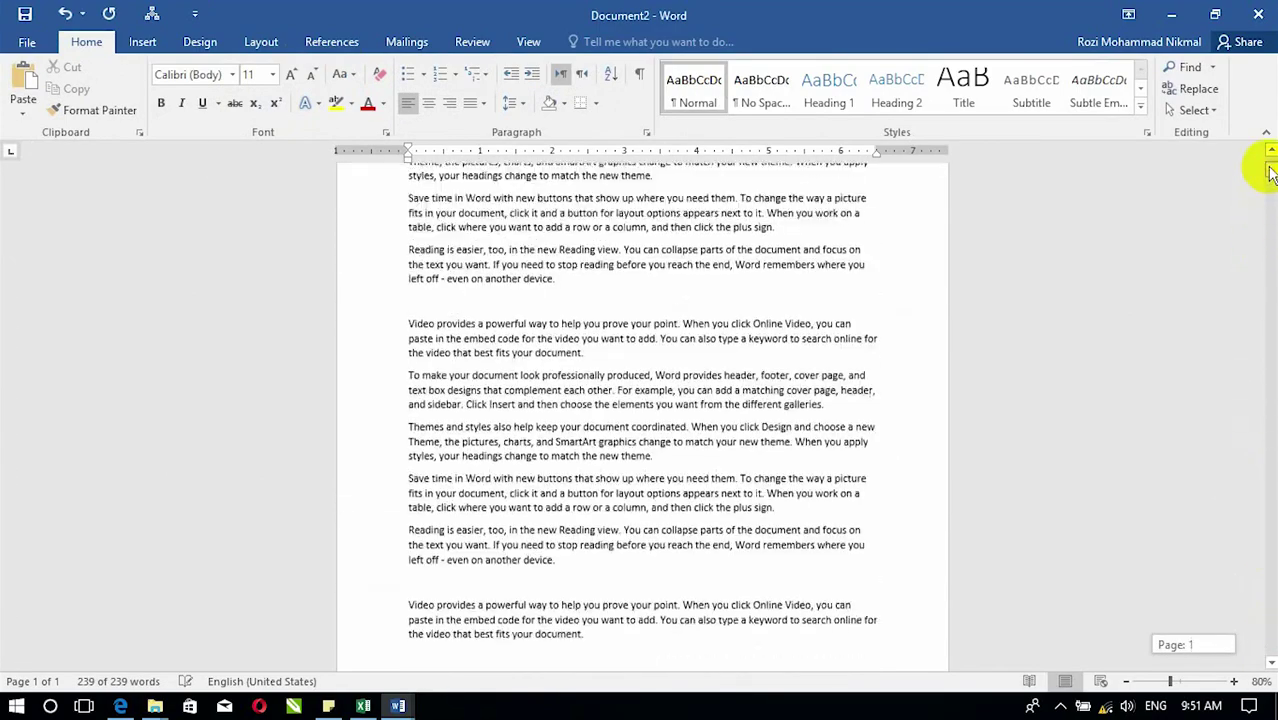
{"action": "left_click", "coordinate": [572, 206]}
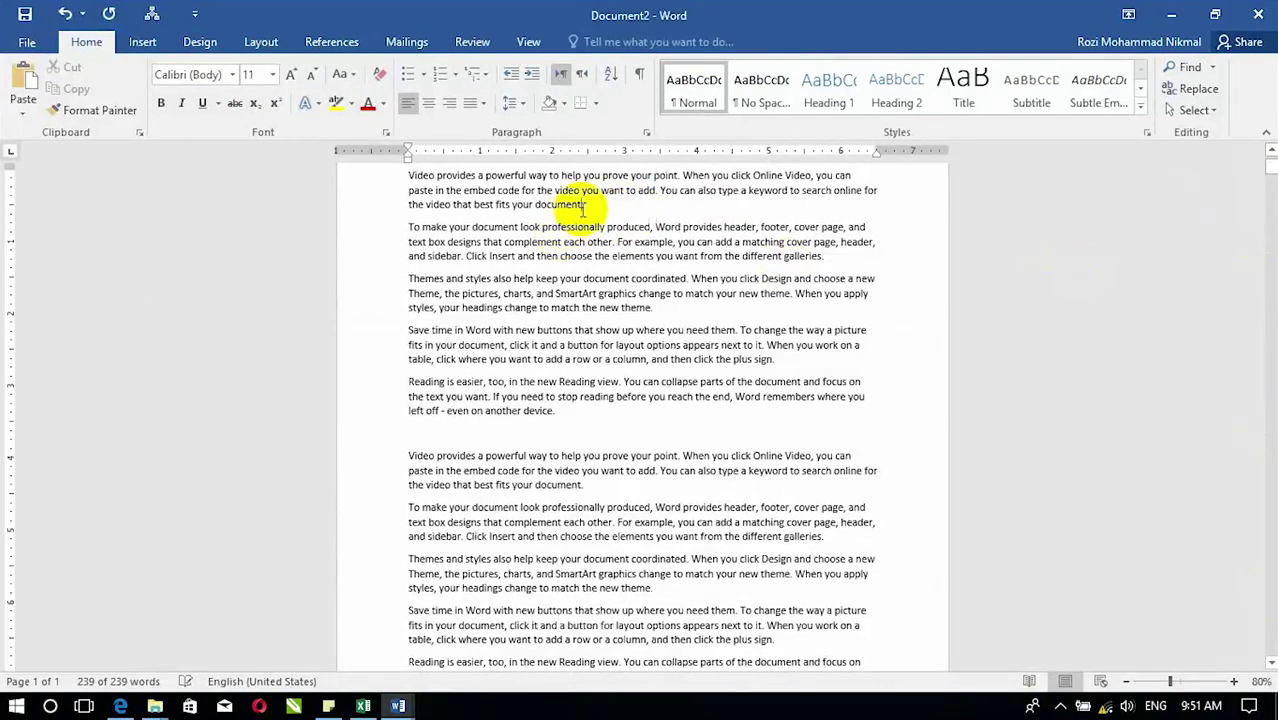
Insert an endnote after the word 'document' reading 'It is a name'
{"action": "left_click", "coordinate": [330, 42]}
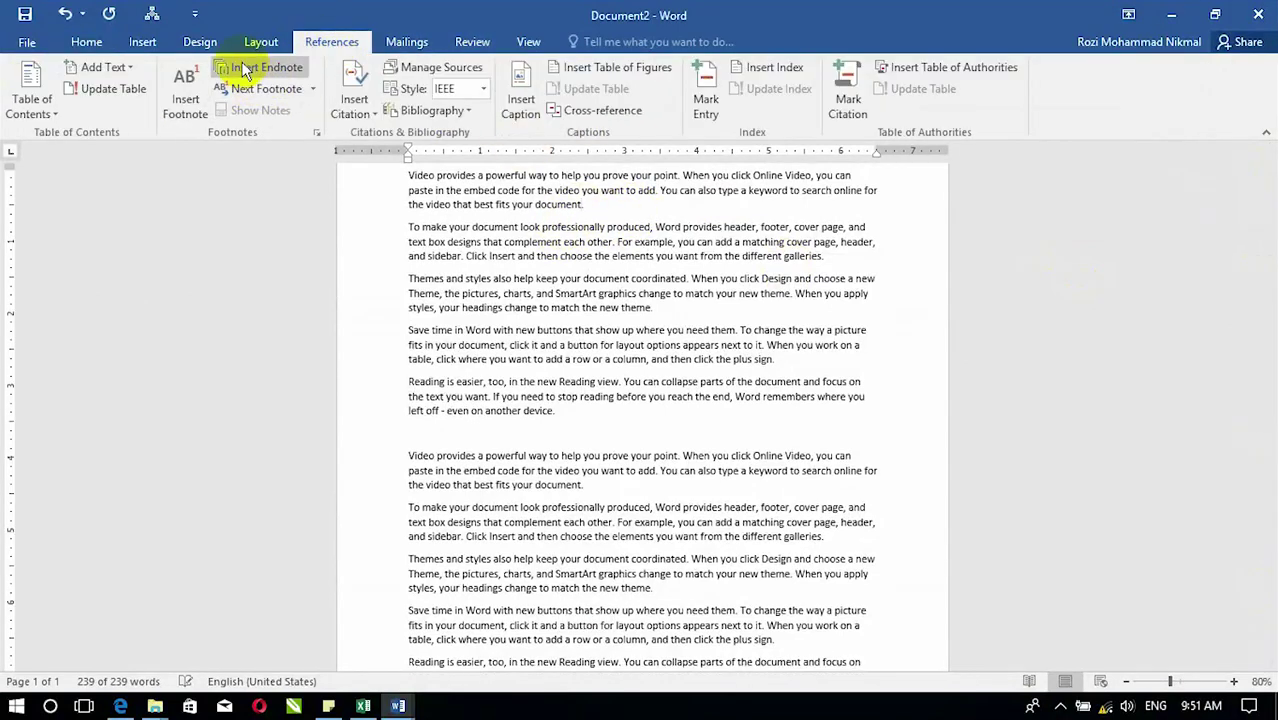
{"action": "left_click", "coordinate": [243, 70]}
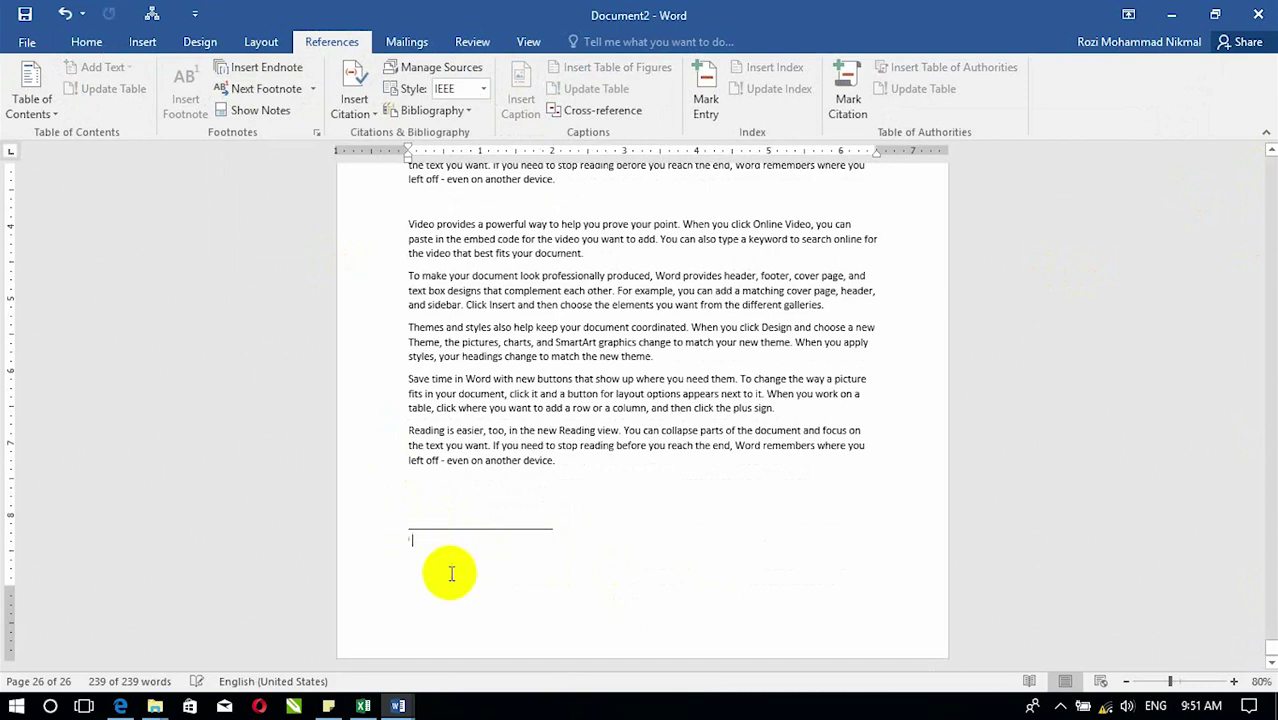
{"action": "type", "text": "It a"}
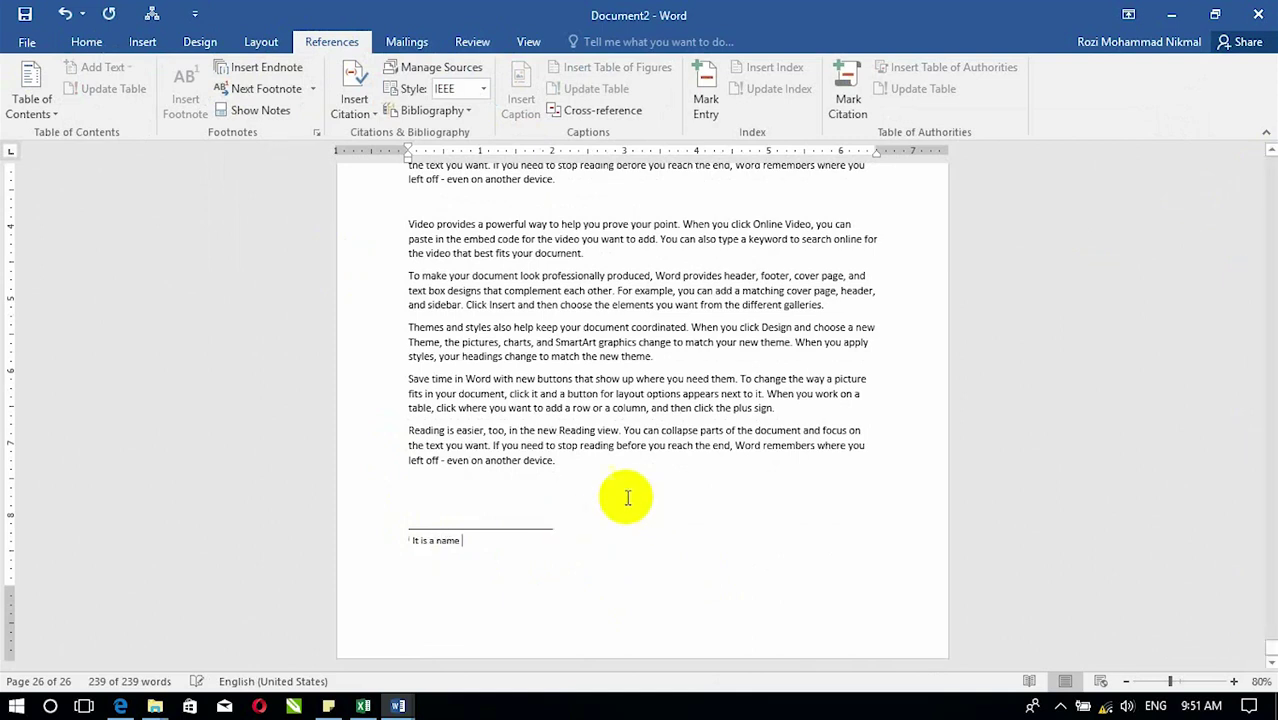
{"action": "mouse_move", "coordinate": [1270, 652]}
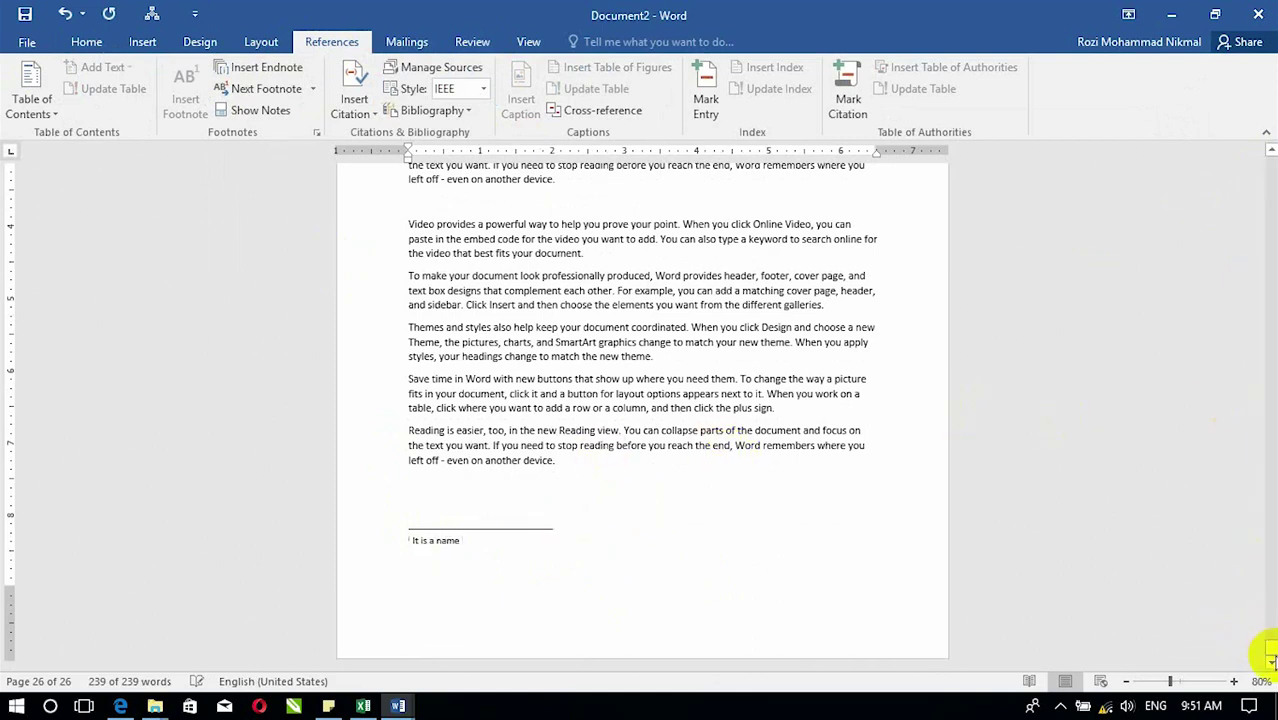
{"action": "left_click_drag", "start_coordinate": [1270, 648], "coordinate": [1268, 155]}
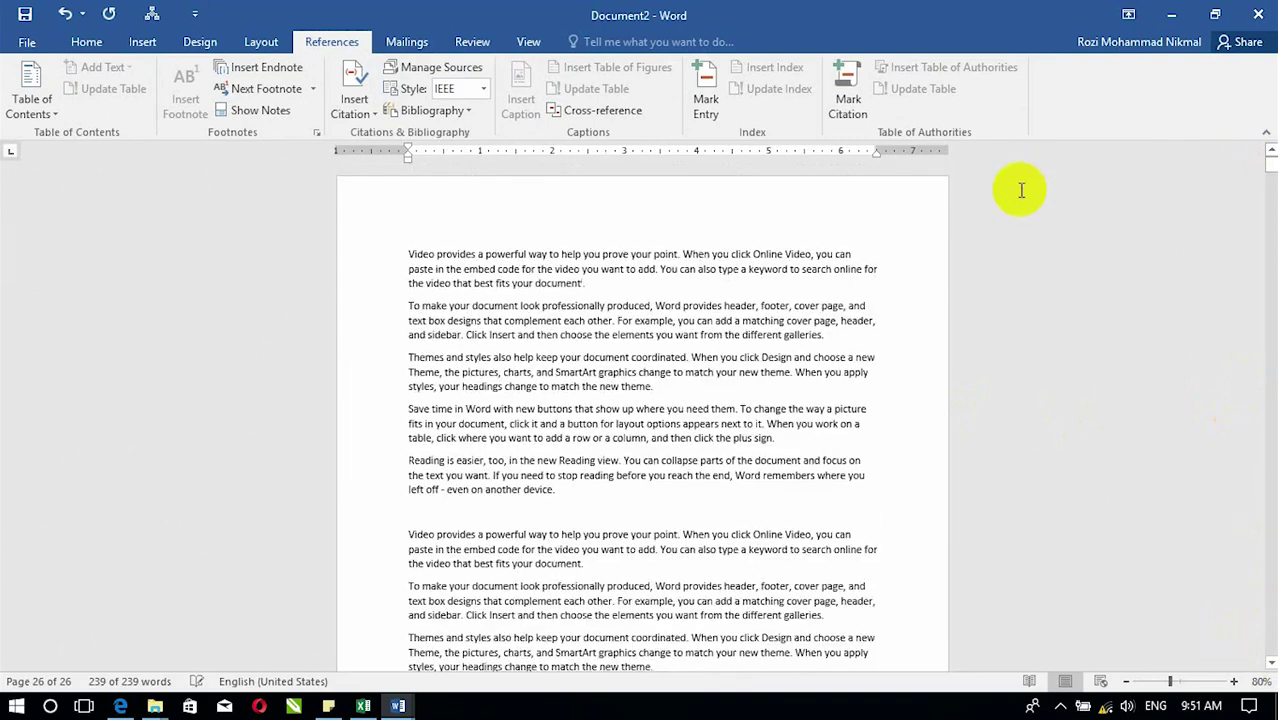
Insert three placeholder footnotes in the opening paragraphs, the first reading 'sdasdsad'
{"action": "left_click", "coordinate": [537, 281]}
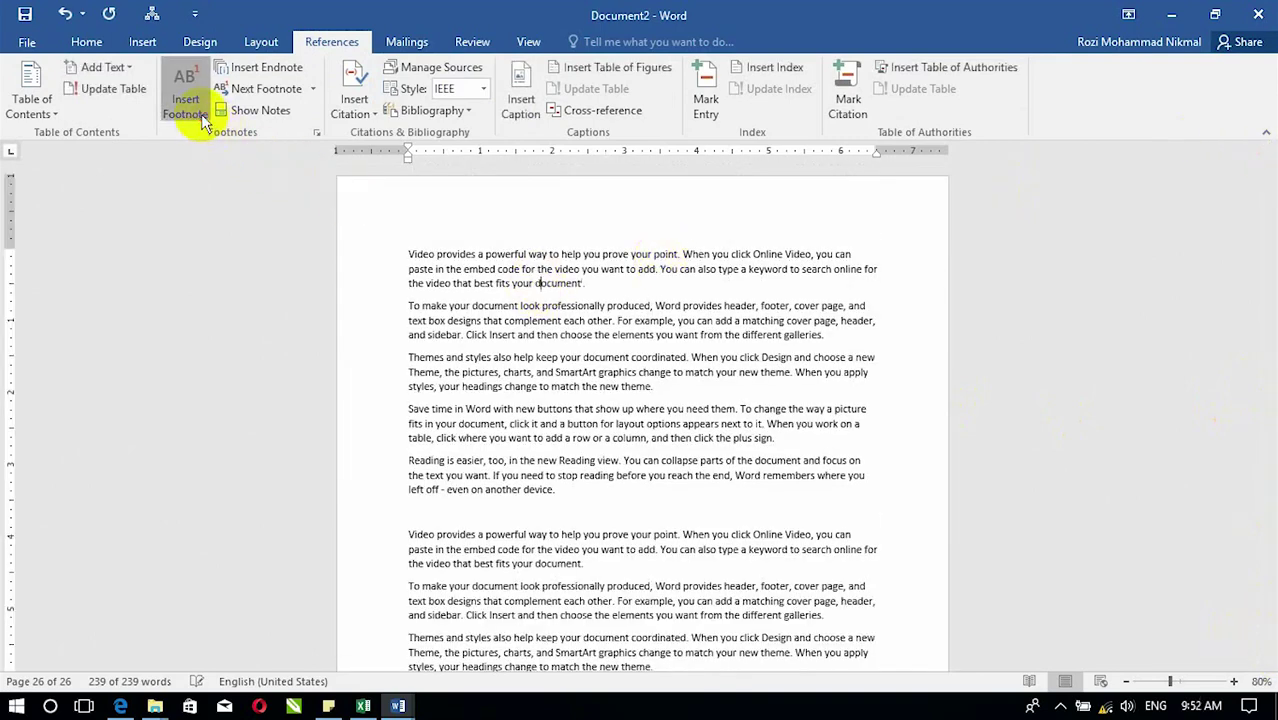
{"action": "left_click", "coordinate": [186, 95]}
{"action": "type", "text": "sdasdsad"}
{"action": "left_click", "coordinate": [471, 216]}
{"action": "left_click", "coordinate": [186, 100]}
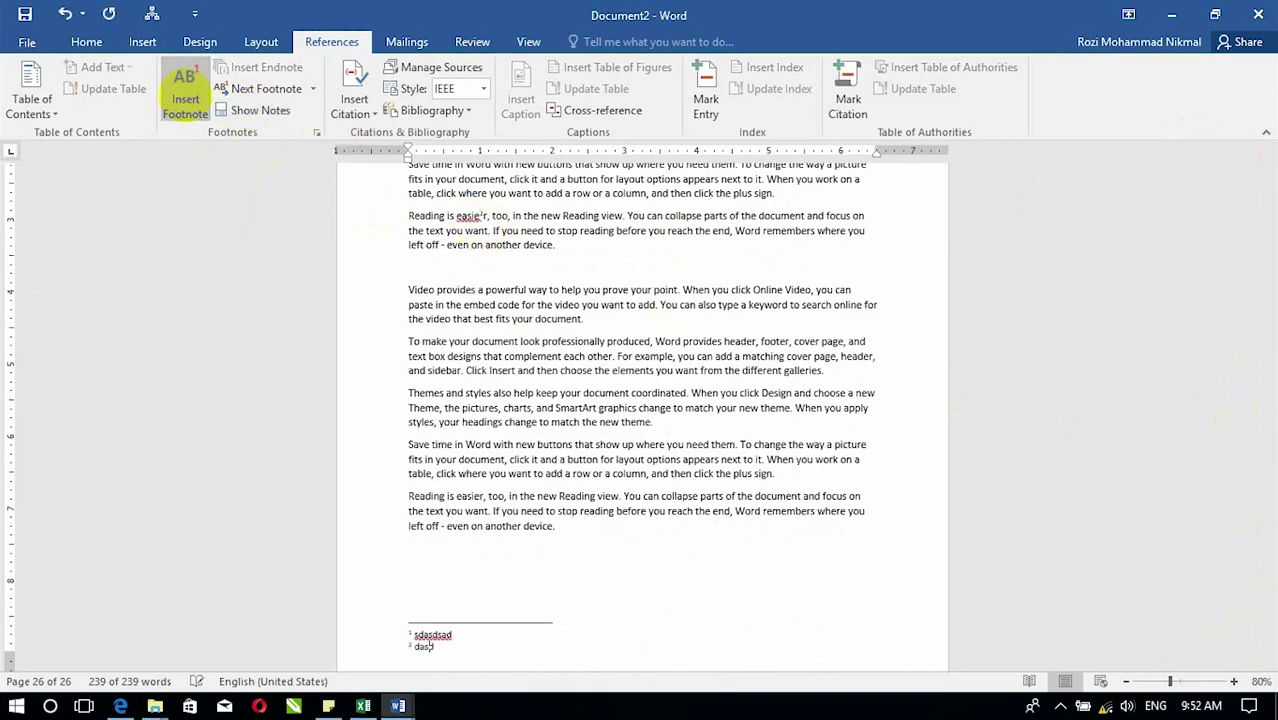
{"action": "left_click", "coordinate": [595, 290]}
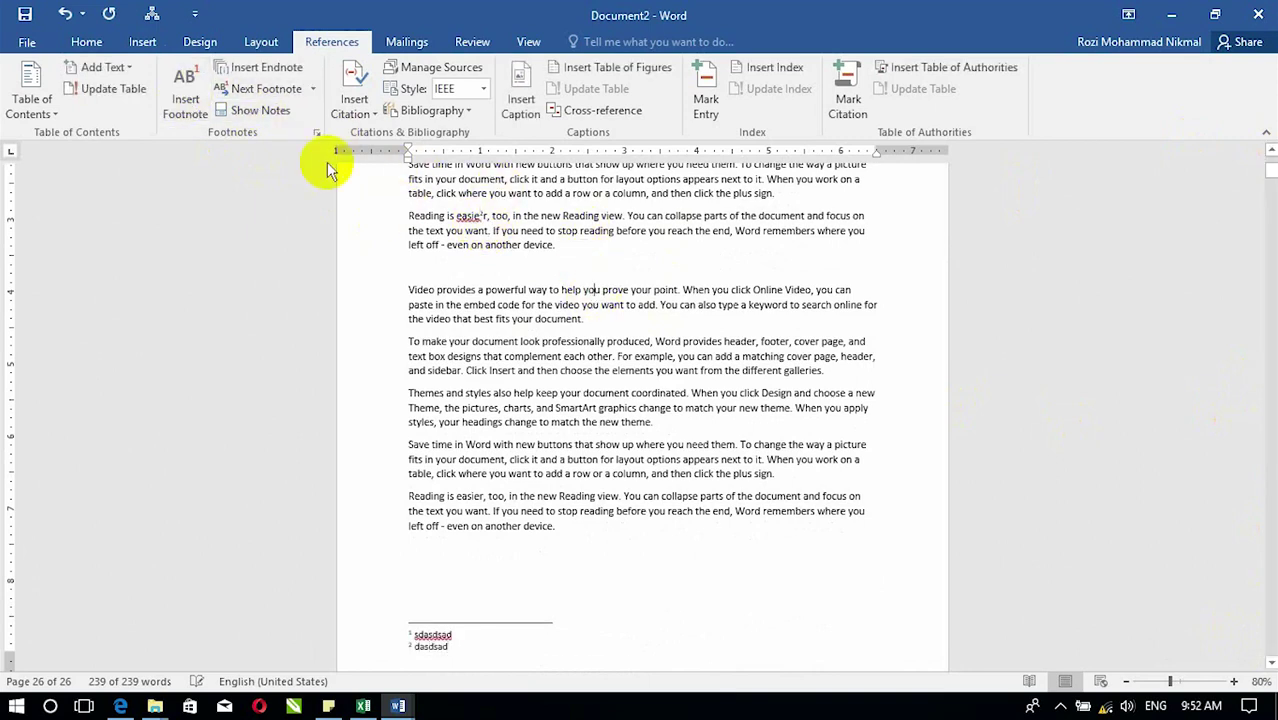
{"action": "left_click", "coordinate": [197, 101]}
{"action": "type", "text": "sdsadsad"}
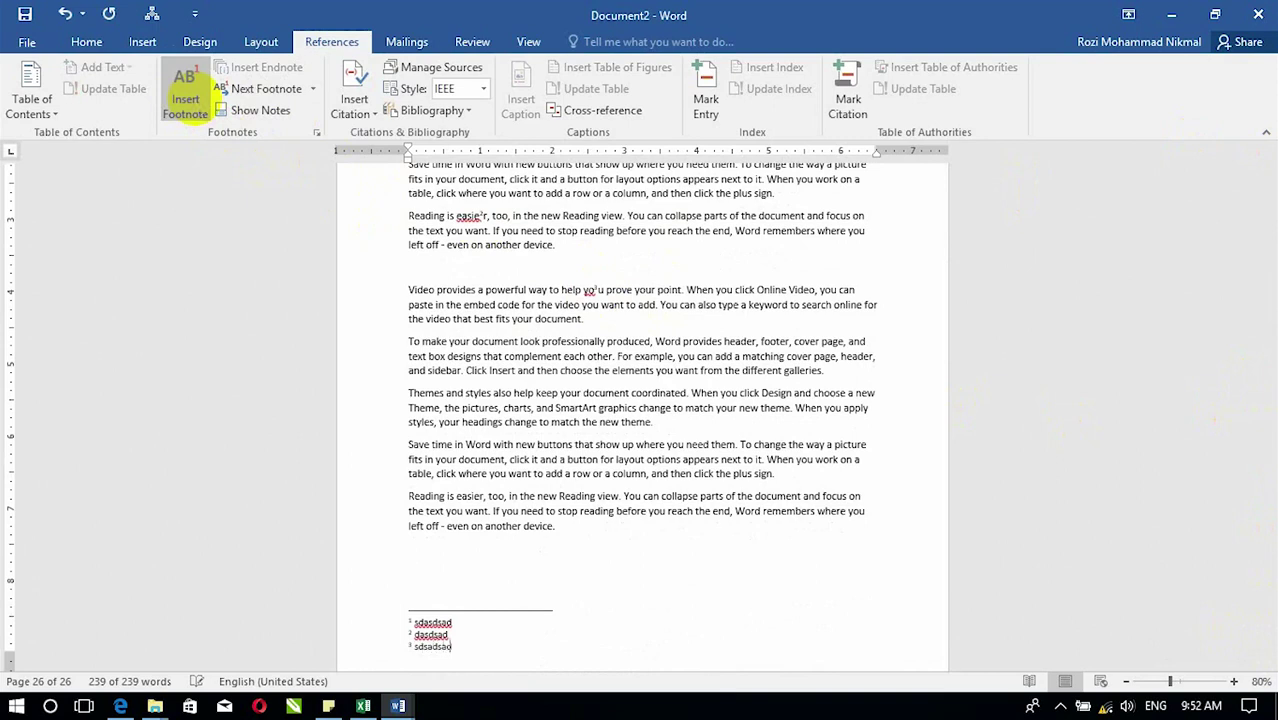
{"action": "left_click", "coordinate": [594, 291]}
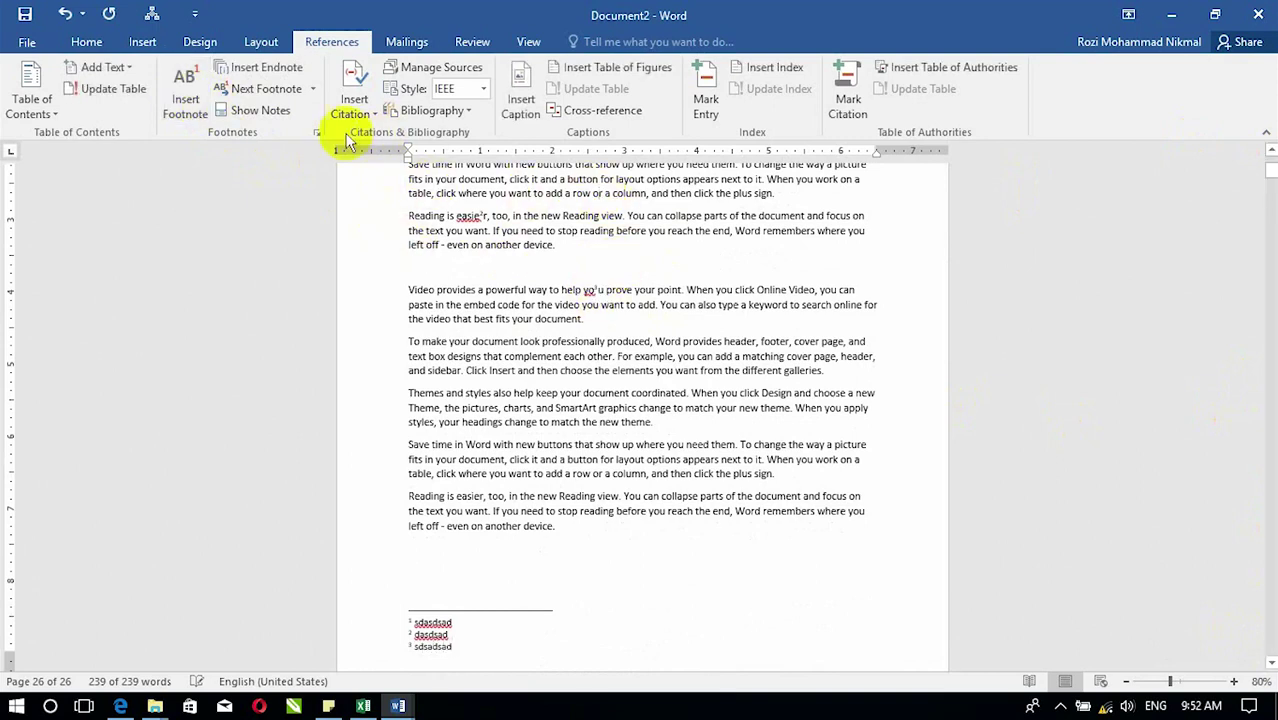
Move forward twice and back twice through the footnote references
{"action": "left_click", "coordinate": [312, 88]}
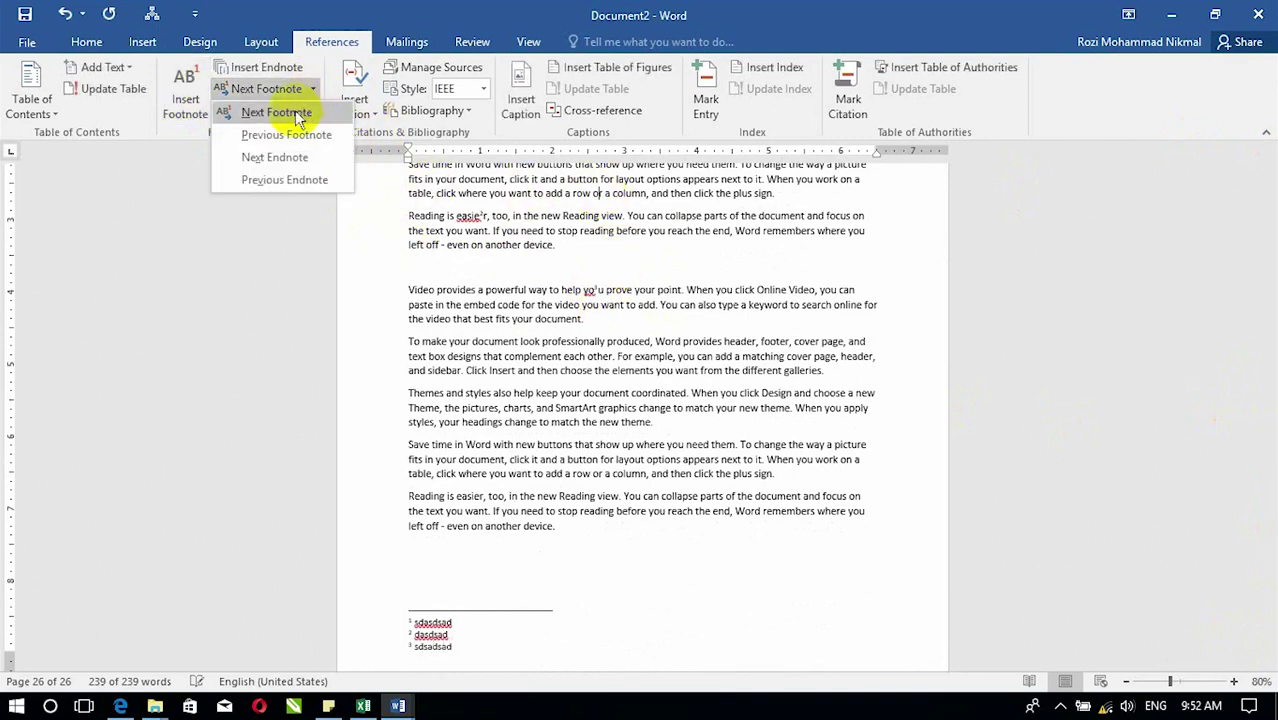
{"action": "left_click", "coordinate": [294, 111]}
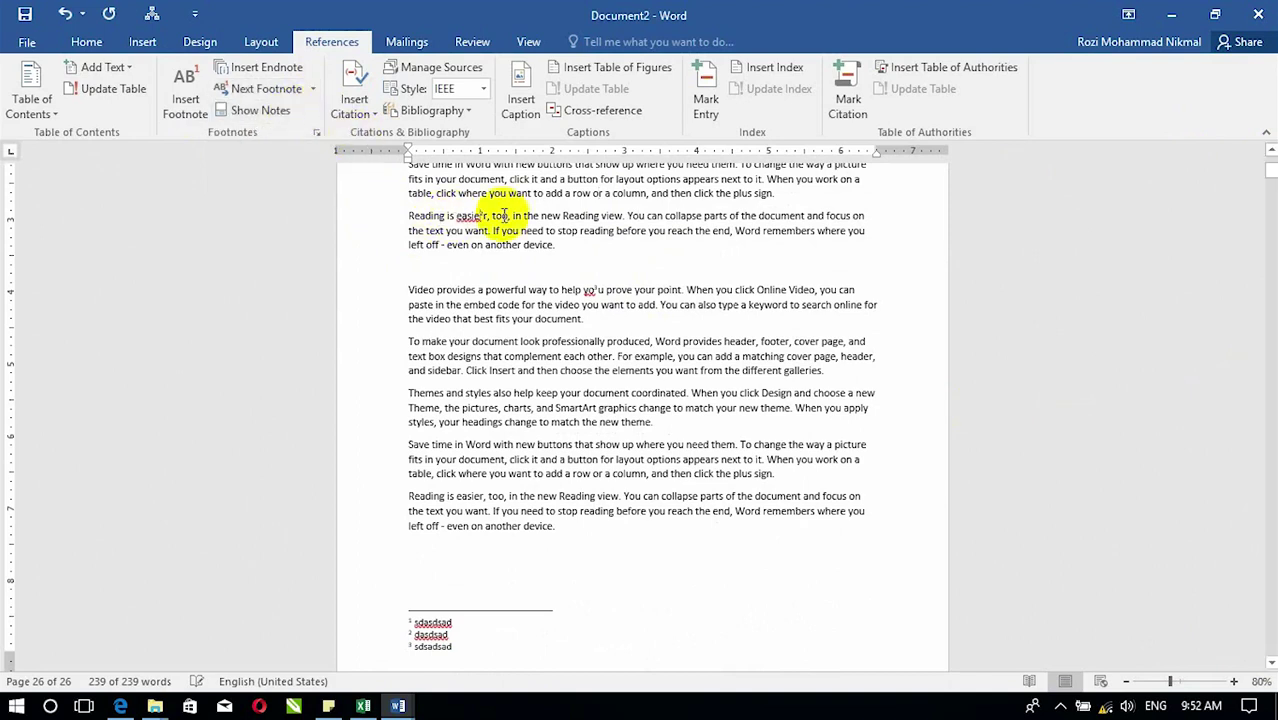
{"action": "left_click", "coordinate": [312, 88]}
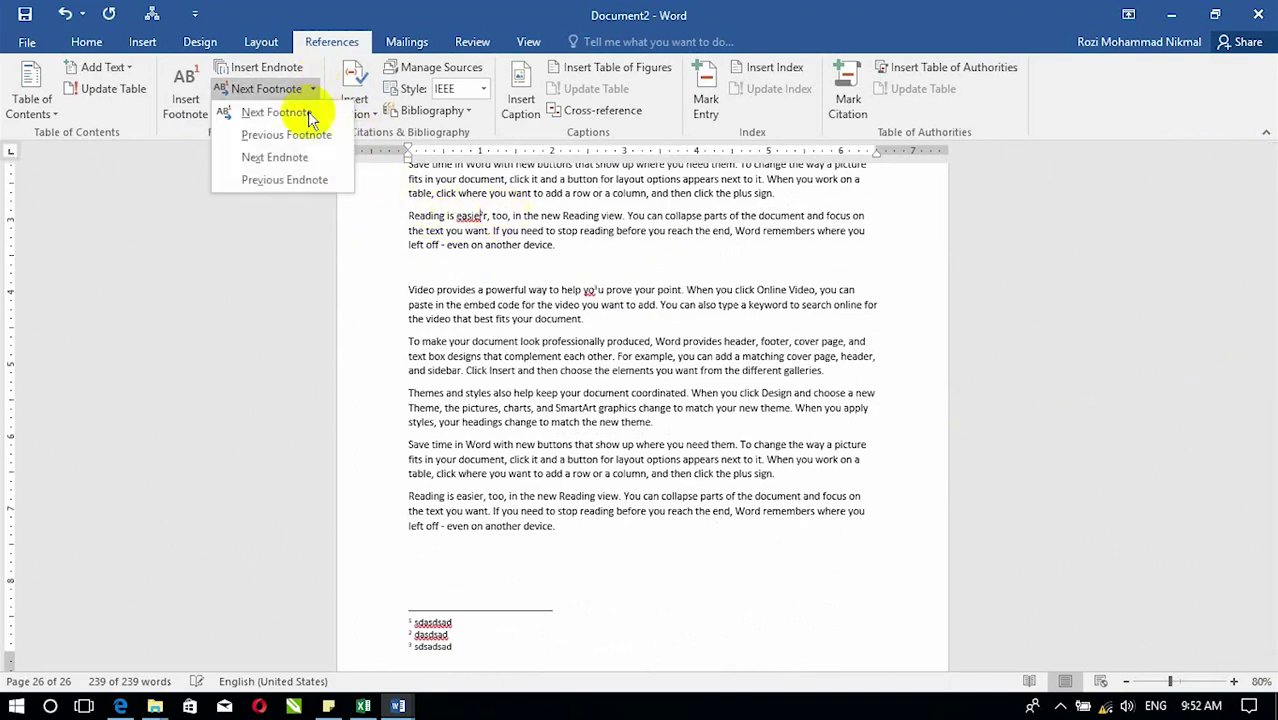
{"action": "left_click", "coordinate": [296, 113]}
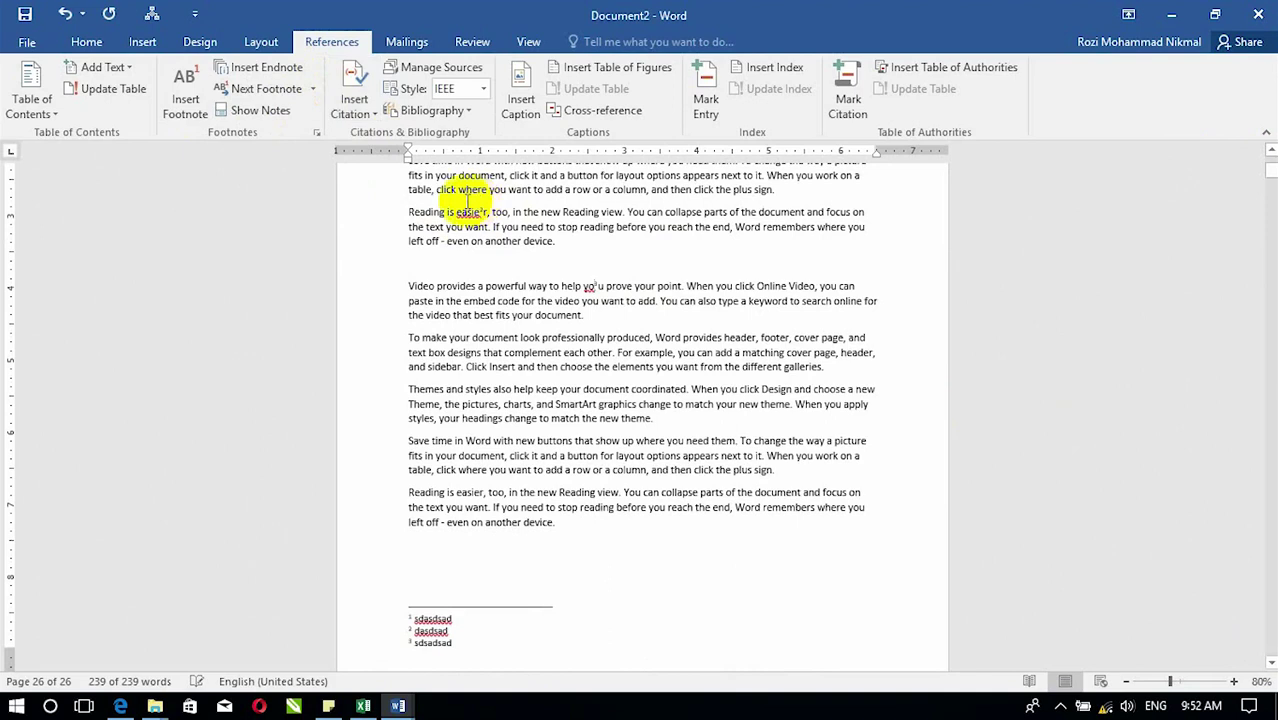
{"action": "left_click", "coordinate": [312, 88]}
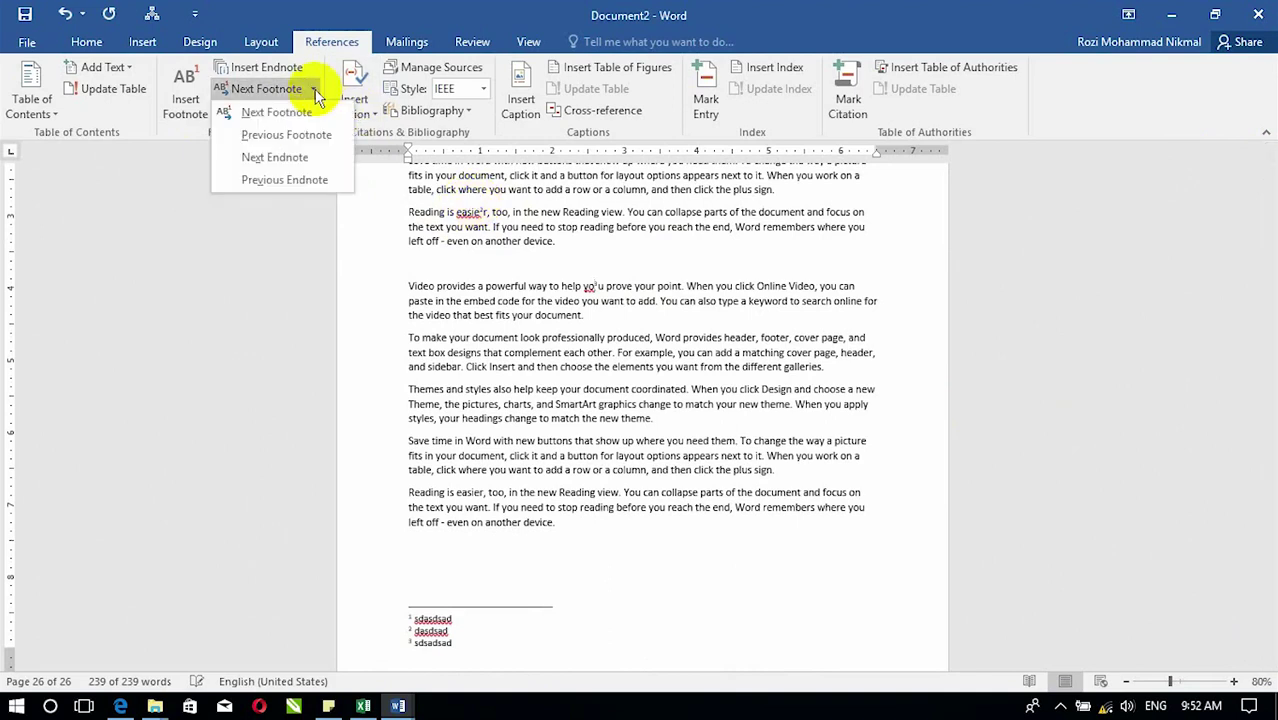
{"action": "left_click", "coordinate": [306, 143]}
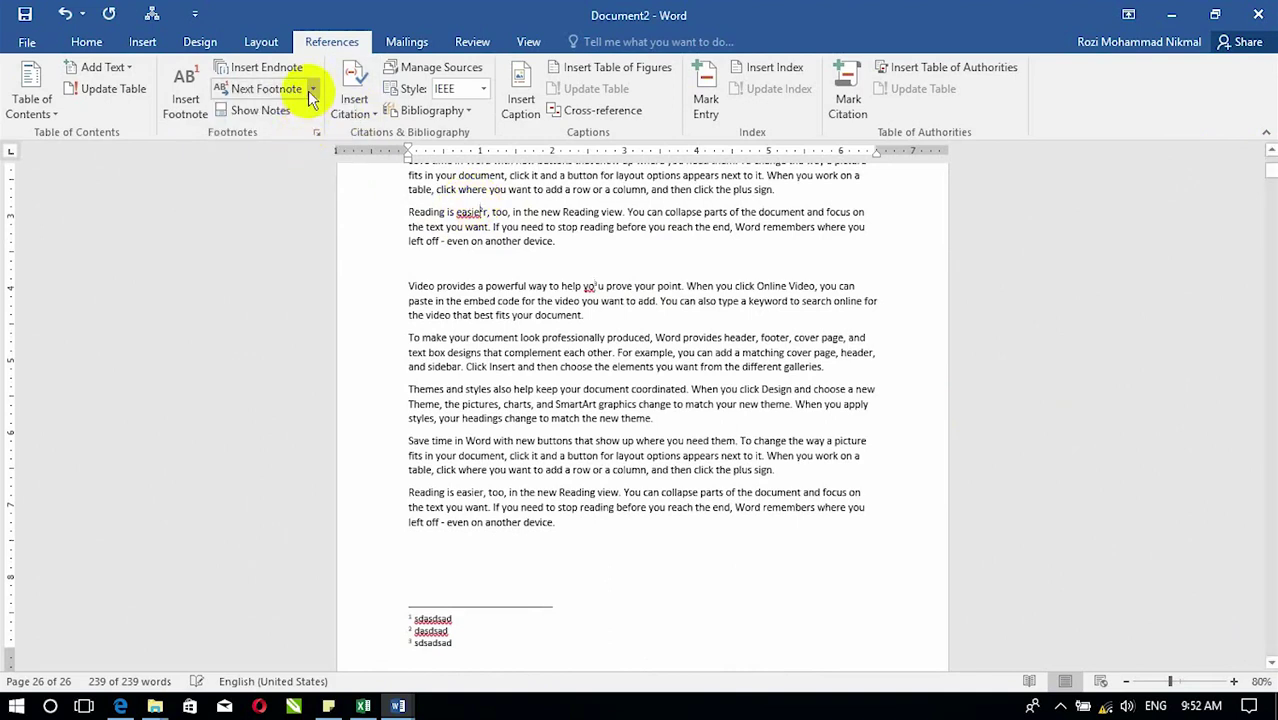
{"action": "left_click", "coordinate": [312, 88]}
{"action": "left_click", "coordinate": [300, 131]}
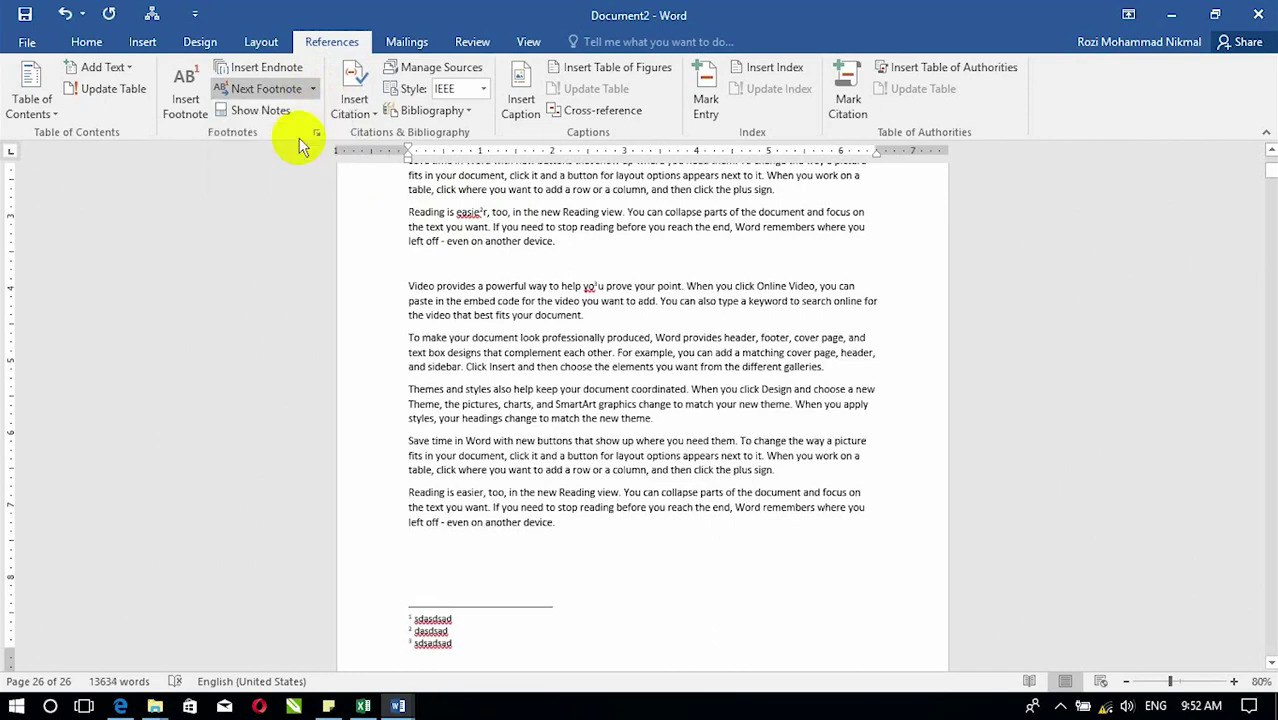
Jump to the next endnote and back to the previous endnote mark
{"action": "left_click", "coordinate": [314, 92]}
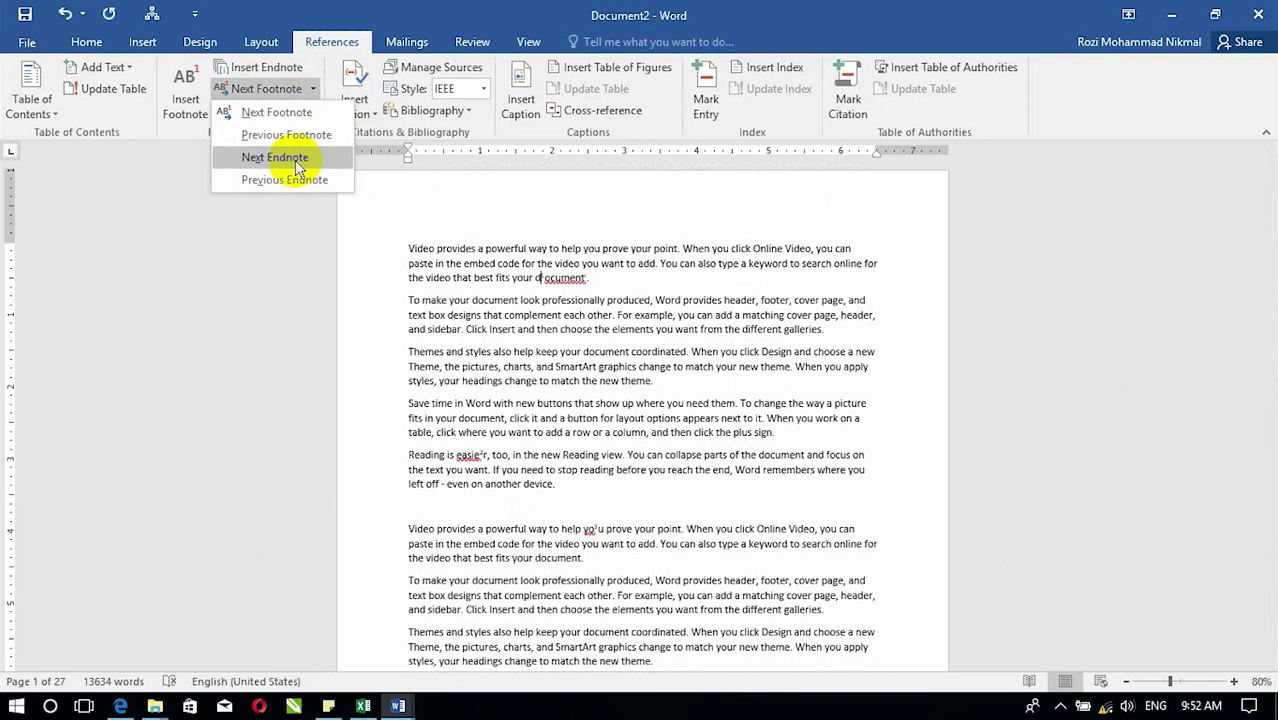
{"action": "left_click", "coordinate": [295, 160]}
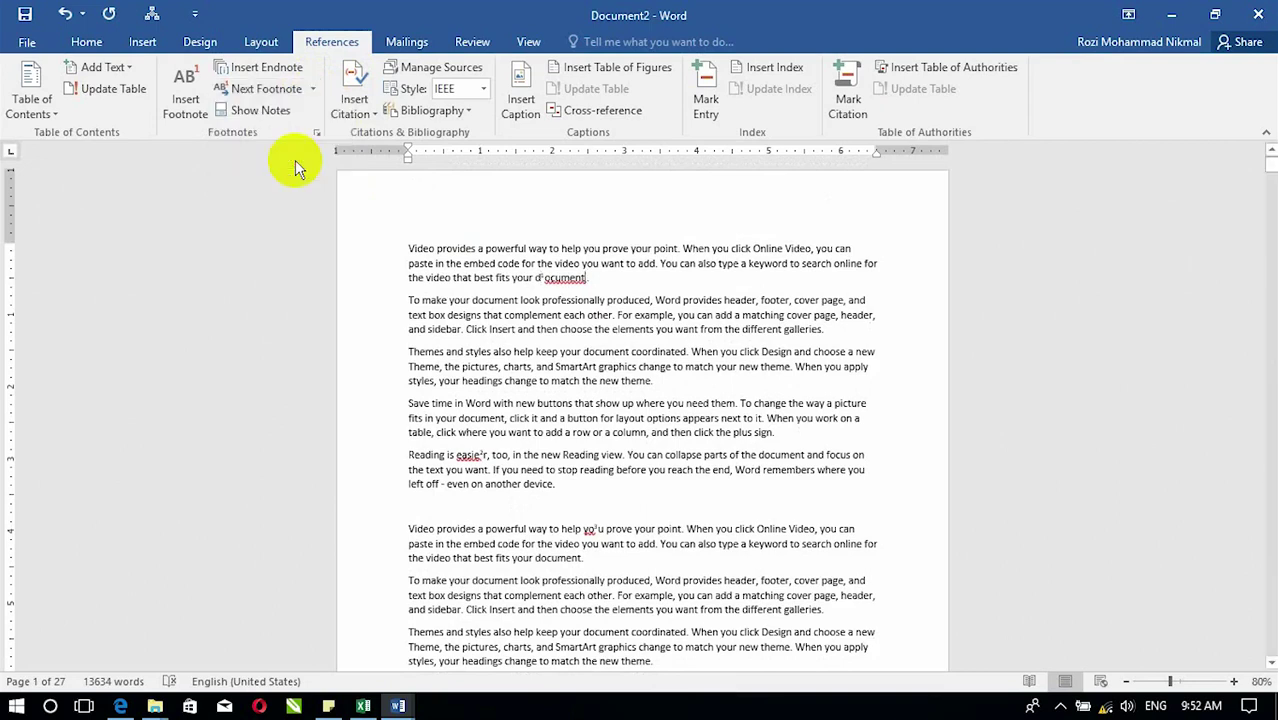
{"action": "left_click", "coordinate": [313, 89]}
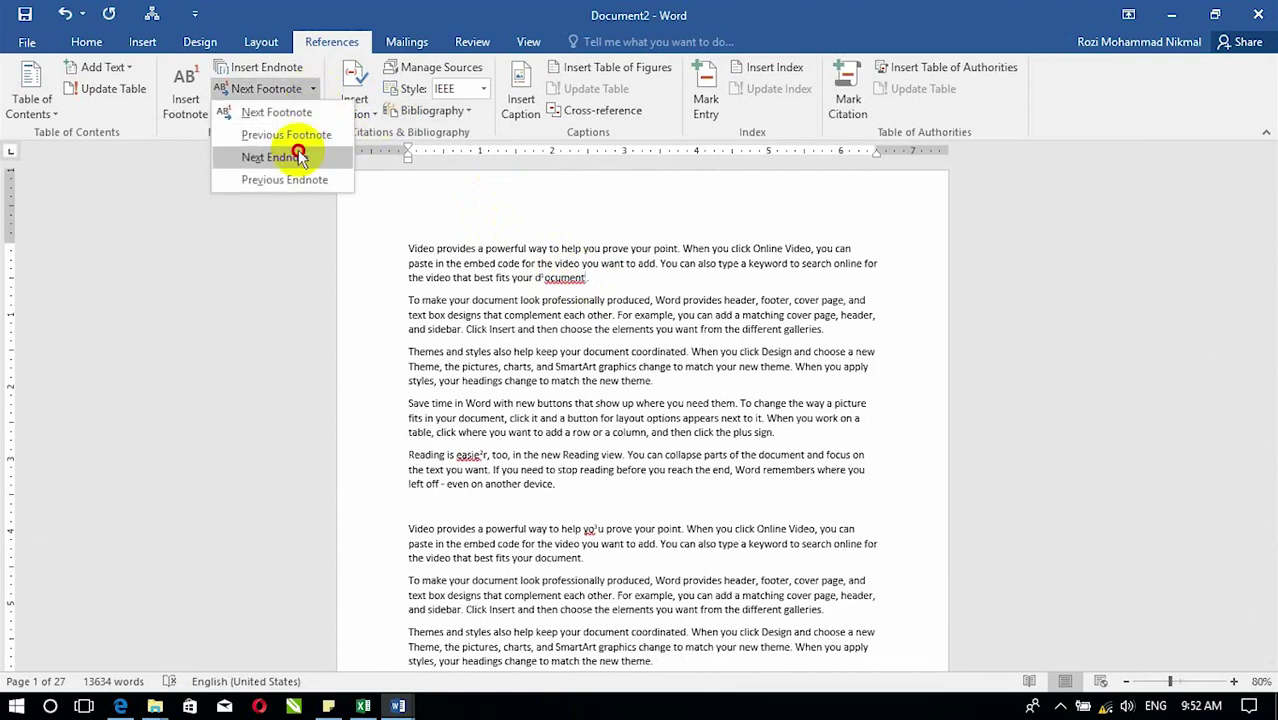
{"action": "left_click", "coordinate": [298, 157]}
{"action": "left_click", "coordinate": [314, 89]}
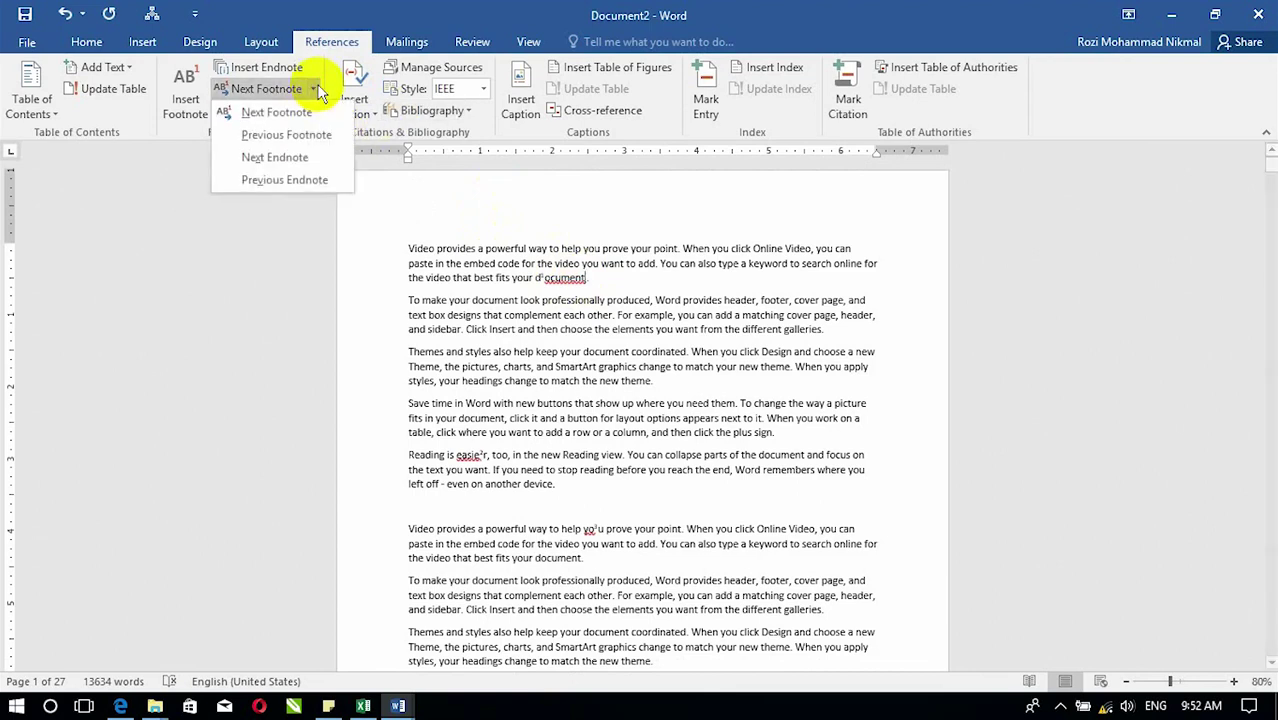
{"action": "left_click", "coordinate": [310, 178]}
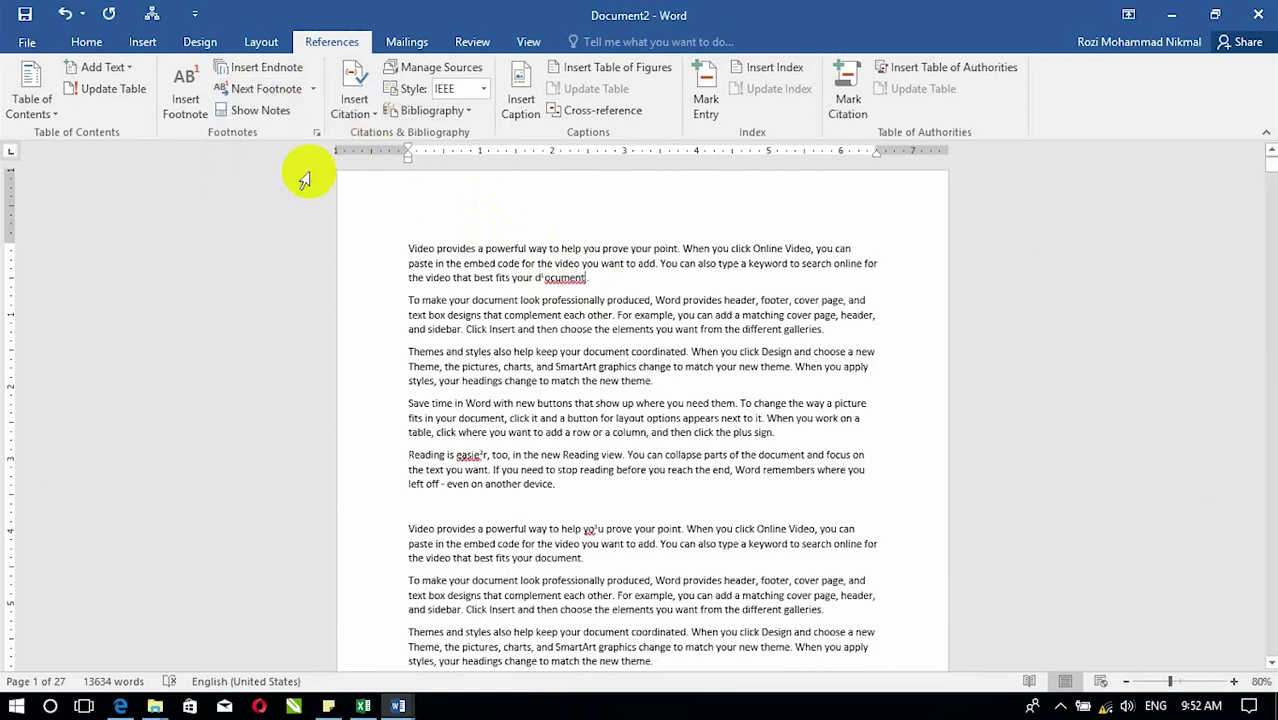
View the footnote area, then go back to the footnote references
{"action": "left_click", "coordinate": [288, 118]}
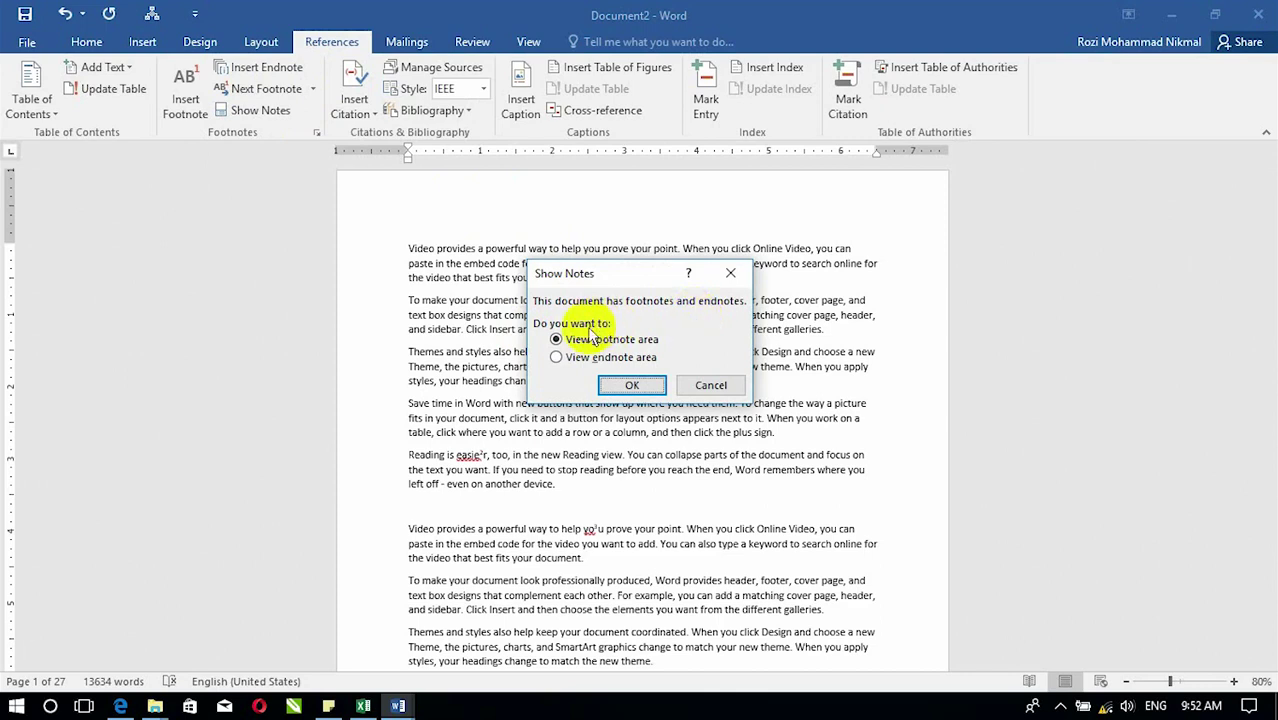
{"action": "left_click", "coordinate": [632, 385]}
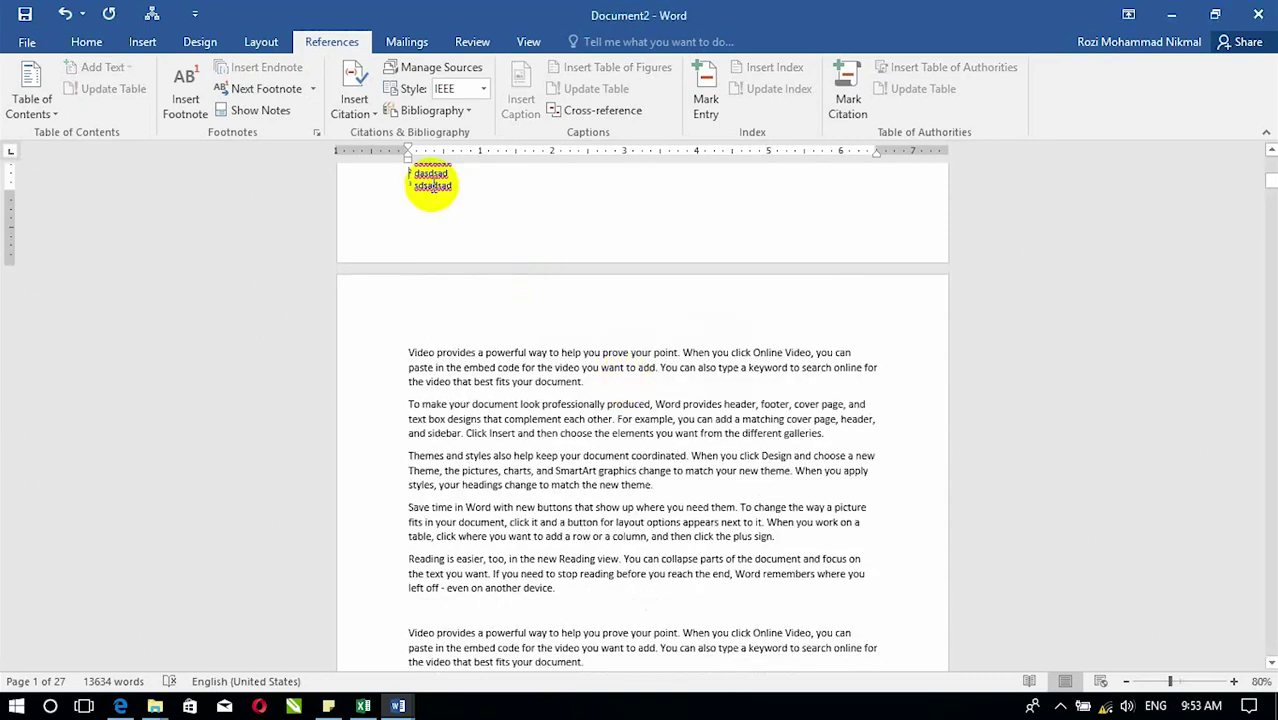
{"action": "left_click", "coordinate": [272, 118]}
View the endnote area showing 'It is a name', then return to the body text
{"action": "left_click", "coordinate": [272, 118]}
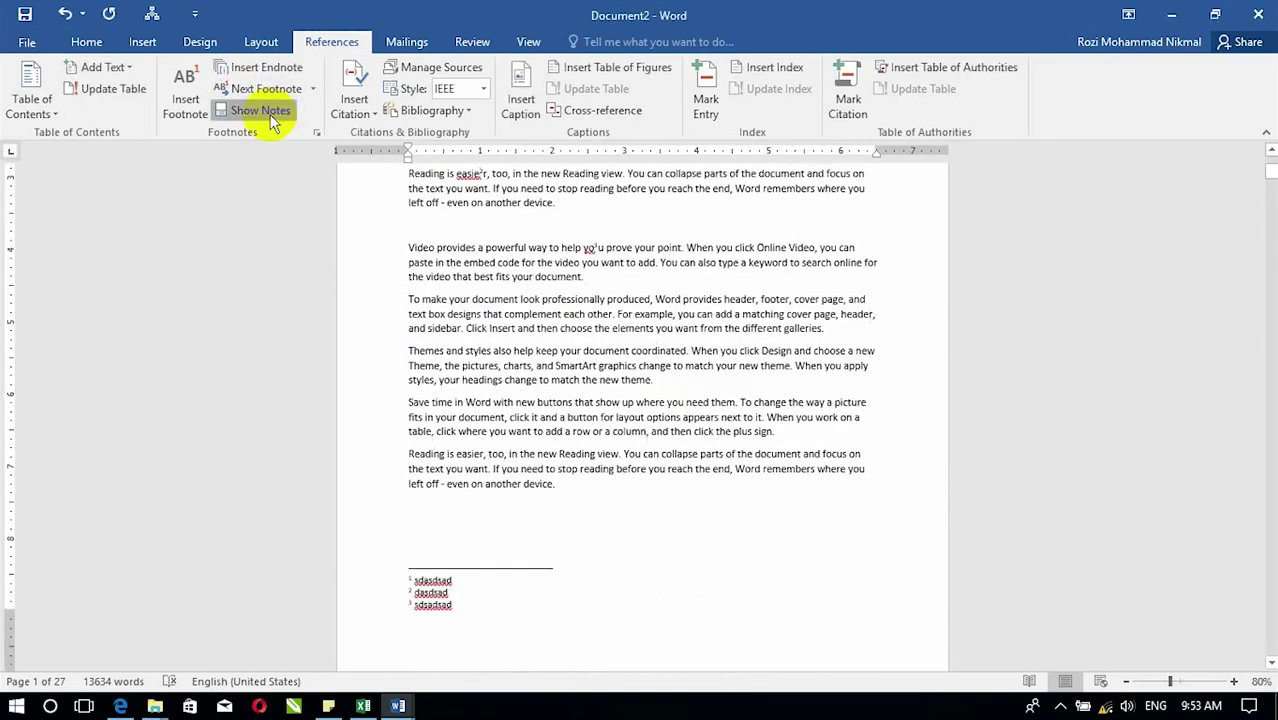
{"action": "left_click", "coordinate": [585, 362]}
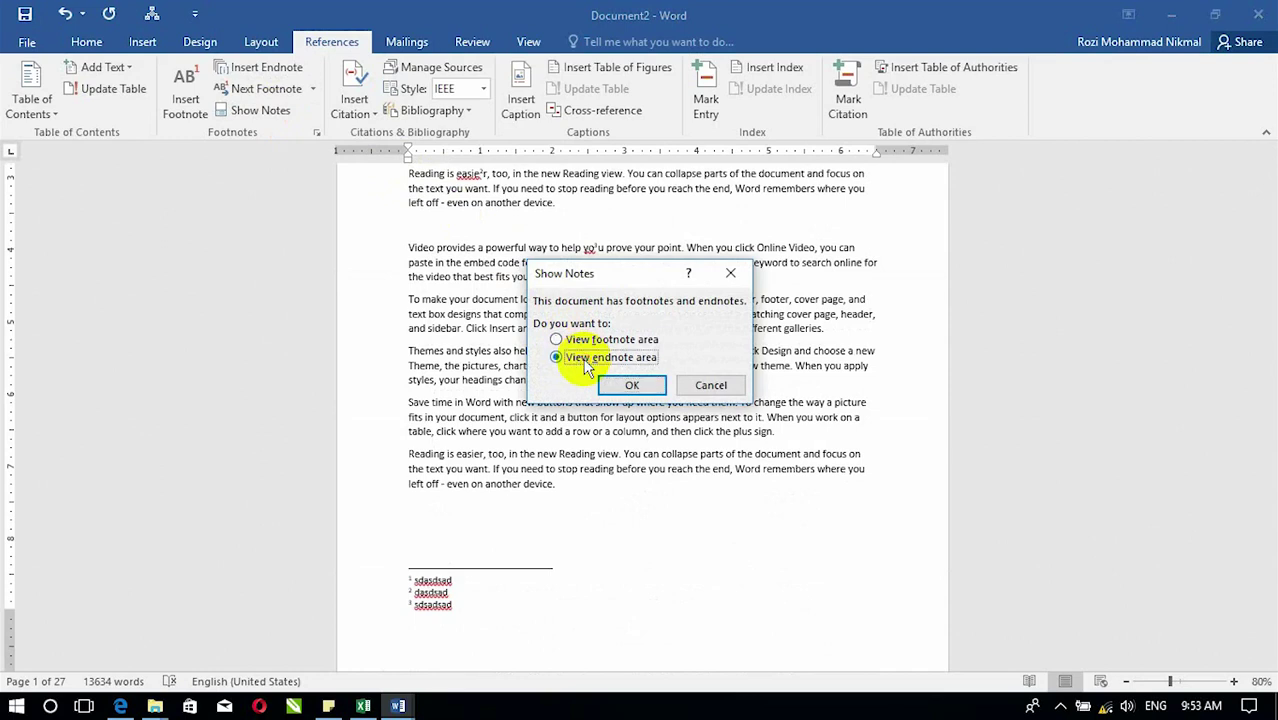
{"action": "left_click", "coordinate": [634, 385]}
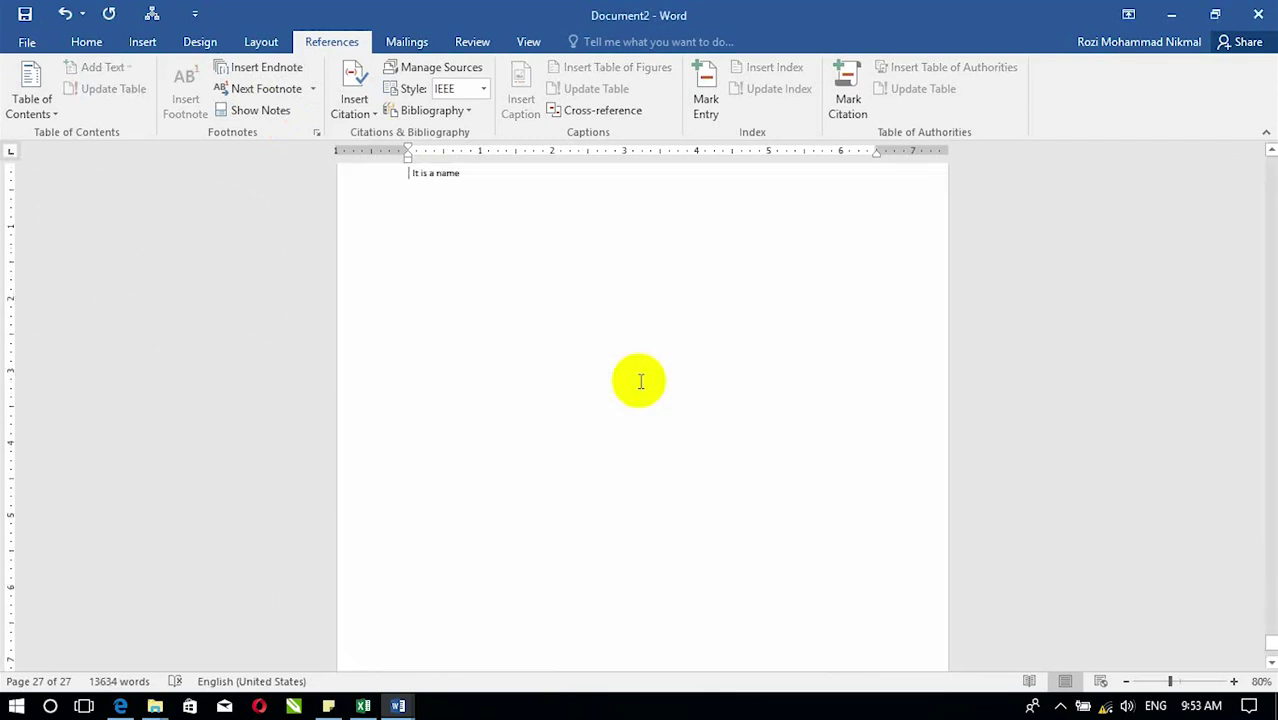
{"action": "left_click", "coordinate": [265, 108]}
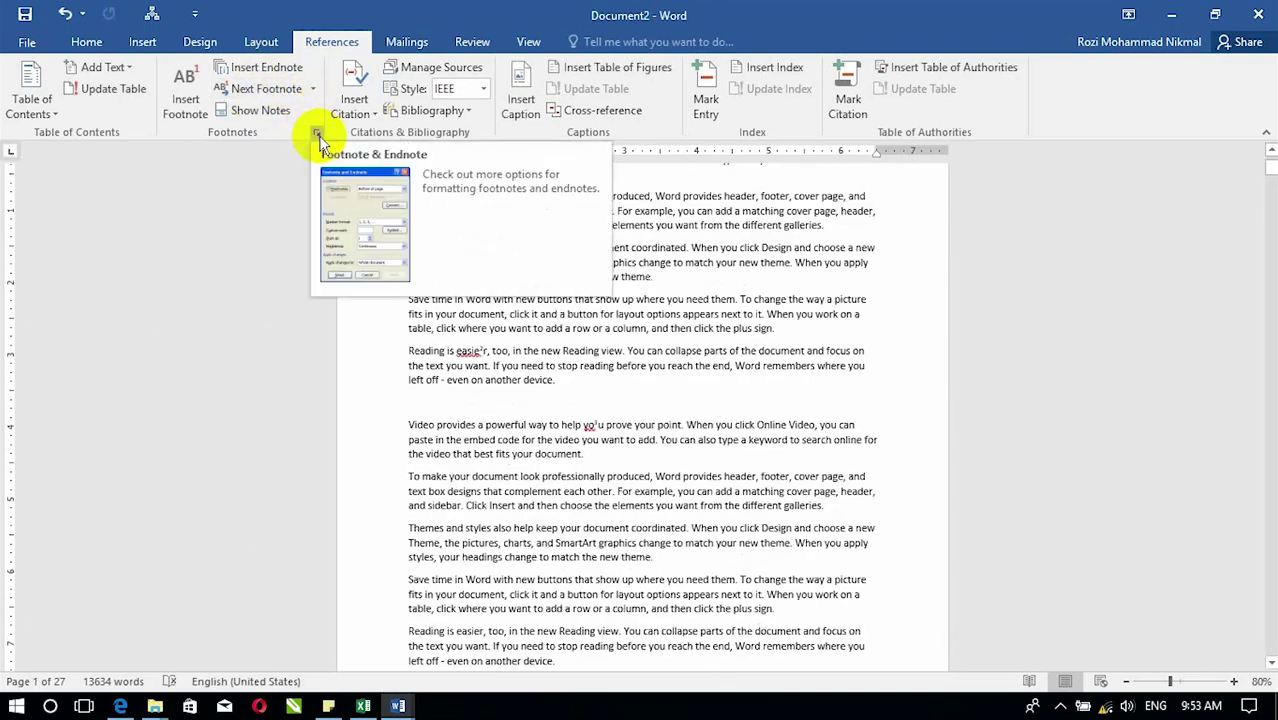
Check the footnote location choices in the Footnote and Endnote settings, then cancel
{"action": "left_click", "coordinate": [318, 136]}
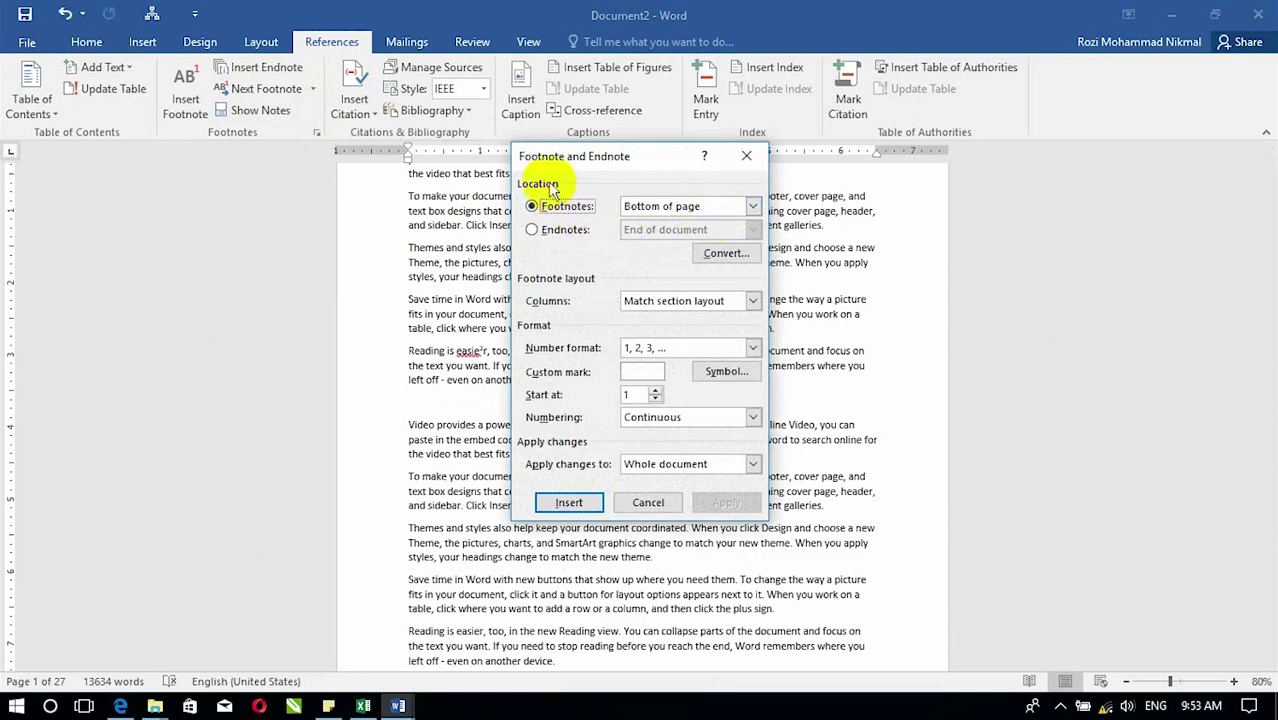
{"action": "left_click", "coordinate": [642, 206]}
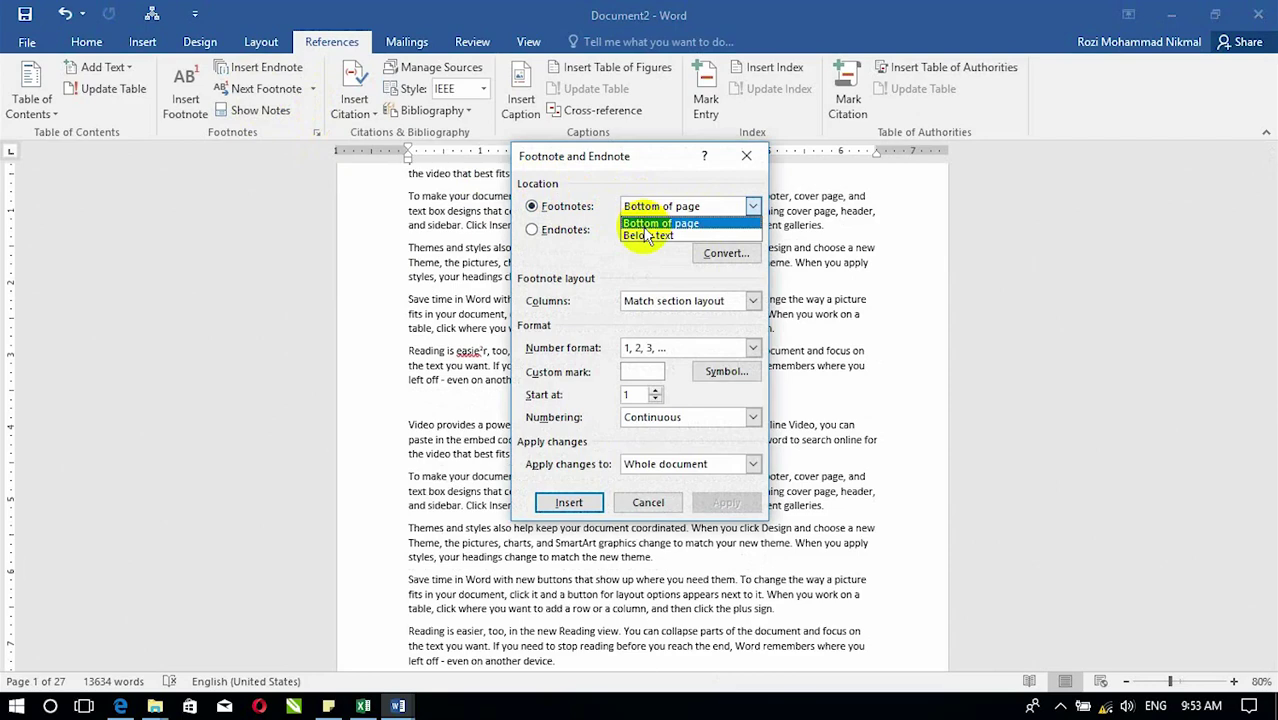
{"action": "left_click", "coordinate": [648, 502]}
{"action": "left_click", "coordinate": [648, 502]}
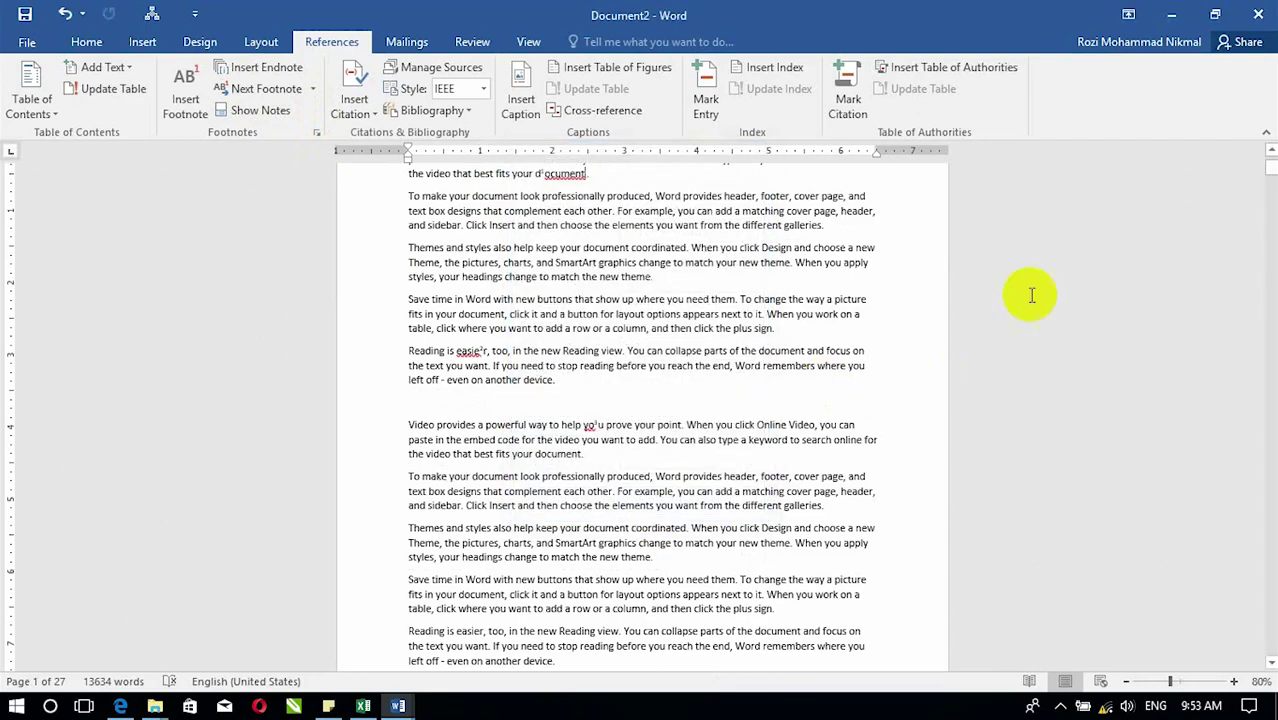
{"action": "left_click_drag", "start_coordinate": [1271, 166], "coordinate": [1272, 189]}
{"action": "left_click", "coordinate": [437, 347]}
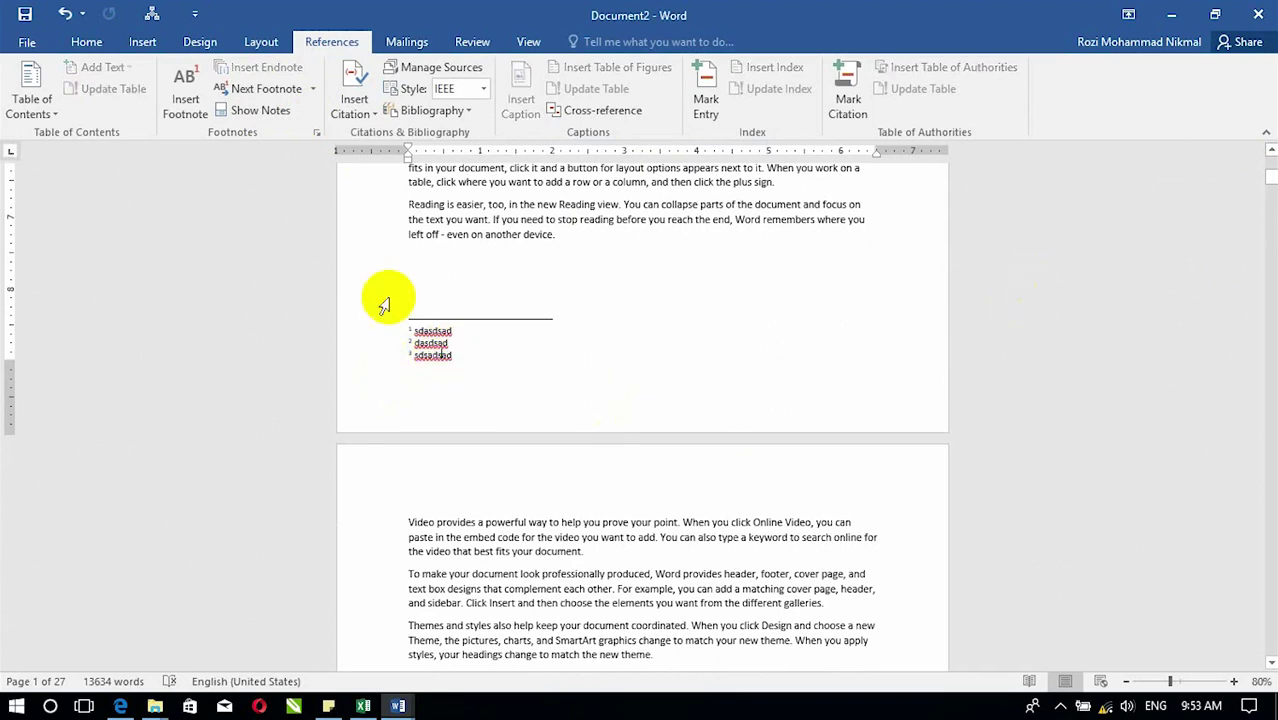
Set the footnote location to Below text and apply, then reopen and close the settings
{"action": "left_click", "coordinate": [316, 132]}
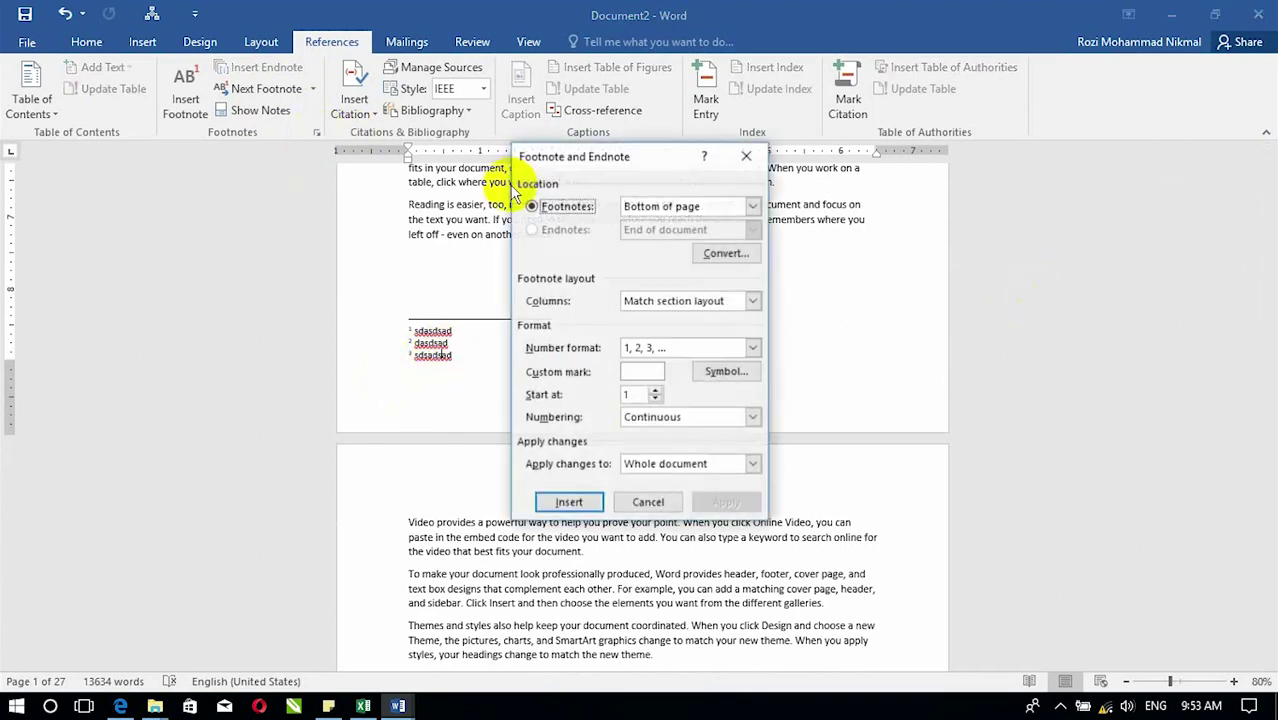
{"action": "left_click", "coordinate": [638, 208]}
{"action": "left_click", "coordinate": [645, 238]}
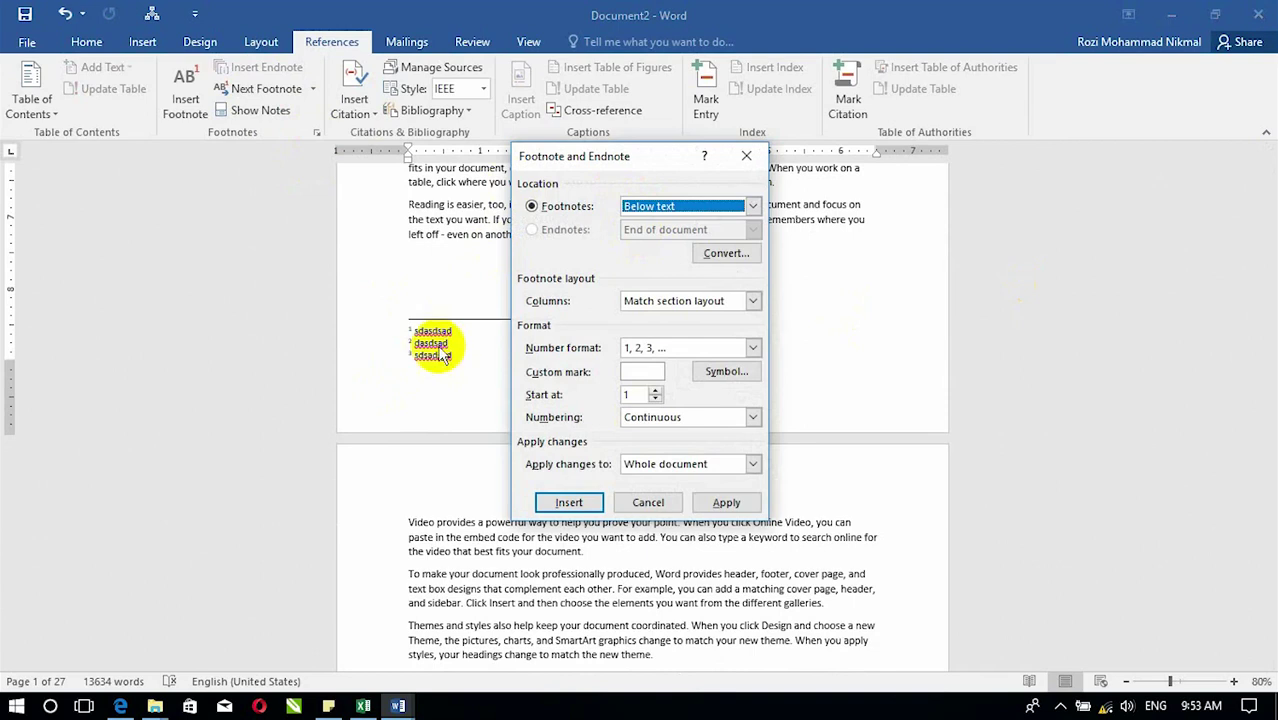
{"action": "left_click", "coordinate": [726, 503]}
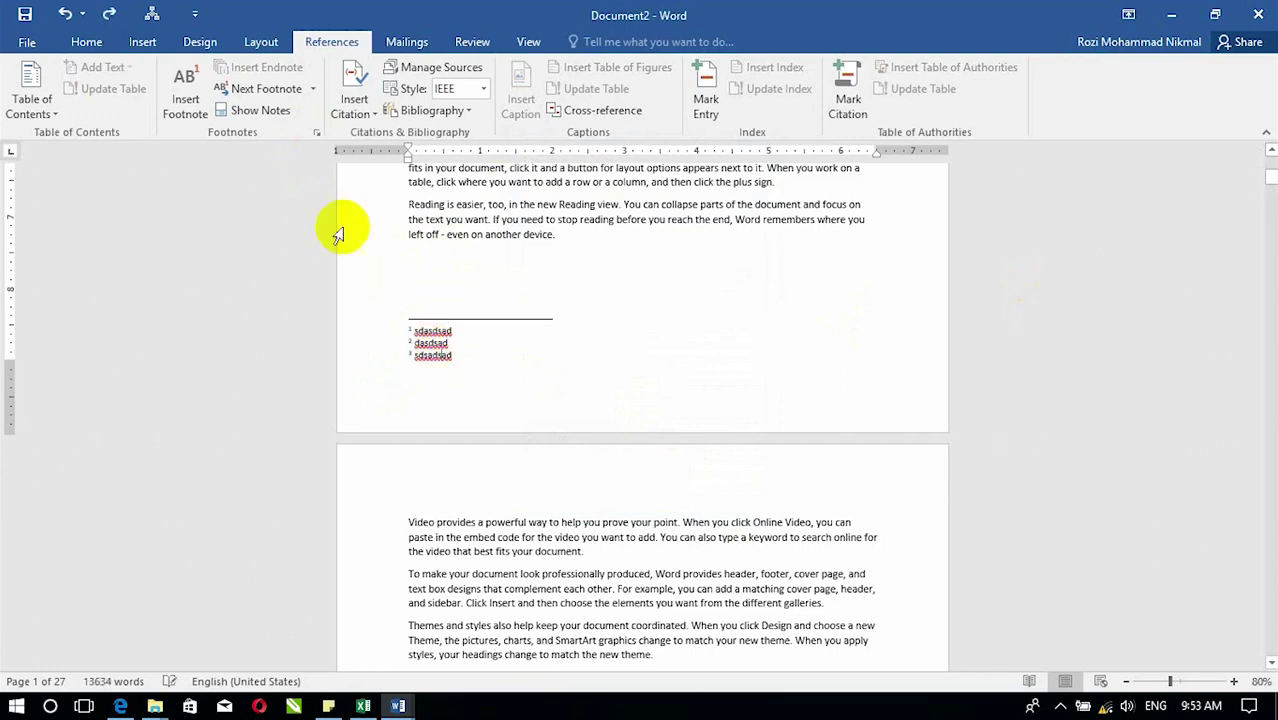
{"action": "left_click", "coordinate": [316, 132]}
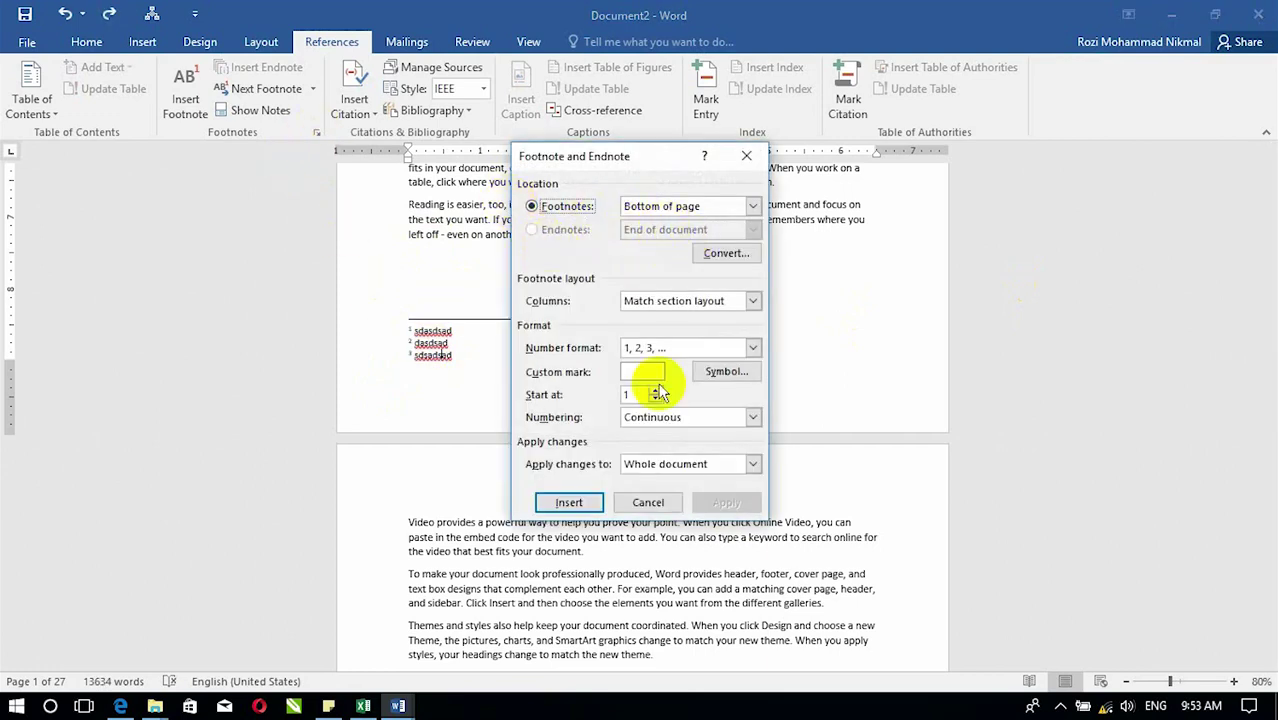
{"action": "left_click", "coordinate": [651, 502]}
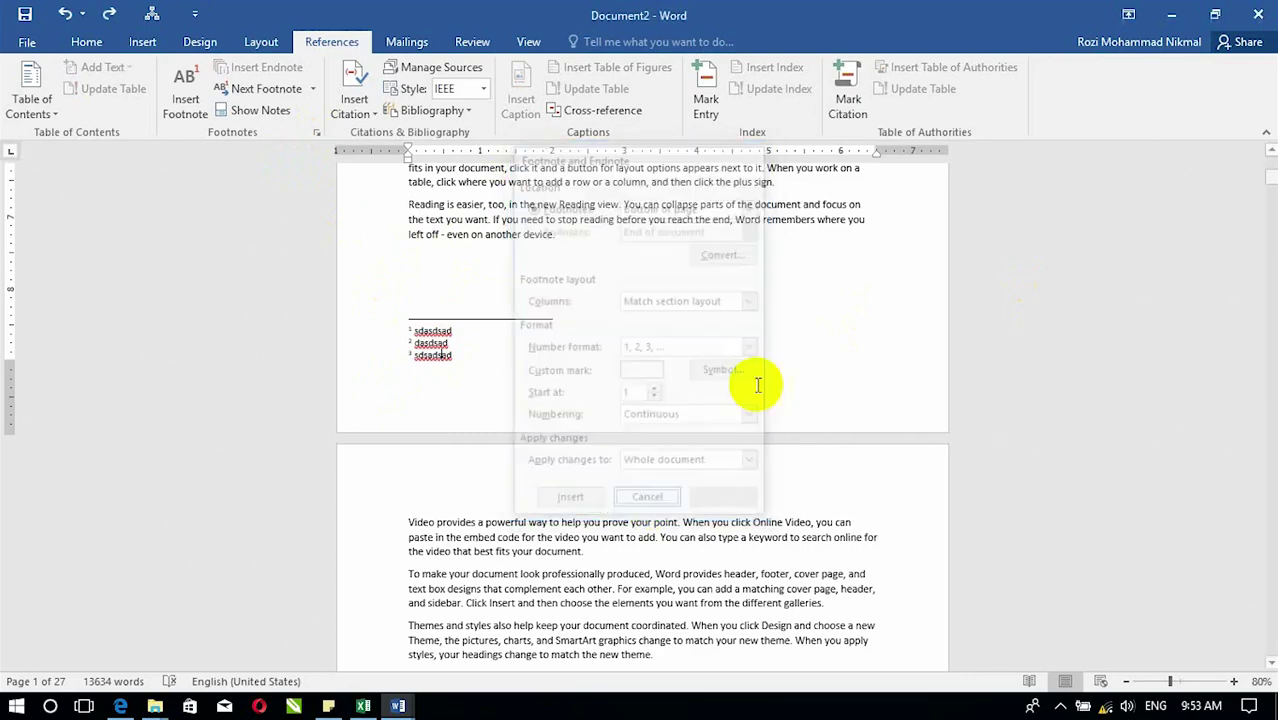
Jump to the next endnote using the note navigation choices
{"action": "left_click", "coordinate": [312, 89]}
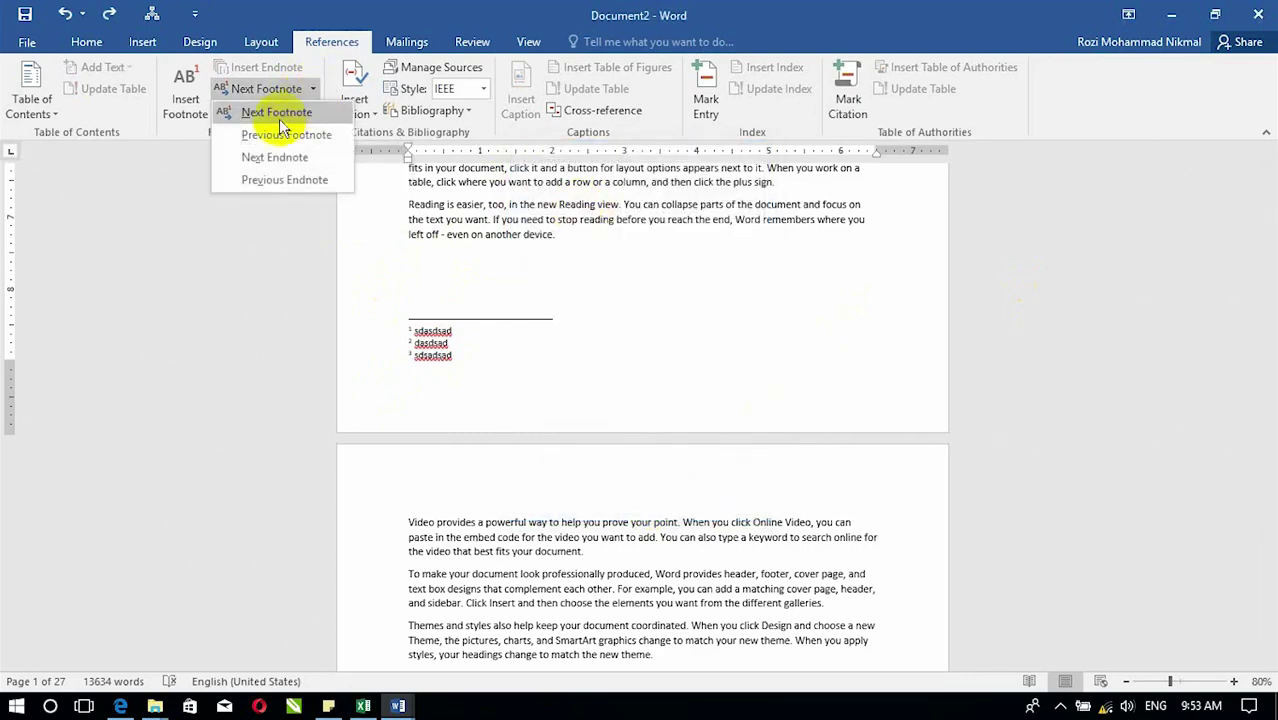
{"action": "left_click", "coordinate": [279, 157]}
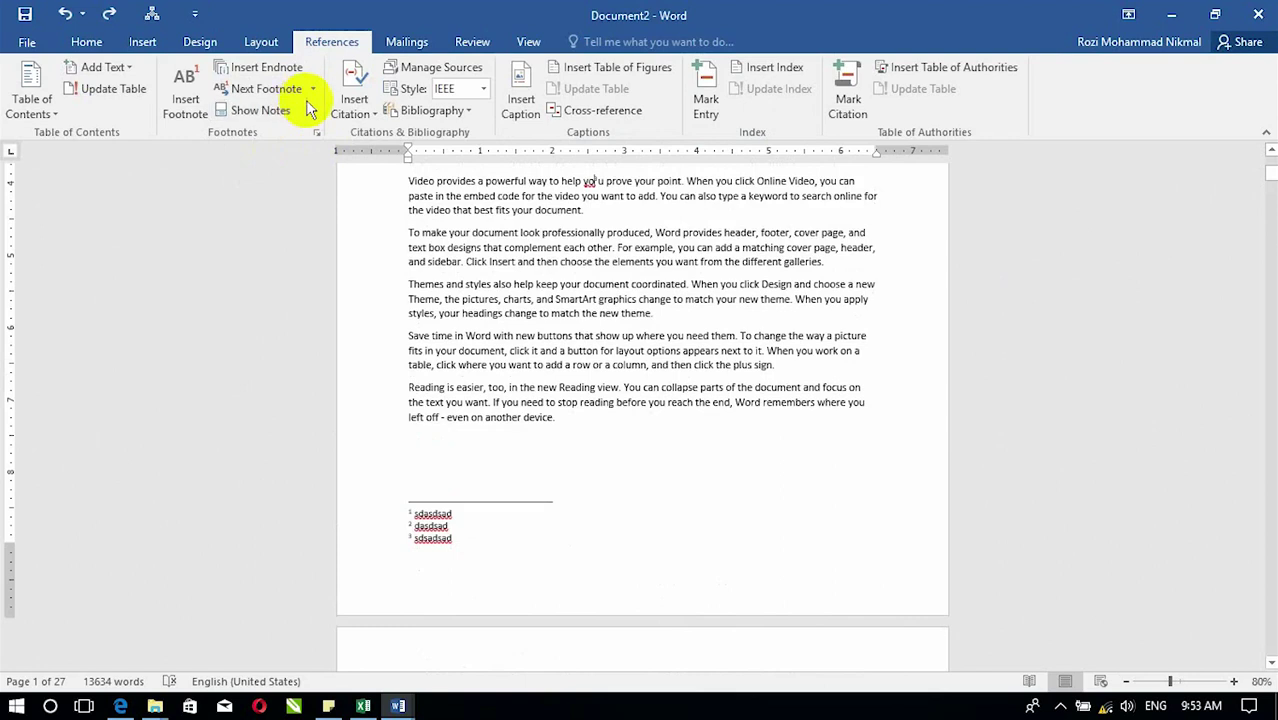
{"action": "left_click", "coordinate": [314, 91]}
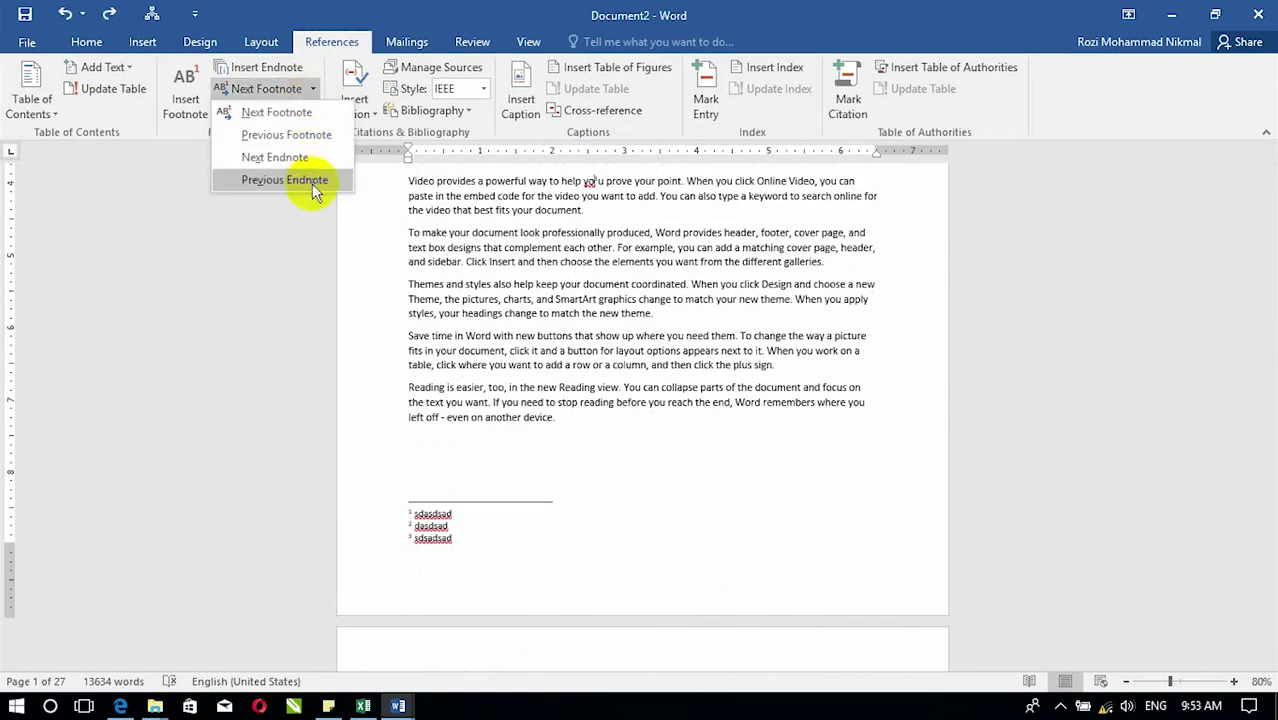
{"action": "left_click", "coordinate": [299, 159]}
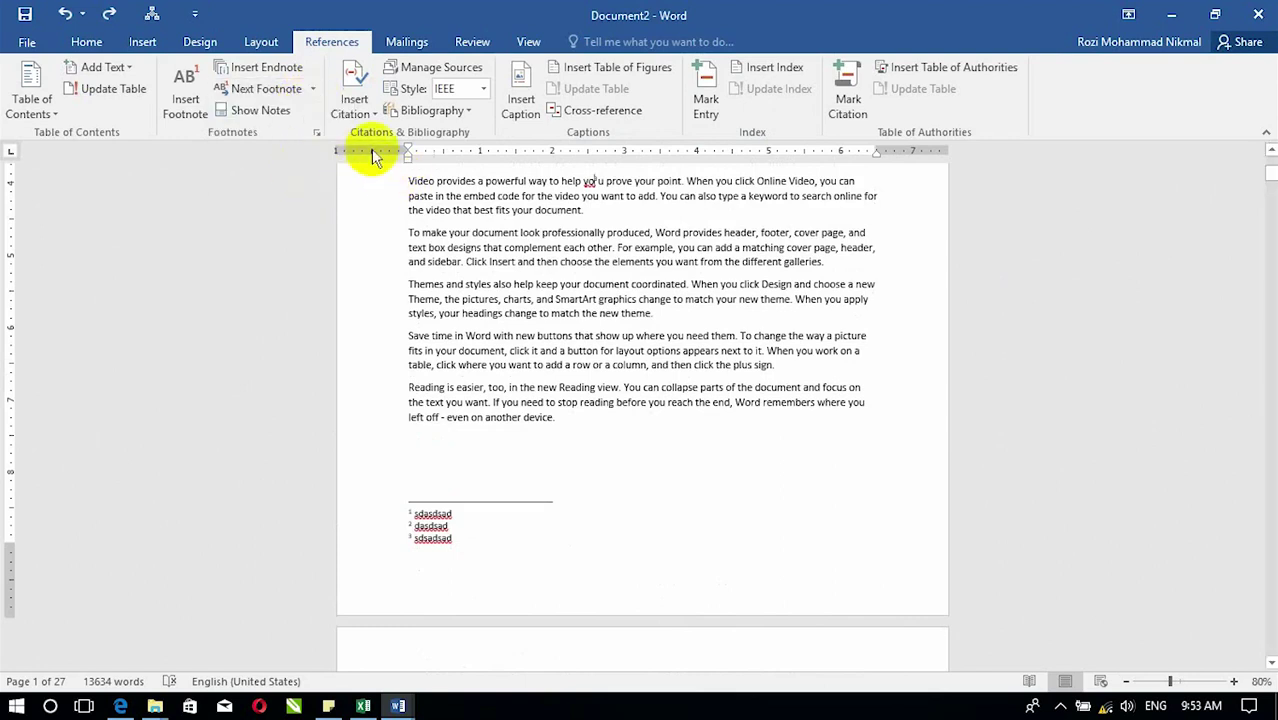
Select Endnotes as the note location and show its placement options
{"action": "left_click", "coordinate": [316, 132]}
{"action": "left_click", "coordinate": [558, 230]}
{"action": "left_click", "coordinate": [699, 232]}
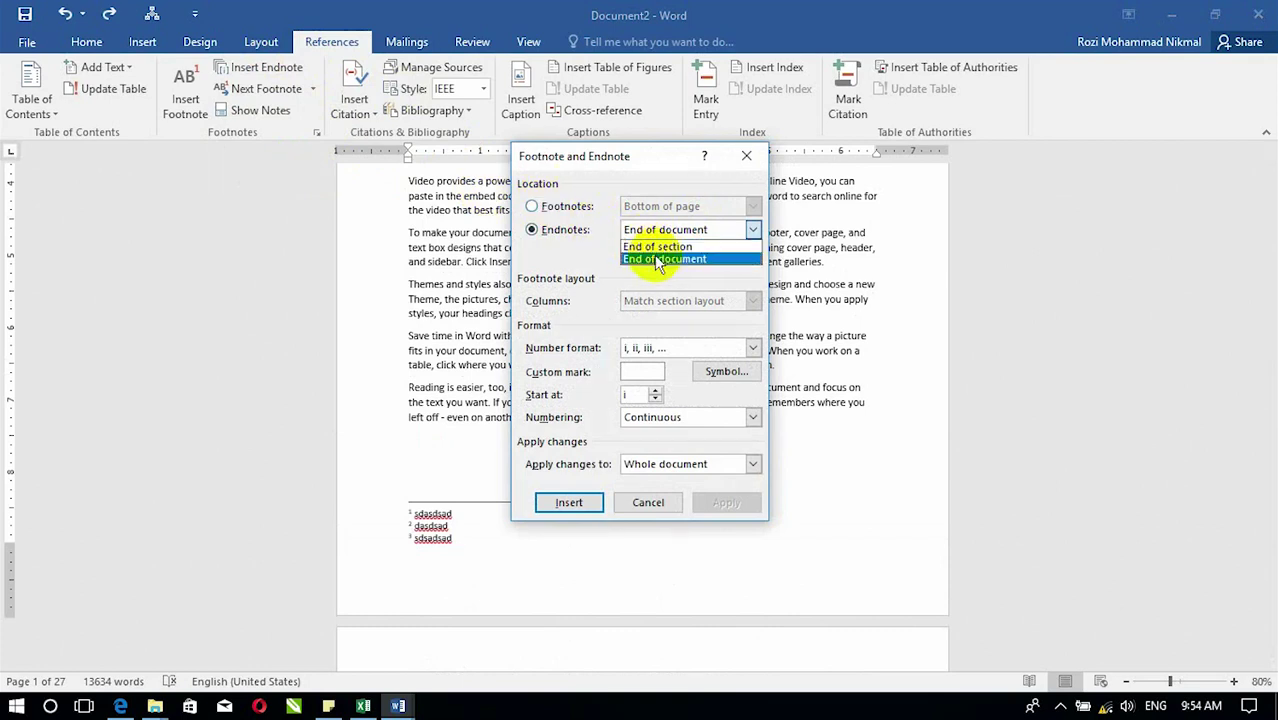
Place endnotes at End of document, convert all footnotes to endnotes, and apply
{"action": "left_click", "coordinate": [653, 259]}
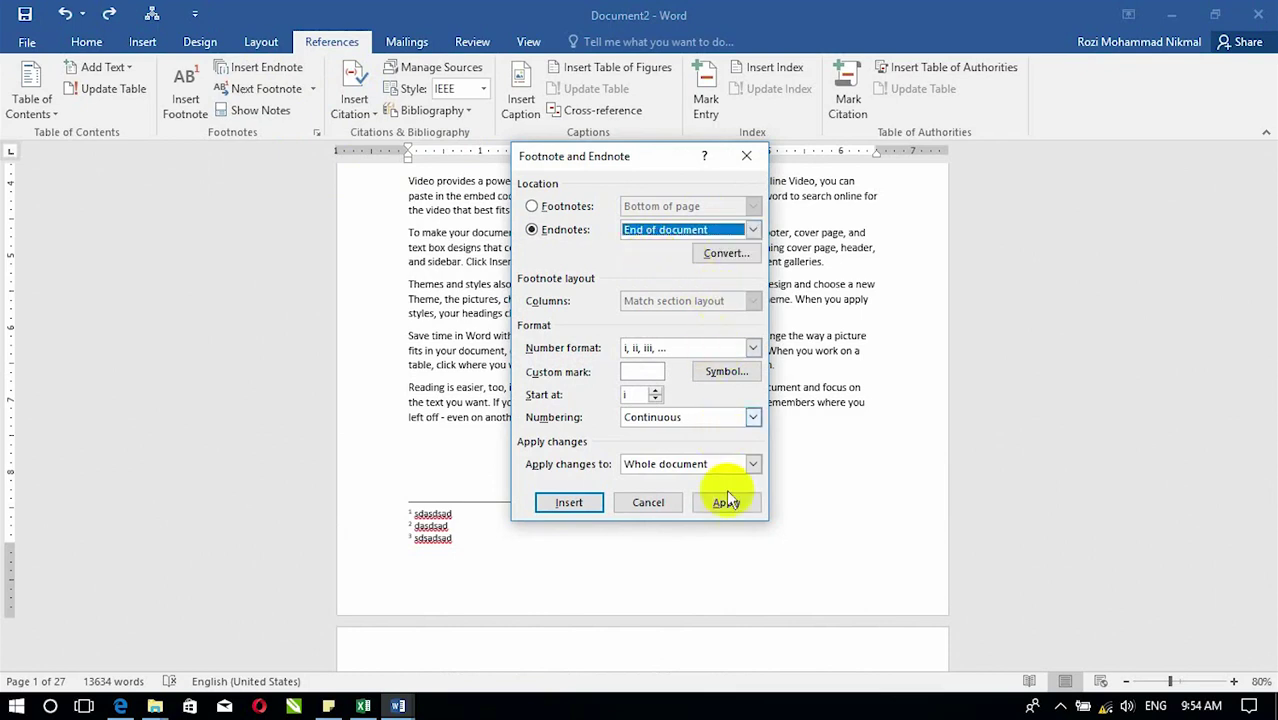
{"action": "left_click", "coordinate": [724, 253]}
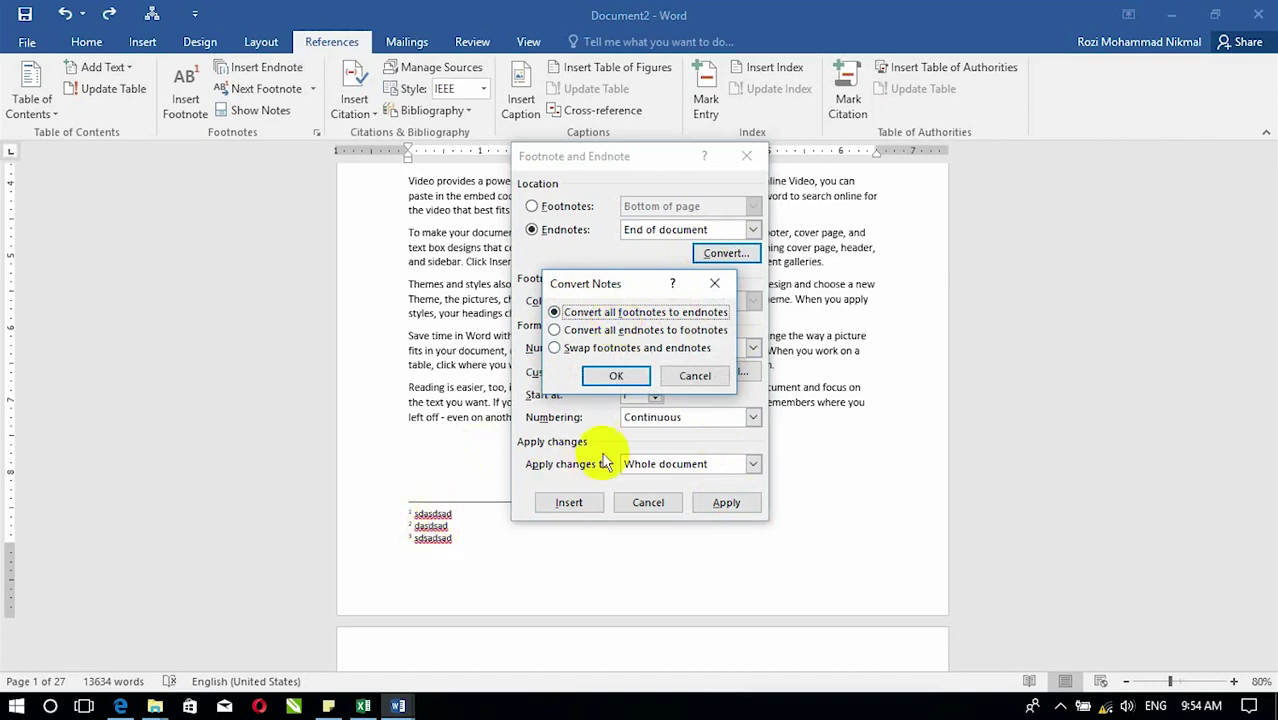
{"action": "left_click", "coordinate": [616, 376]}
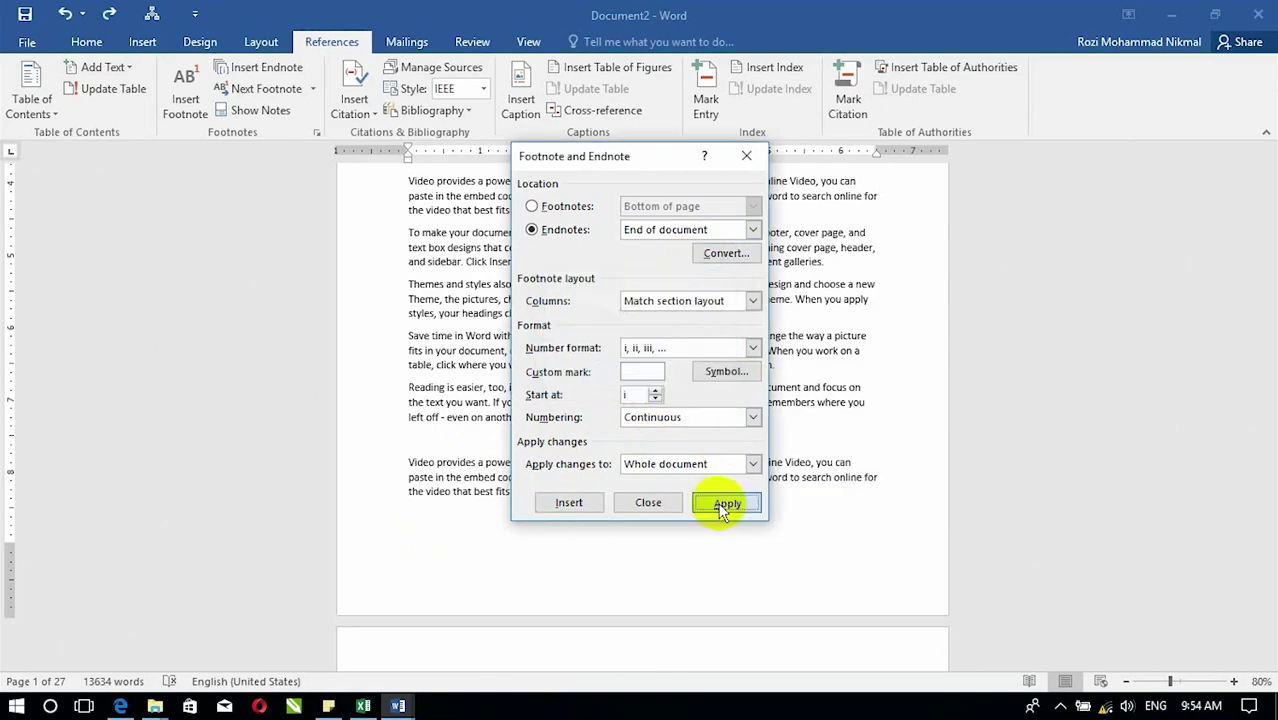
{"action": "left_click", "coordinate": [724, 502]}
{"action": "mouse_move", "coordinate": [1269, 188]}
{"action": "left_mouse_down"}
{"action": "mouse_move", "coordinate": [1241, 428]}
{"action": "mouse_move", "coordinate": [1237, 660]}
{"action": "left_mouse_up"}
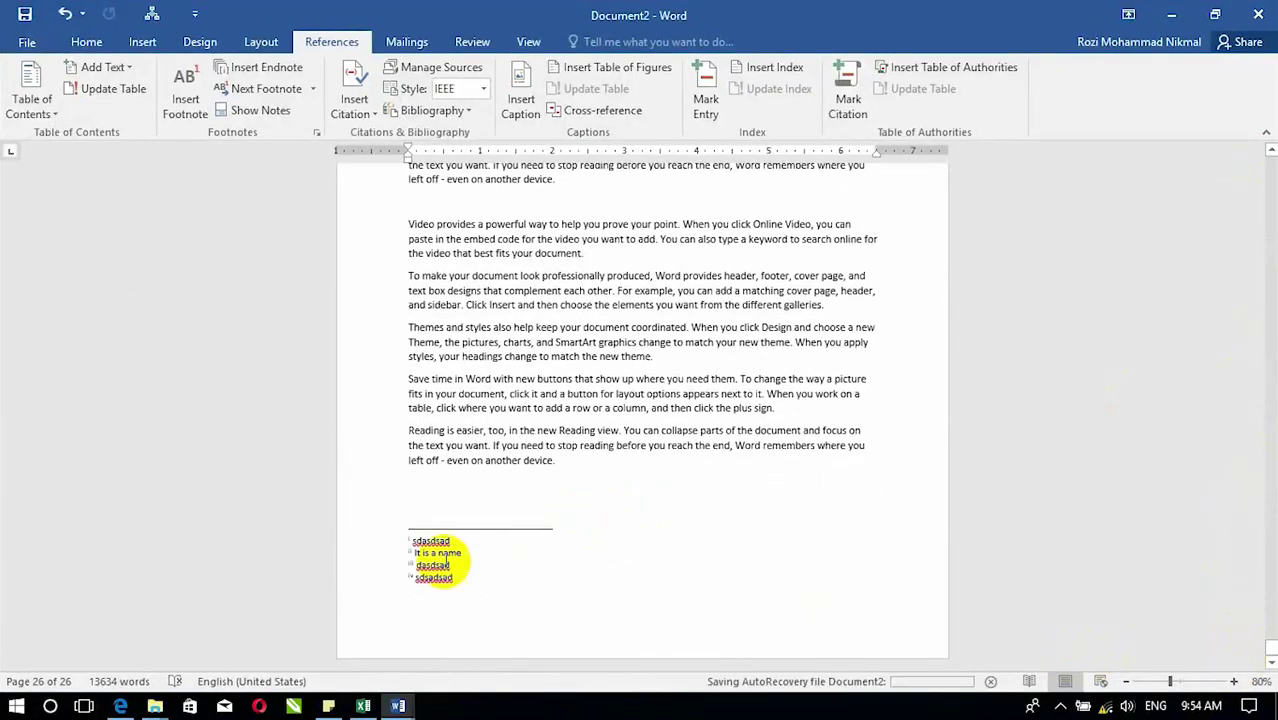
{"action": "left_click", "coordinate": [316, 134]}
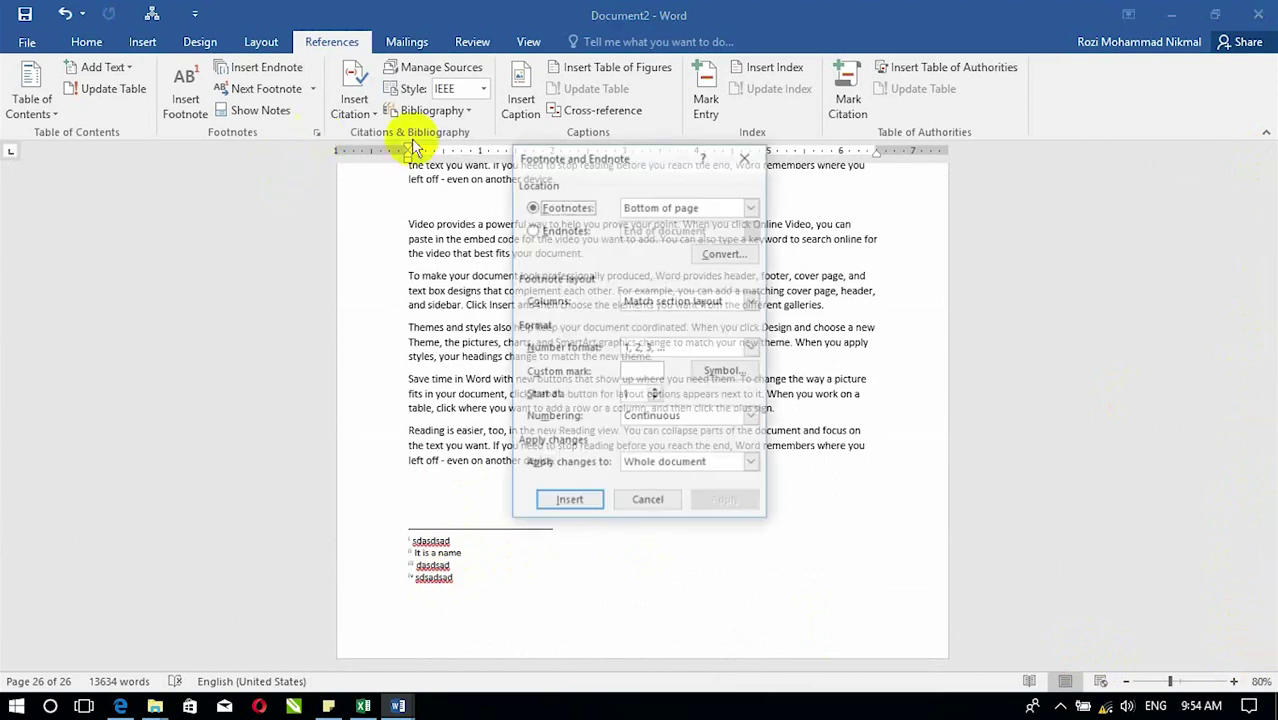
Back out of the settings and undo the footnote-to-endnote conversion
{"action": "left_click", "coordinate": [728, 253]}
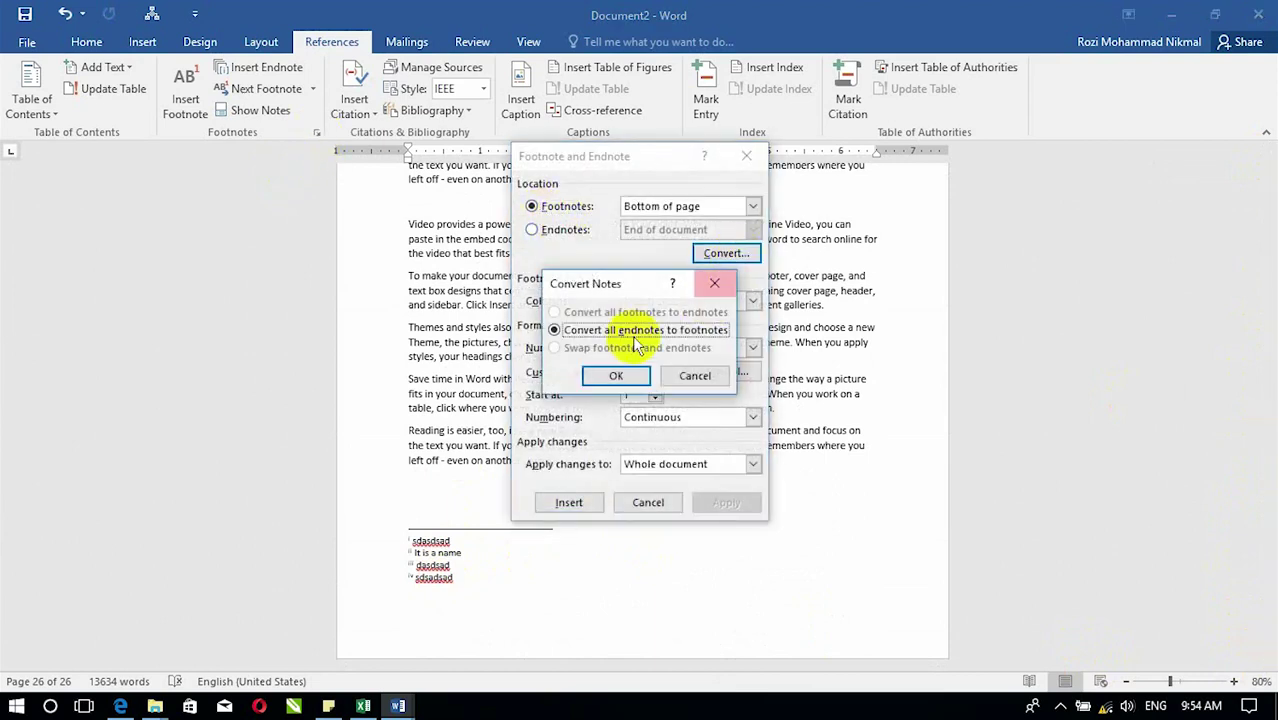
{"action": "left_click", "coordinate": [700, 376]}
{"action": "left_click", "coordinate": [647, 502]}
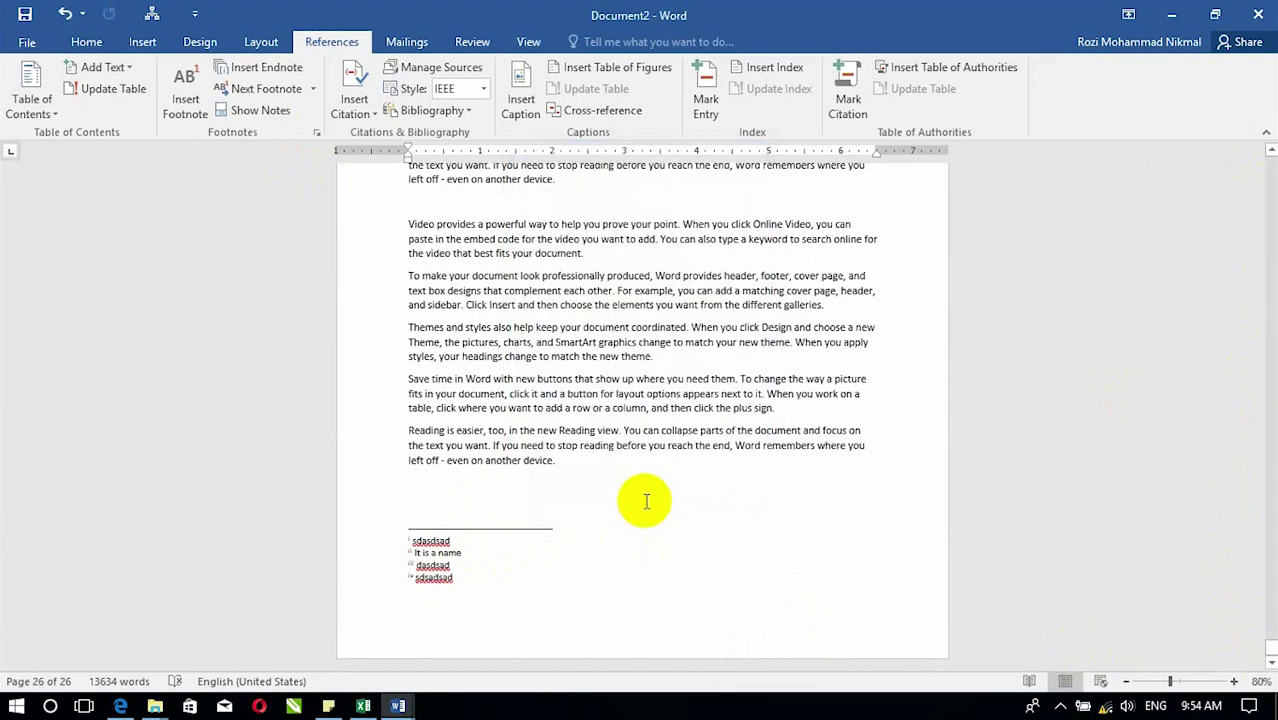
{"action": "key", "text": "ctrl+z"}
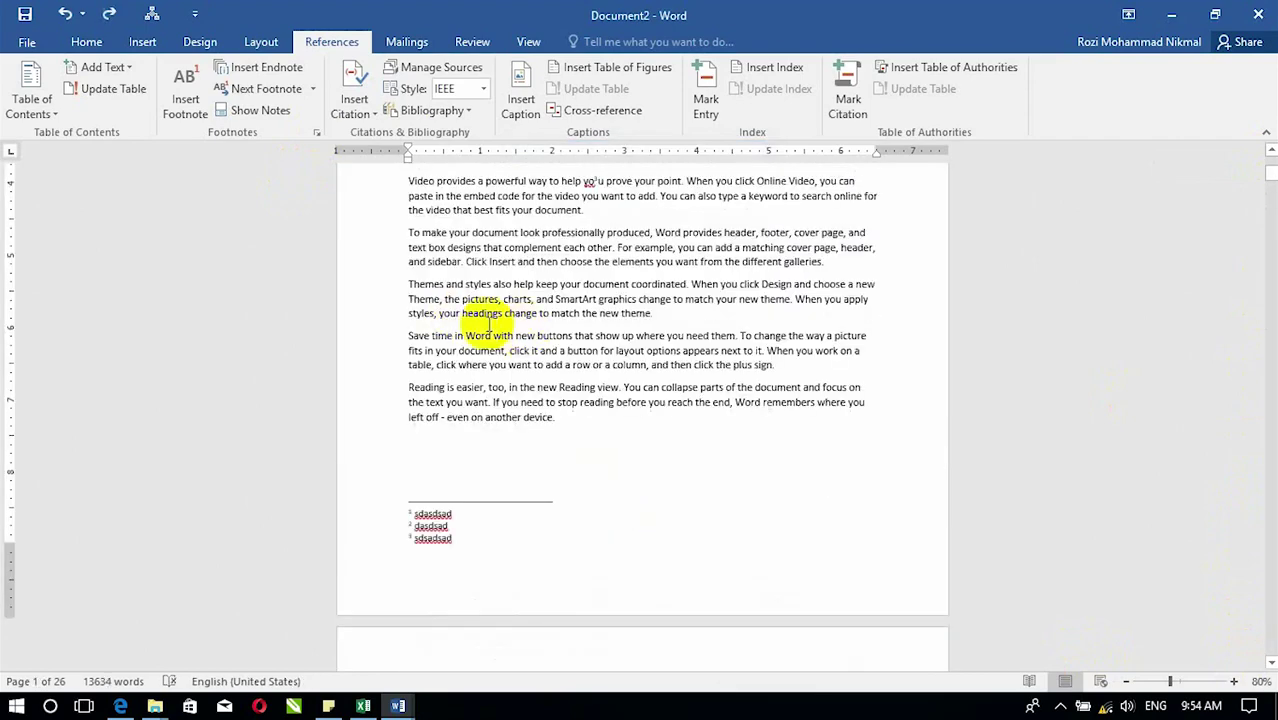
Select Convert all endnotes to footnotes in the Convert Notes options, then cancel
{"action": "left_click", "coordinate": [316, 132]}
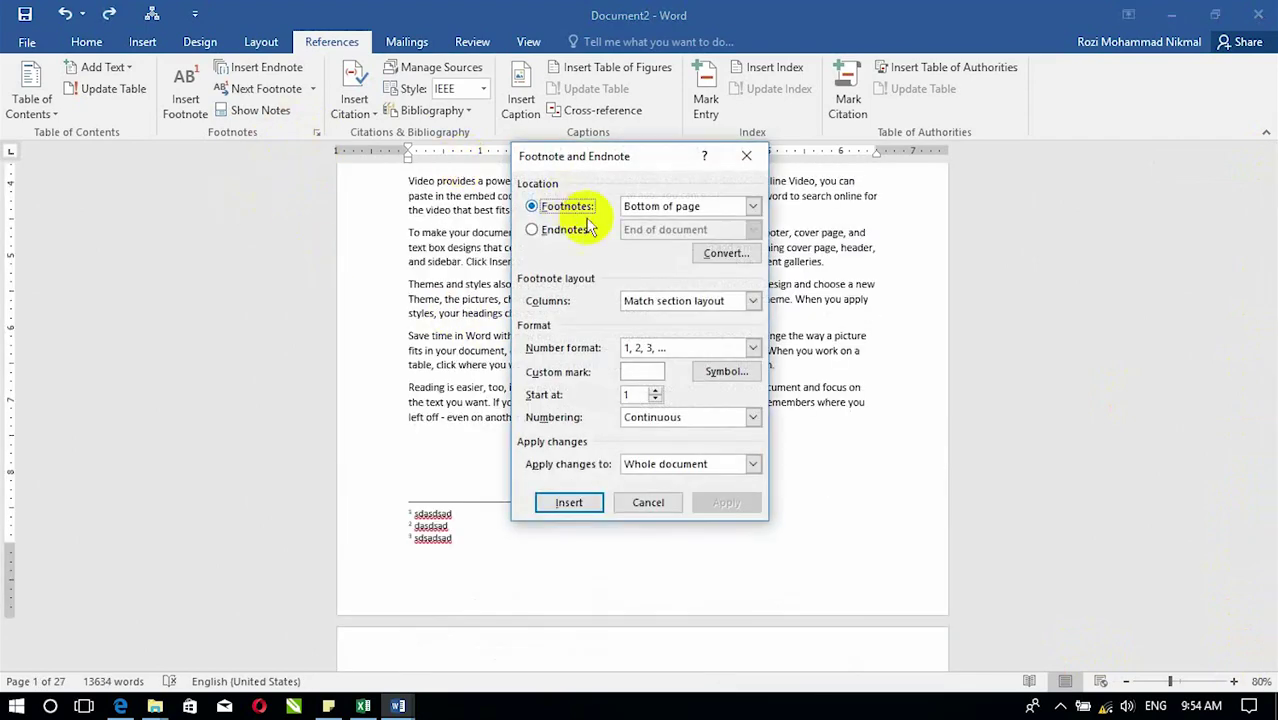
{"action": "left_click", "coordinate": [545, 229]}
{"action": "left_click", "coordinate": [578, 207]}
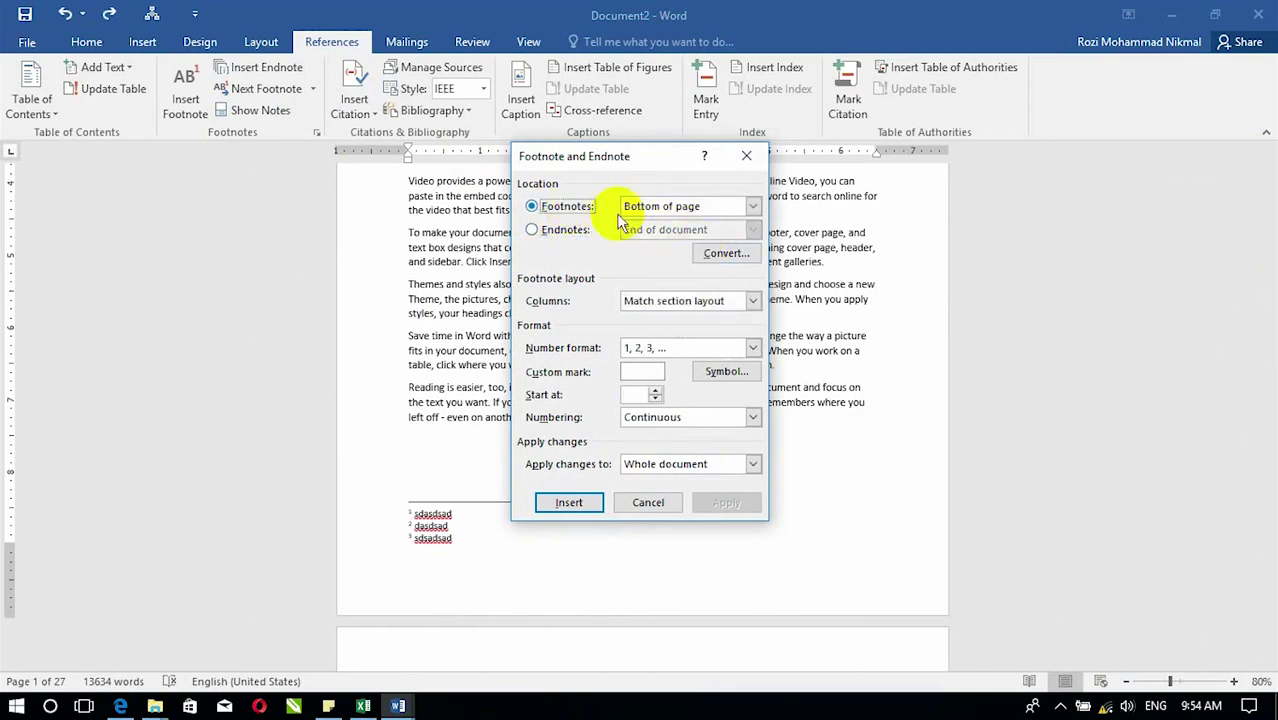
{"action": "left_click", "coordinate": [718, 253]}
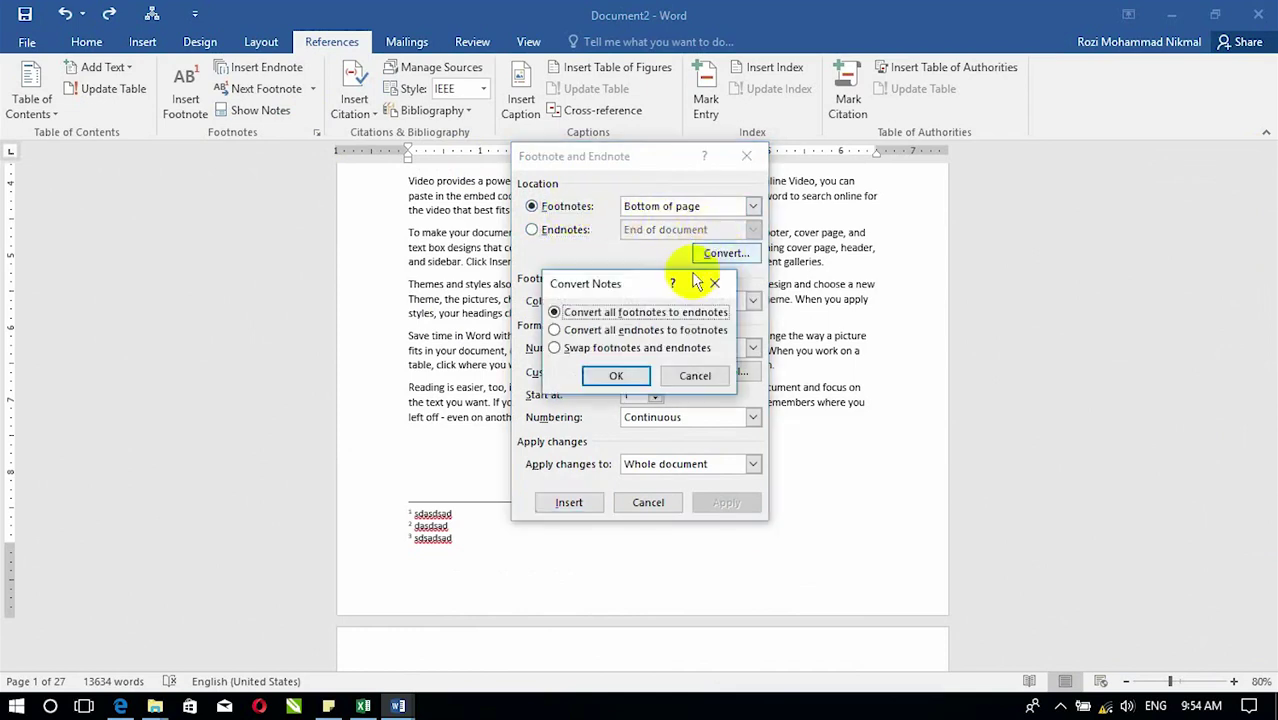
{"action": "left_click", "coordinate": [578, 333]}
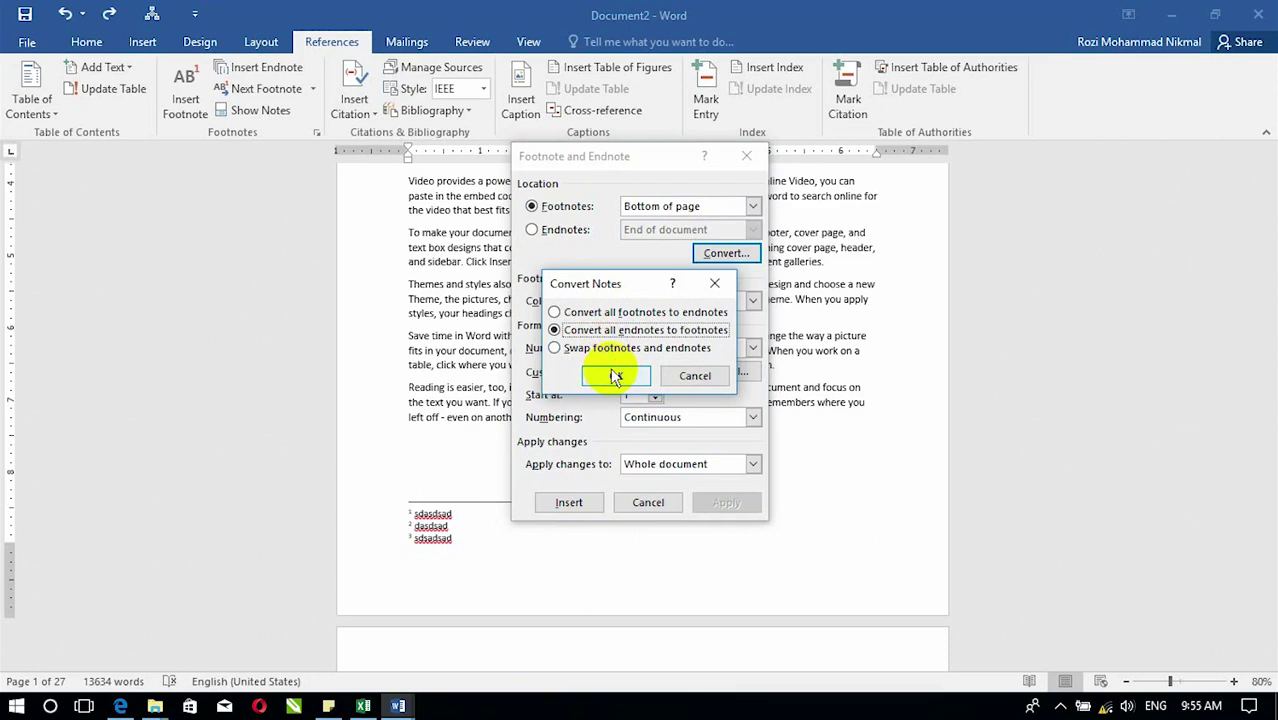
{"action": "left_click", "coordinate": [695, 375]}
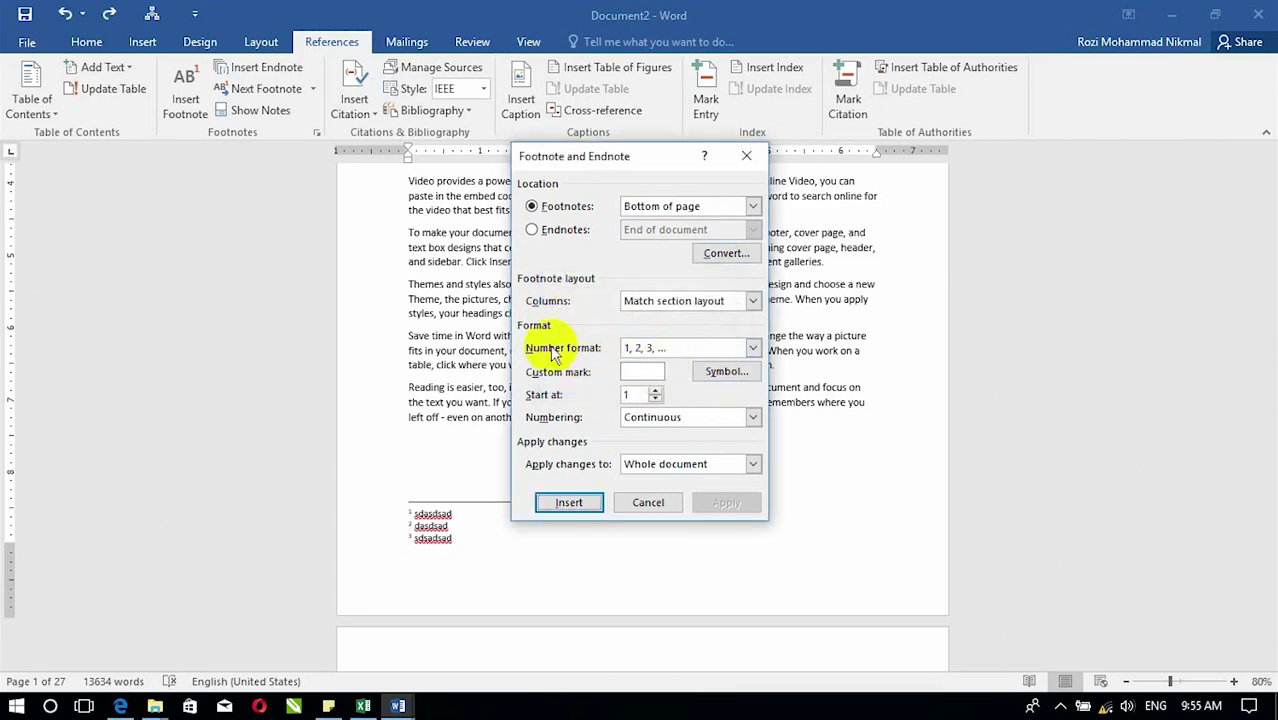
Use 1, 2, 3 footnote numbering with no custom mark, starting at 5, and apply
{"action": "left_click", "coordinate": [690, 353]}
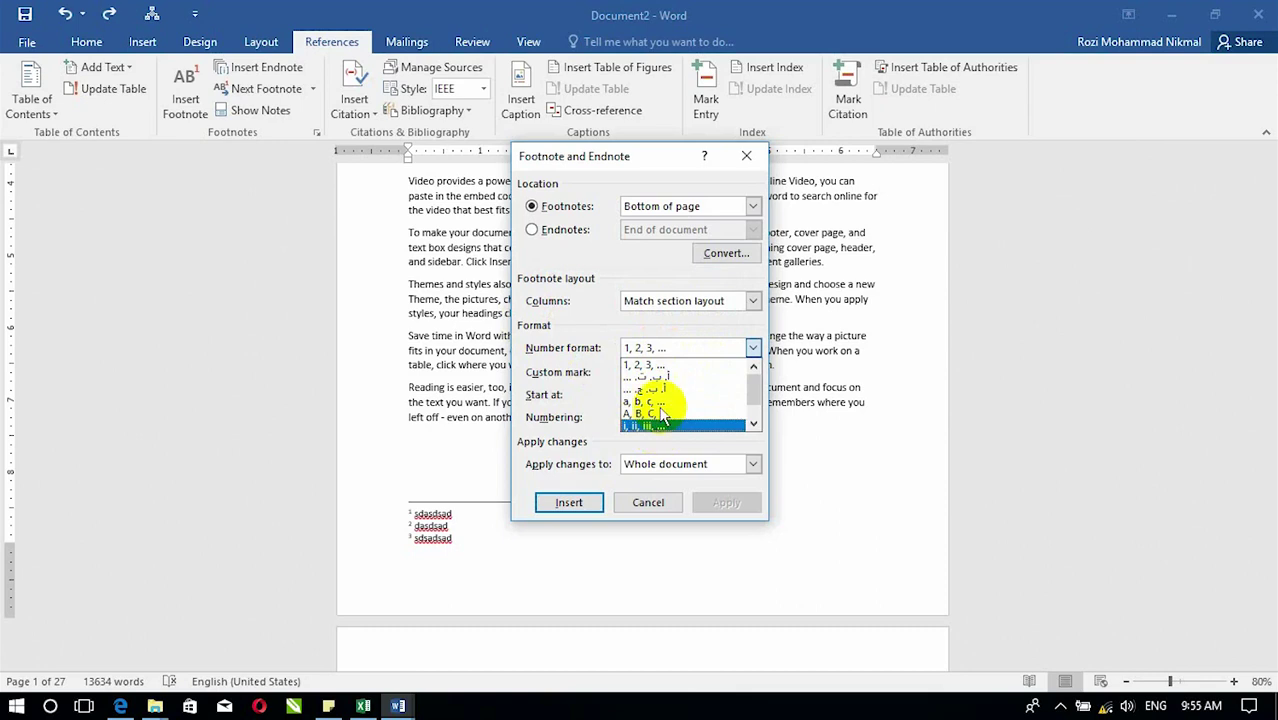
{"action": "left_click", "coordinate": [658, 366]}
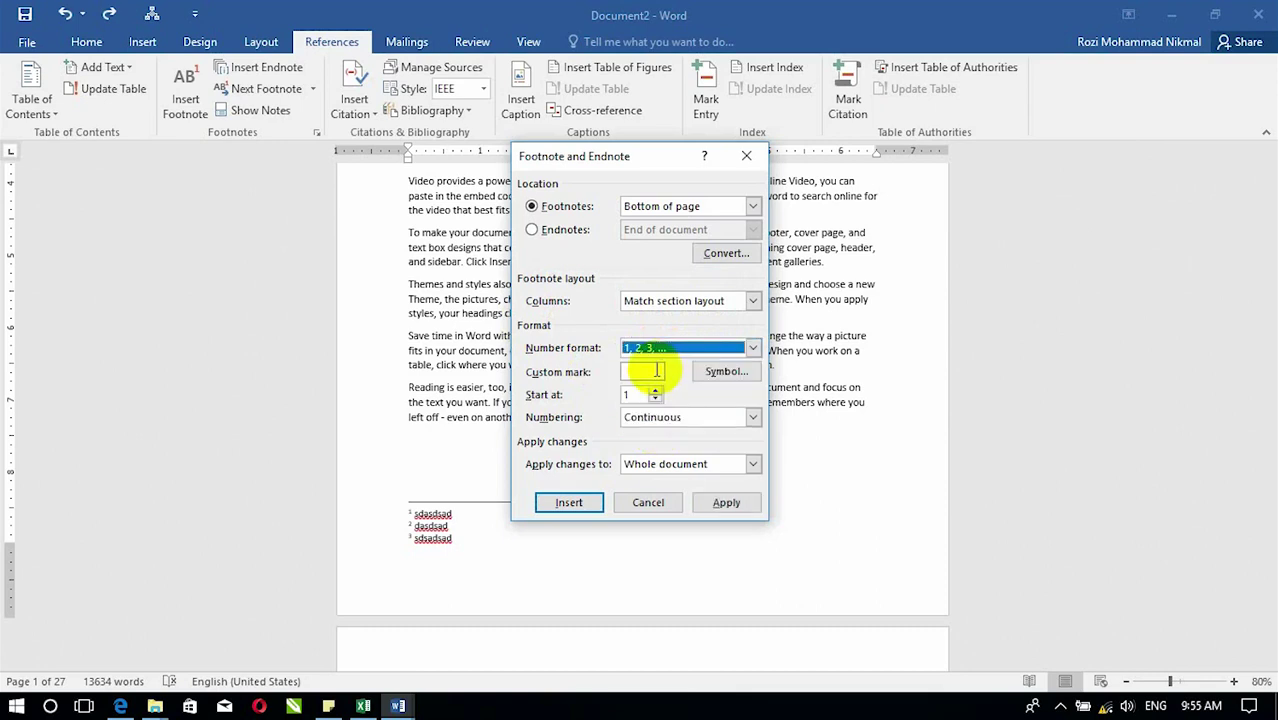
{"action": "left_click", "coordinate": [652, 371]}
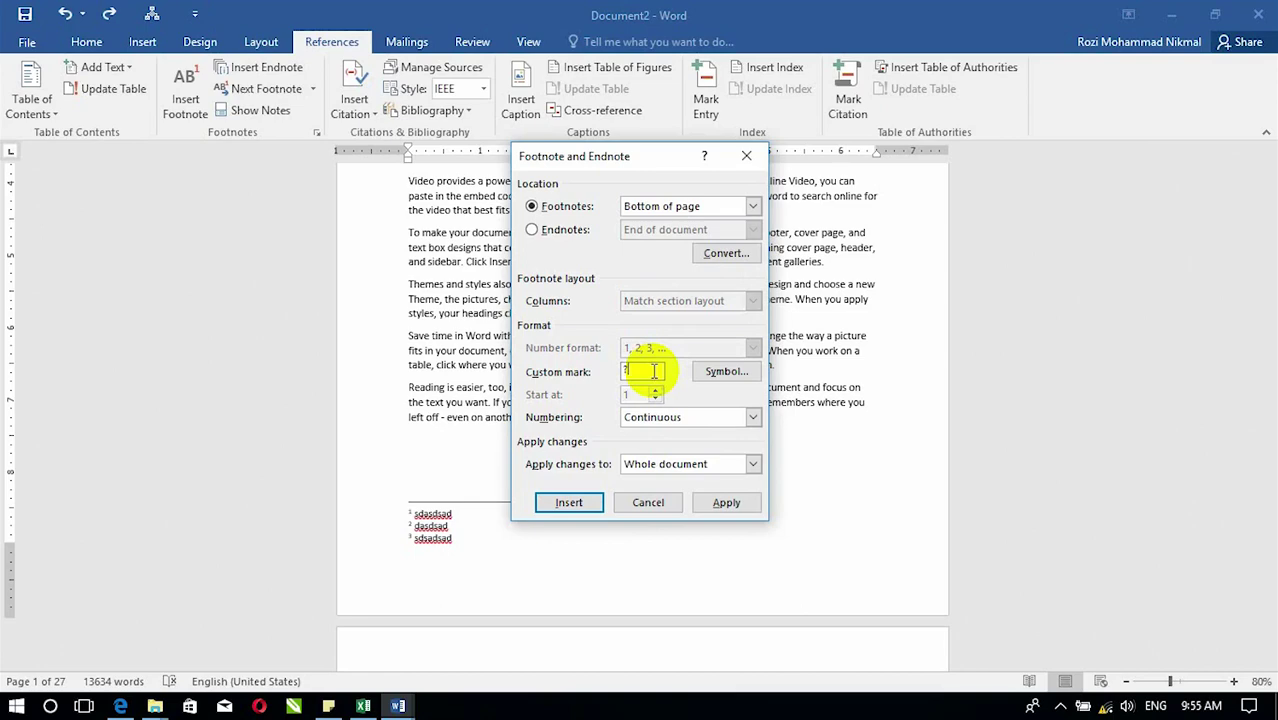
{"action": "key", "text": "BackSpace"}
{"action": "left_click", "coordinate": [748, 375]}
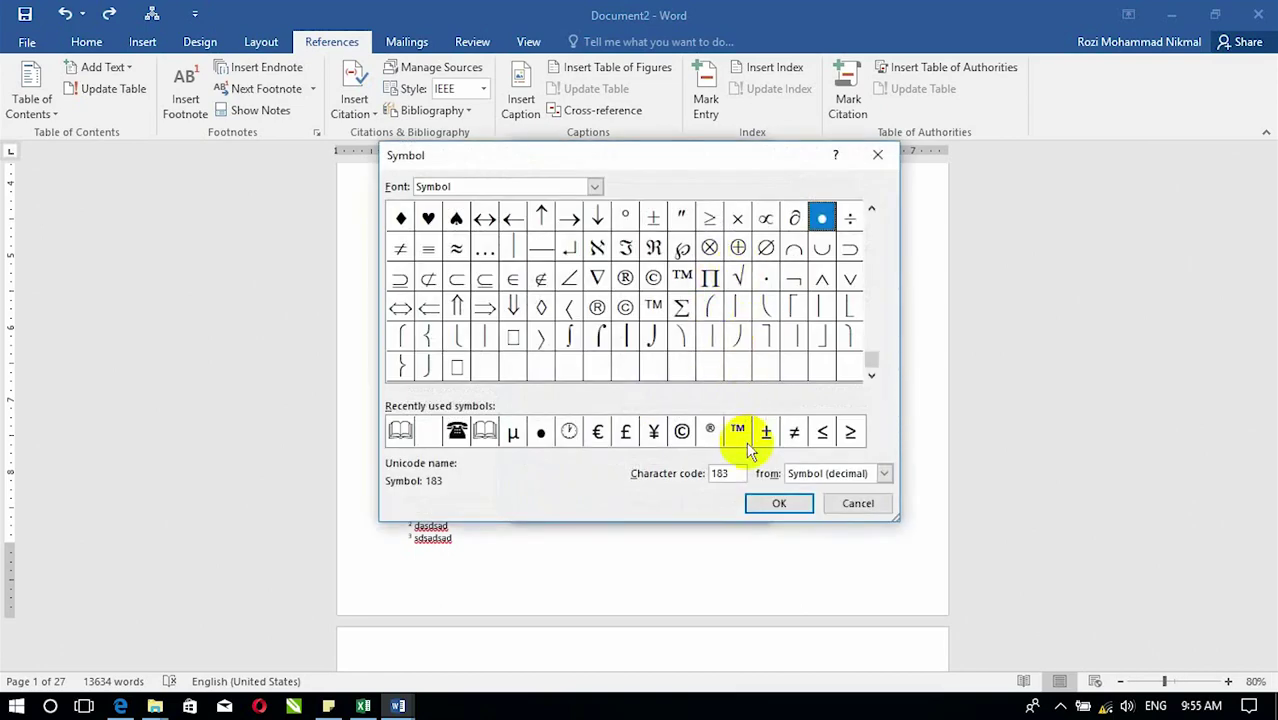
{"action": "left_click", "coordinate": [860, 503]}
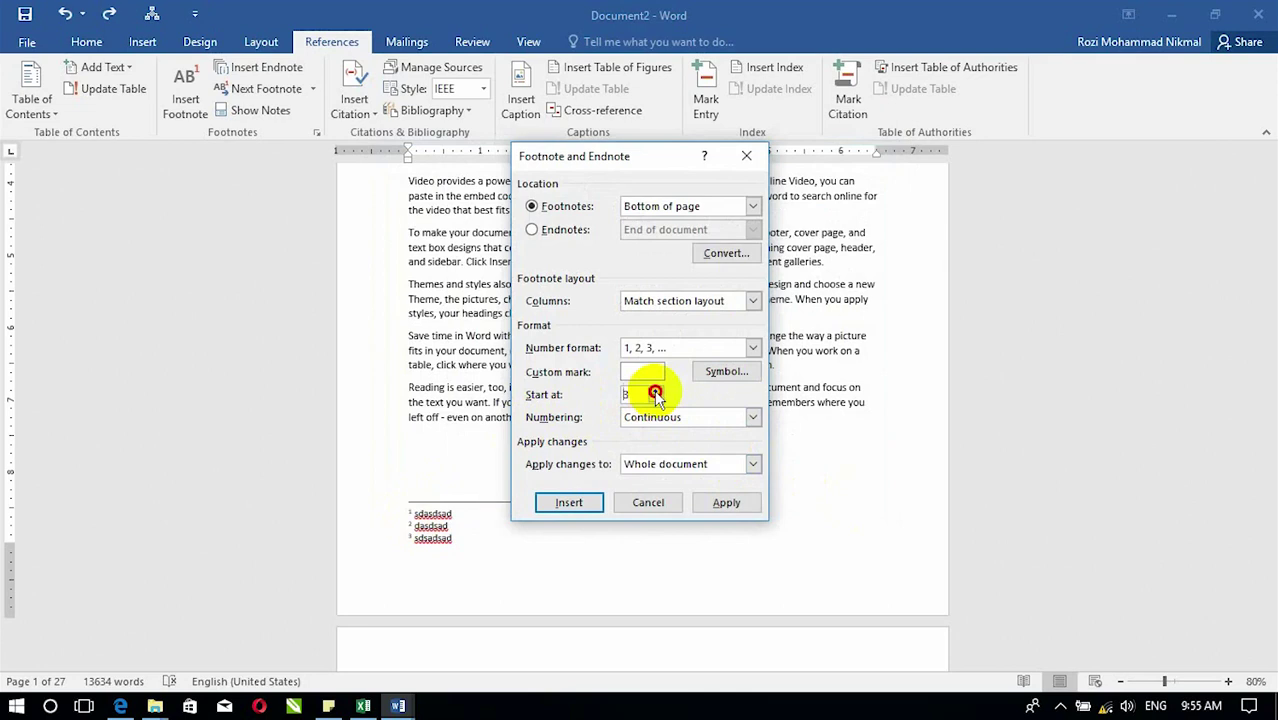
{"action": "left_click", "coordinate": [726, 502]}
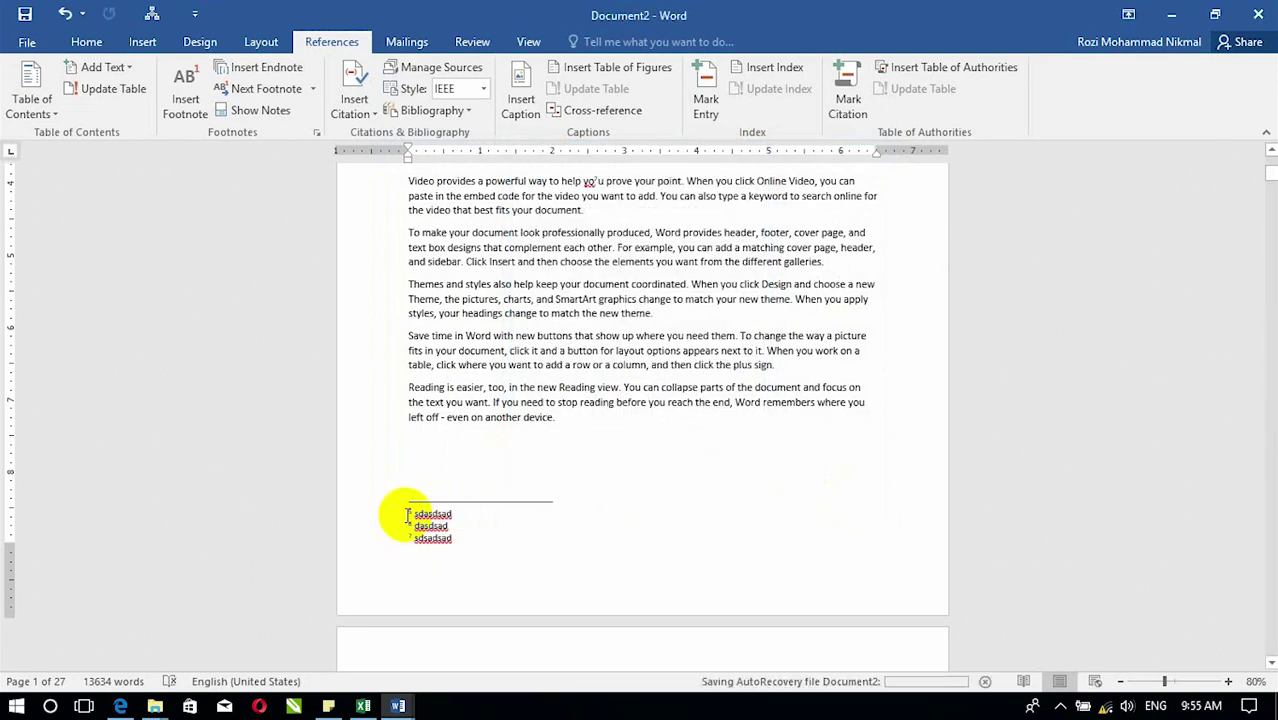
Zoom to 236% and lower the footnote starting number from 5 to 4
{"action": "left_click_drag", "start_coordinate": [1170, 681], "coordinate": [1190, 681]}
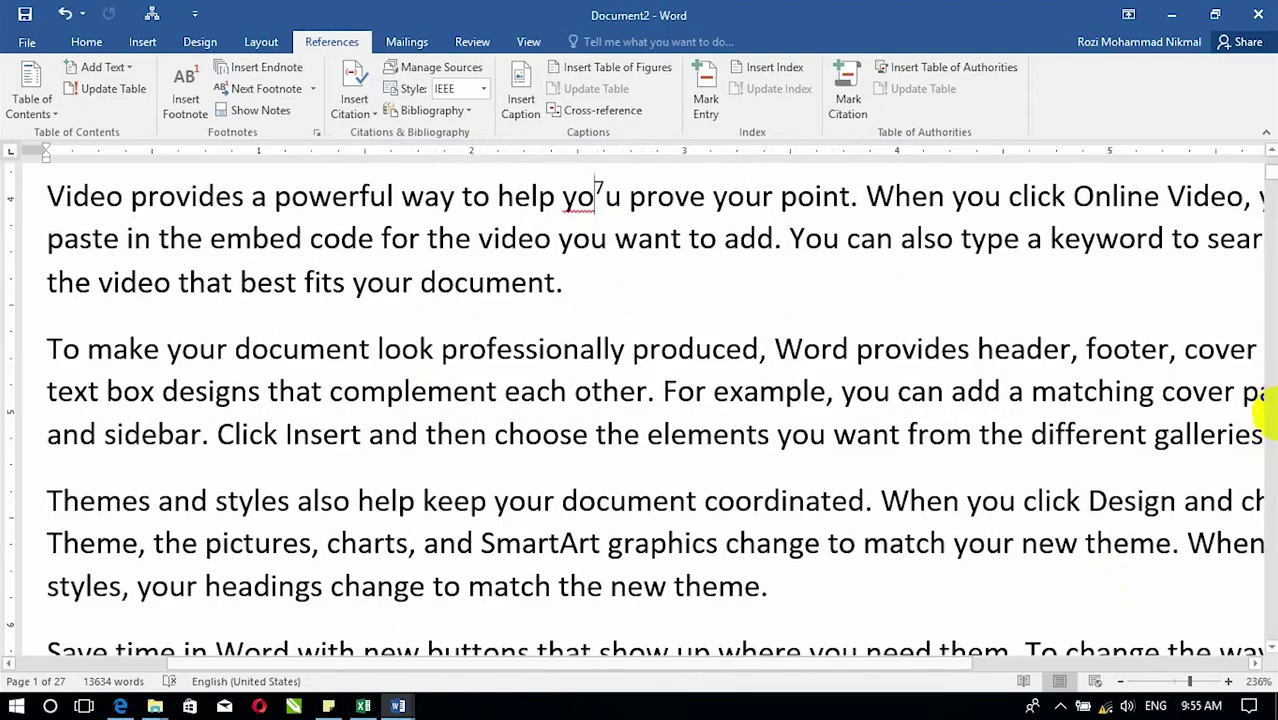
{"action": "scroll", "coordinate": [1262, 408], "scroll_direction": "down", "scroll_amount": 5}
{"action": "scroll", "coordinate": [1264, 408], "scroll_direction": "down", "scroll_amount": 5}
{"action": "scroll", "coordinate": [1230, 390], "scroll_direction": "down", "scroll_amount": 2}
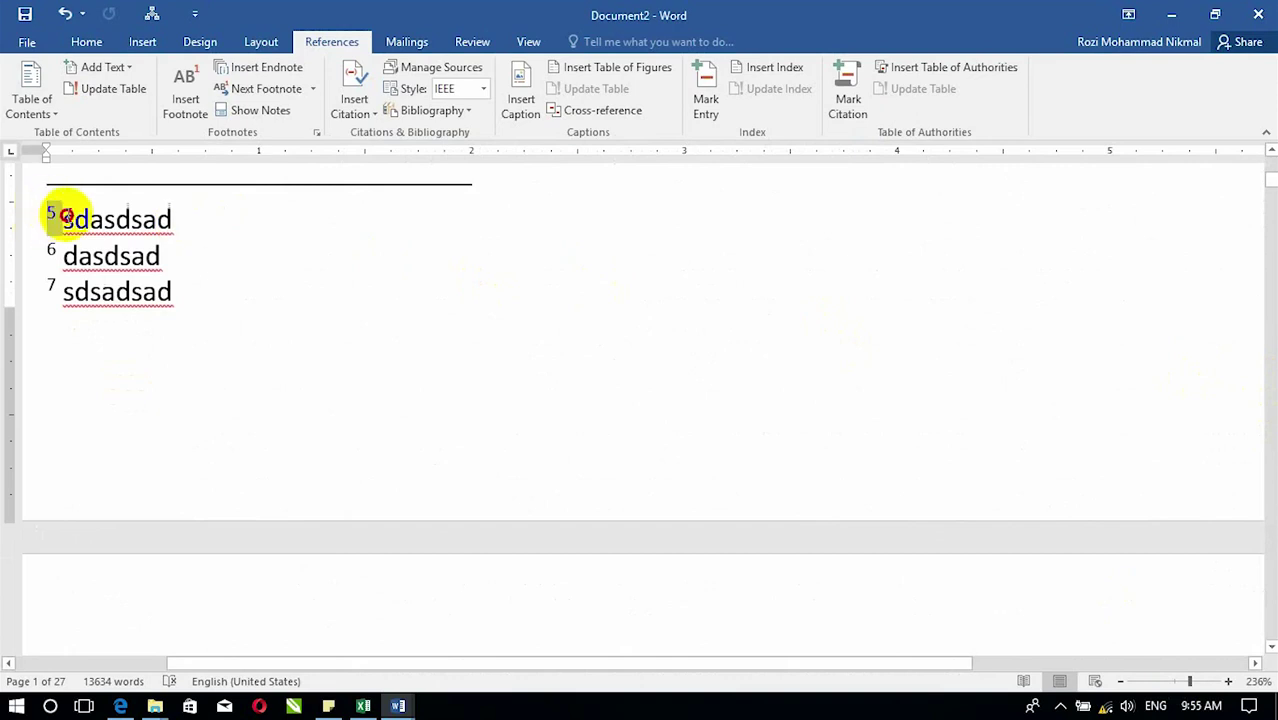
{"action": "left_click_drag", "start_coordinate": [45, 215], "coordinate": [58, 215]}
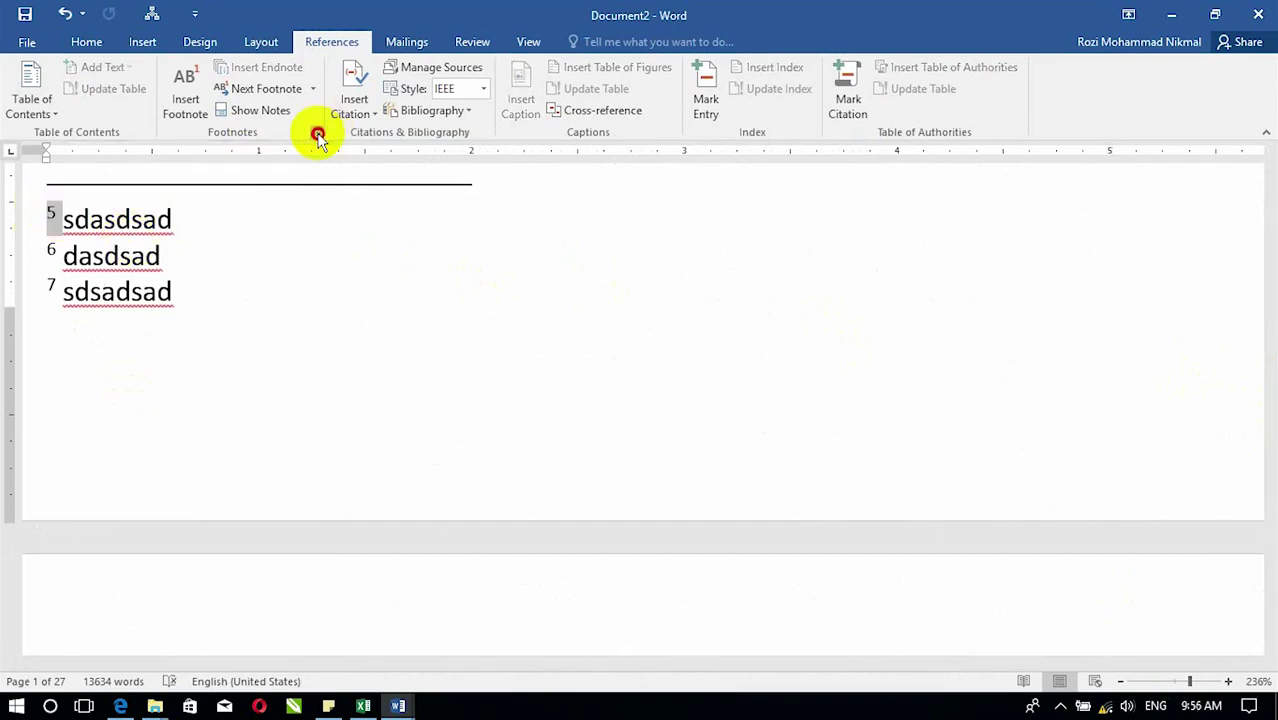
{"action": "left_click", "coordinate": [316, 133]}
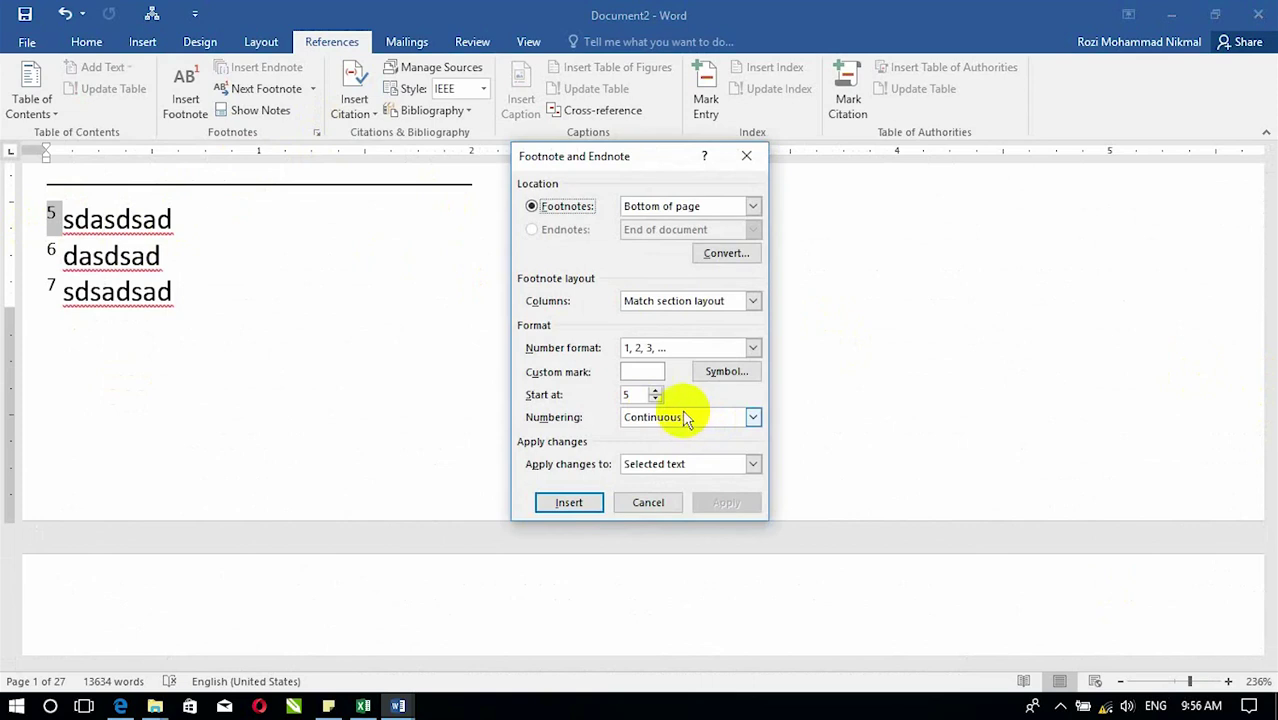
{"action": "left_click", "coordinate": [656, 399]}
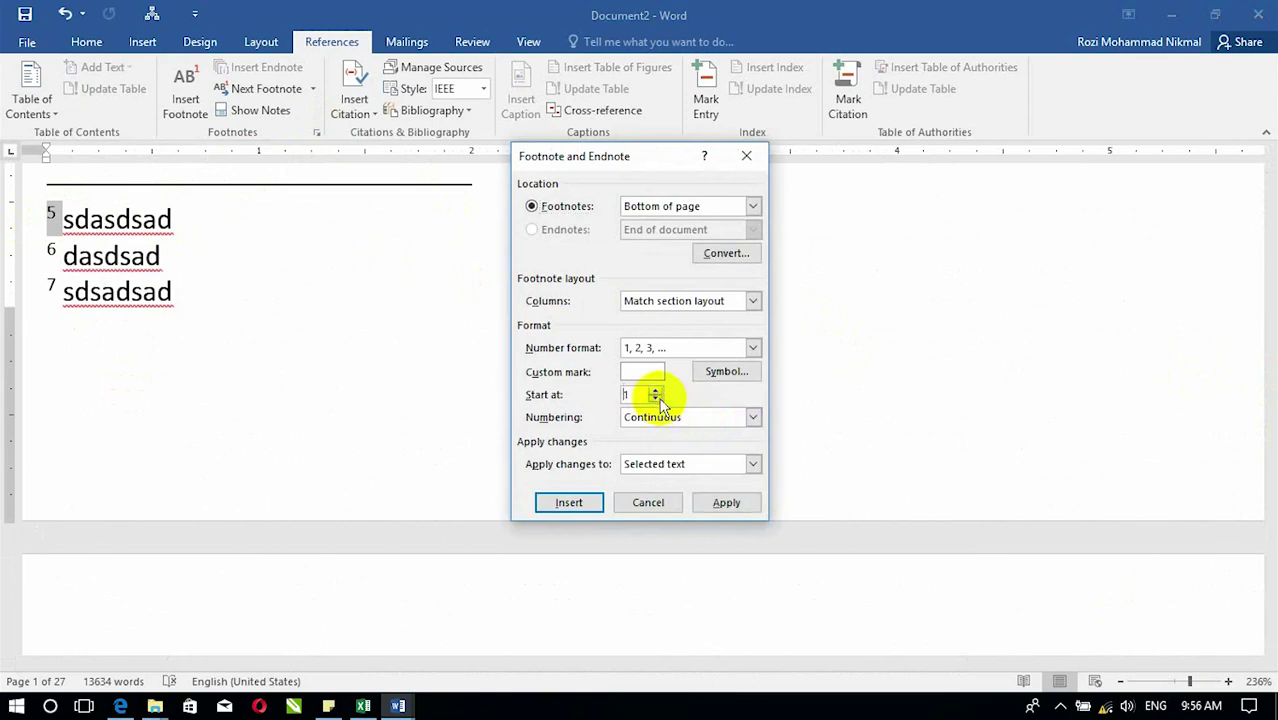
{"action": "left_click", "coordinate": [733, 503]}
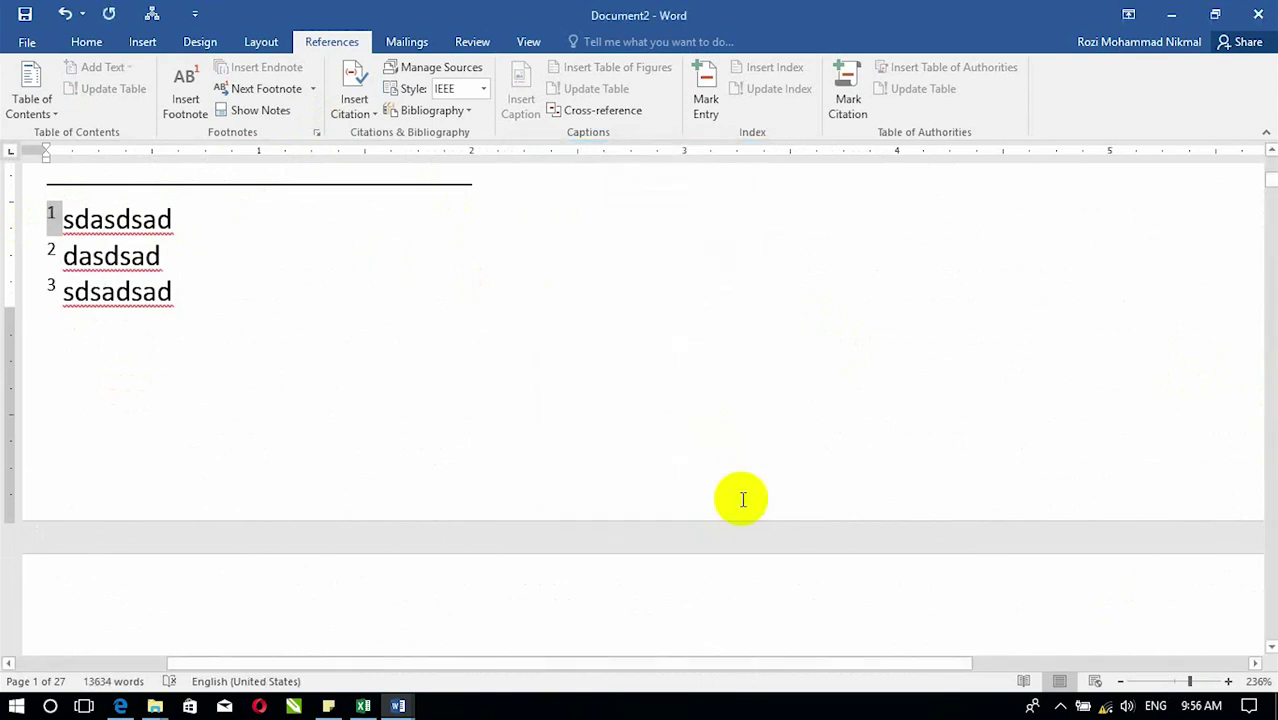
Review the footnote Numbering list without changes, then scroll to page 2's body text
{"action": "left_click", "coordinate": [208, 280]}
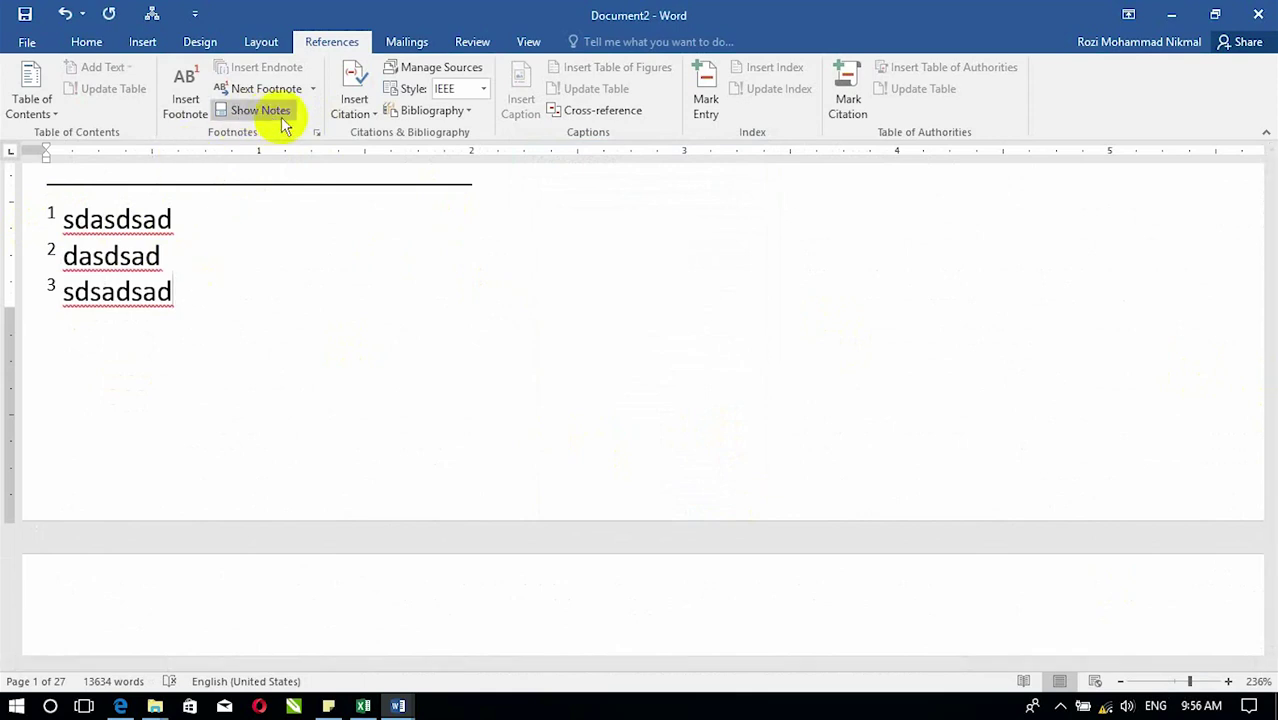
{"action": "left_click", "coordinate": [318, 136]}
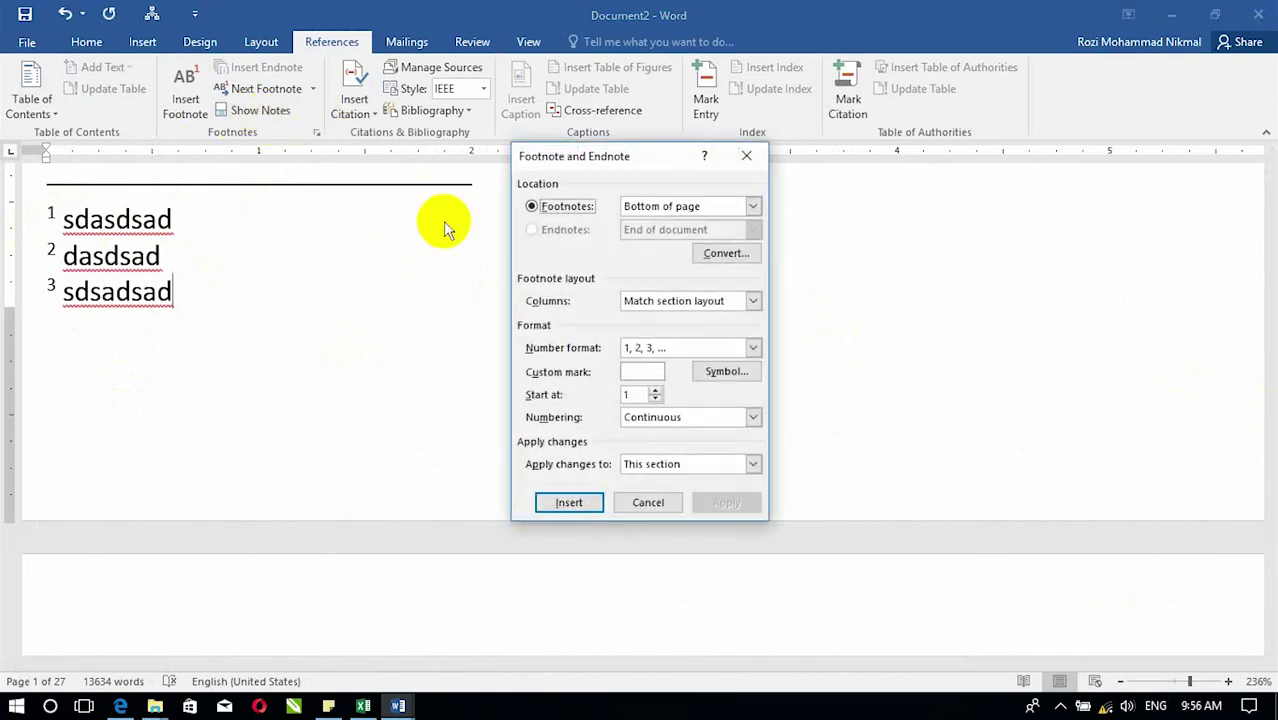
{"action": "left_click", "coordinate": [678, 418]}
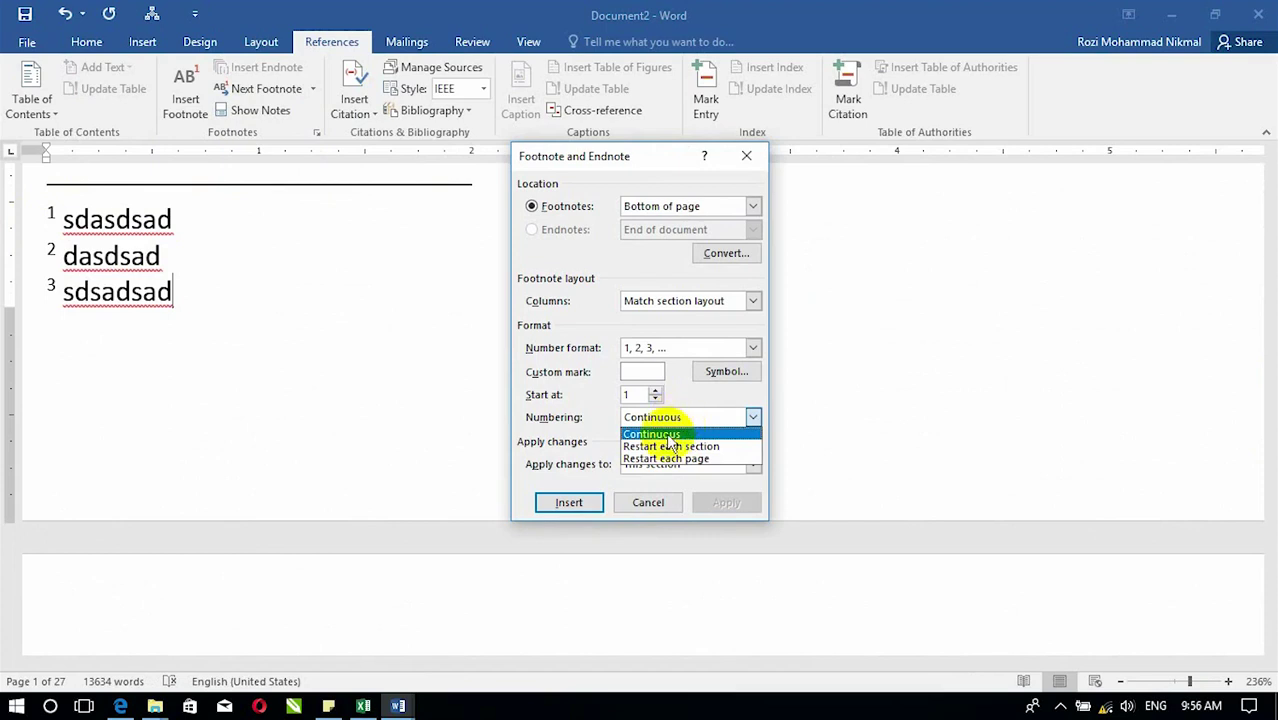
{"action": "left_click", "coordinate": [648, 502]}
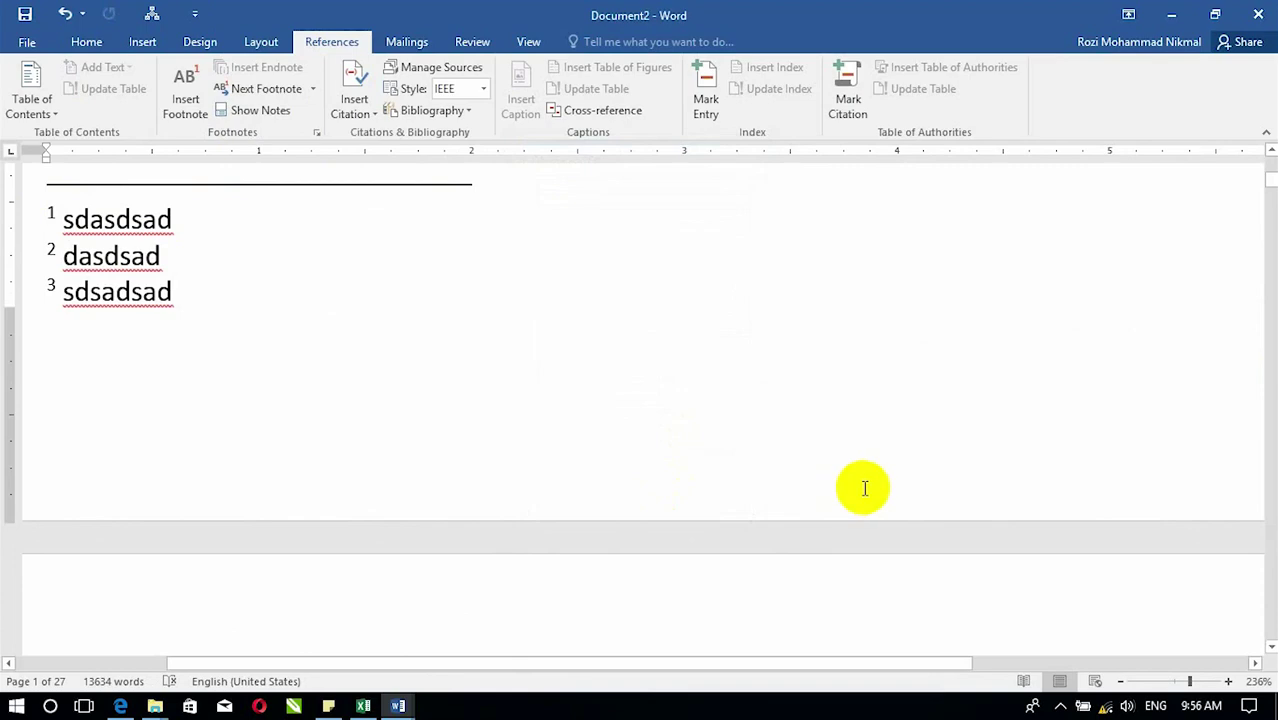
{"action": "left_click", "coordinate": [1272, 637]}
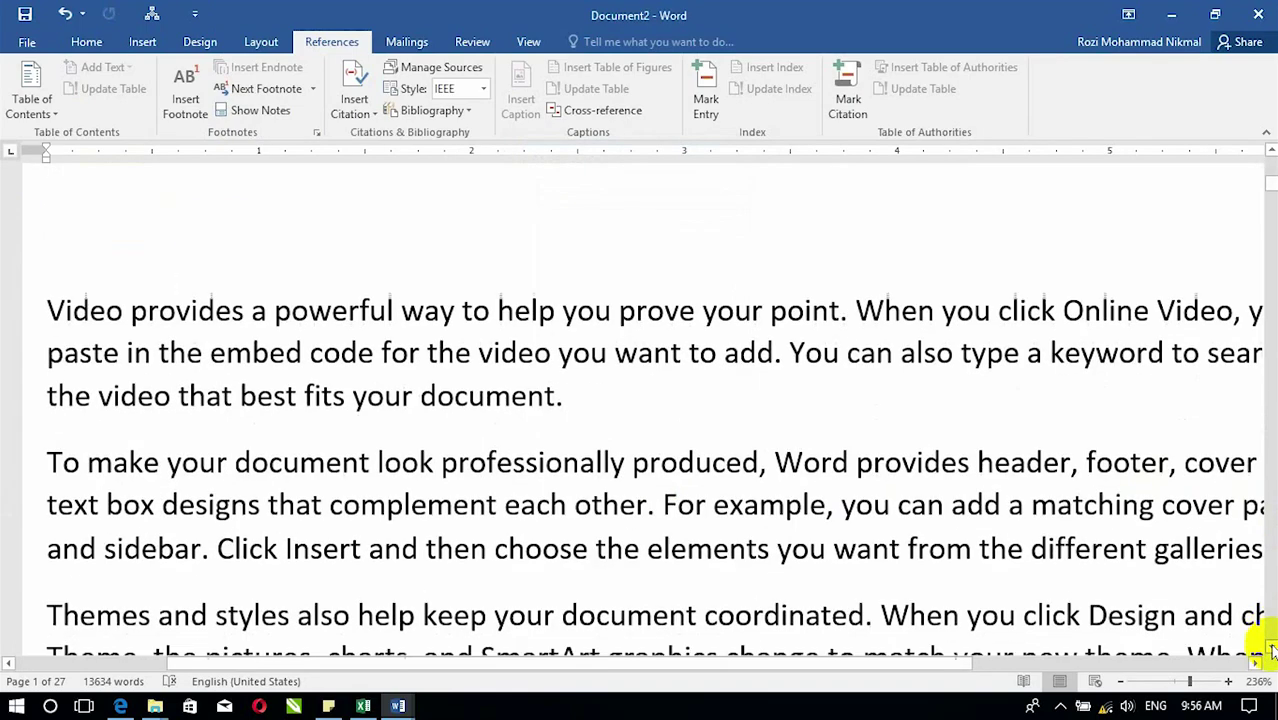
Add a footnote reading 'asdsad' at a spot in the first paragraph
{"action": "left_click", "coordinate": [545, 397]}
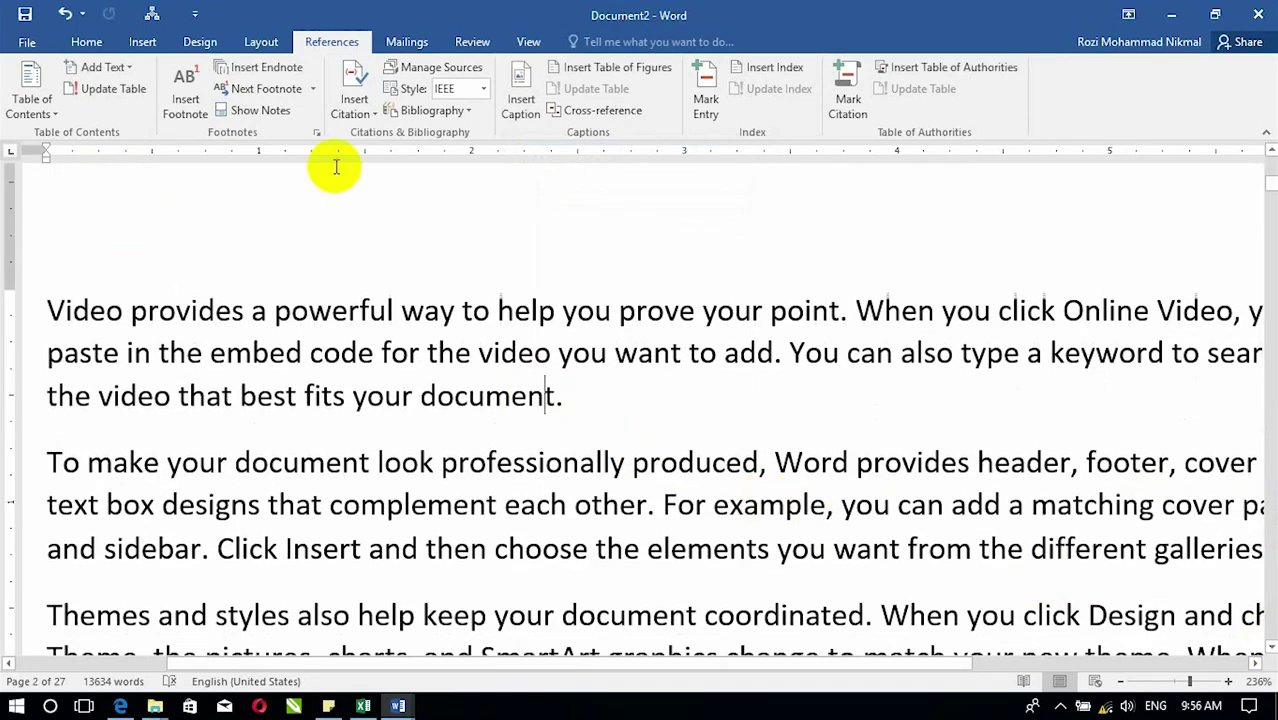
{"action": "left_click", "coordinate": [190, 98]}
{"action": "type", "text": "asdsad"}
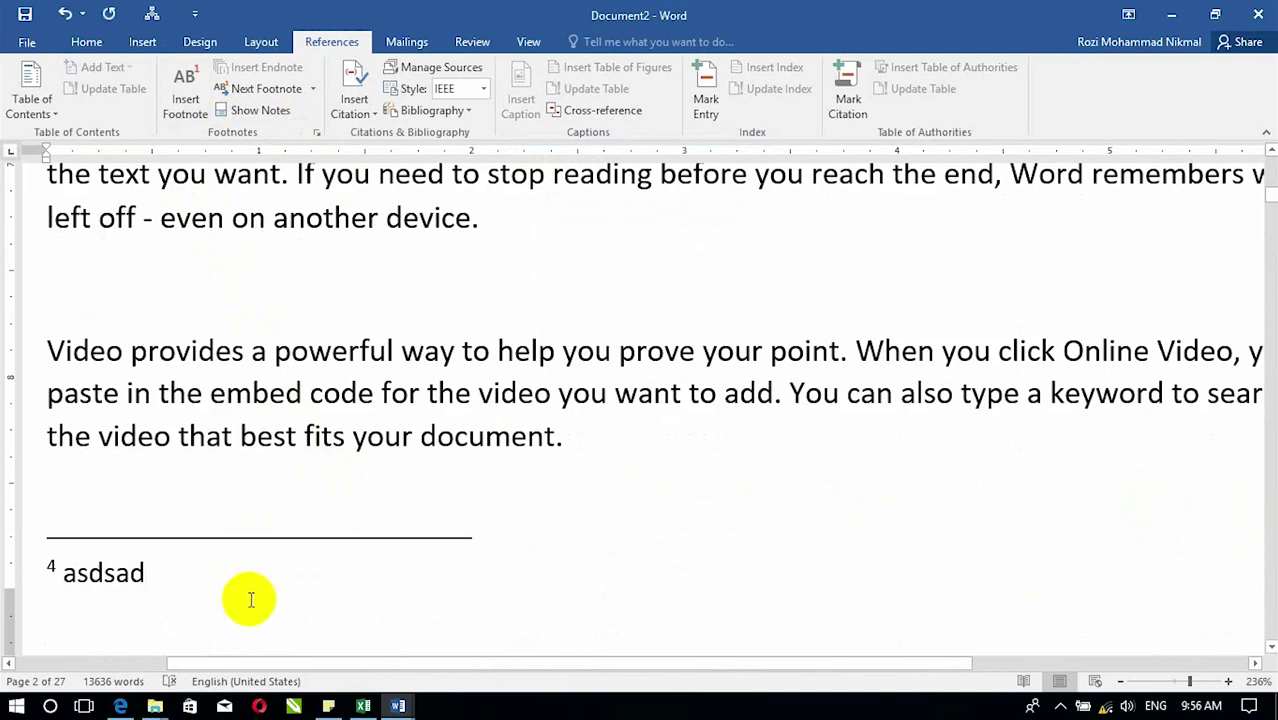
Set footnote numbering to Restart each page and apply it to the whole document
{"action": "left_click", "coordinate": [317, 137]}
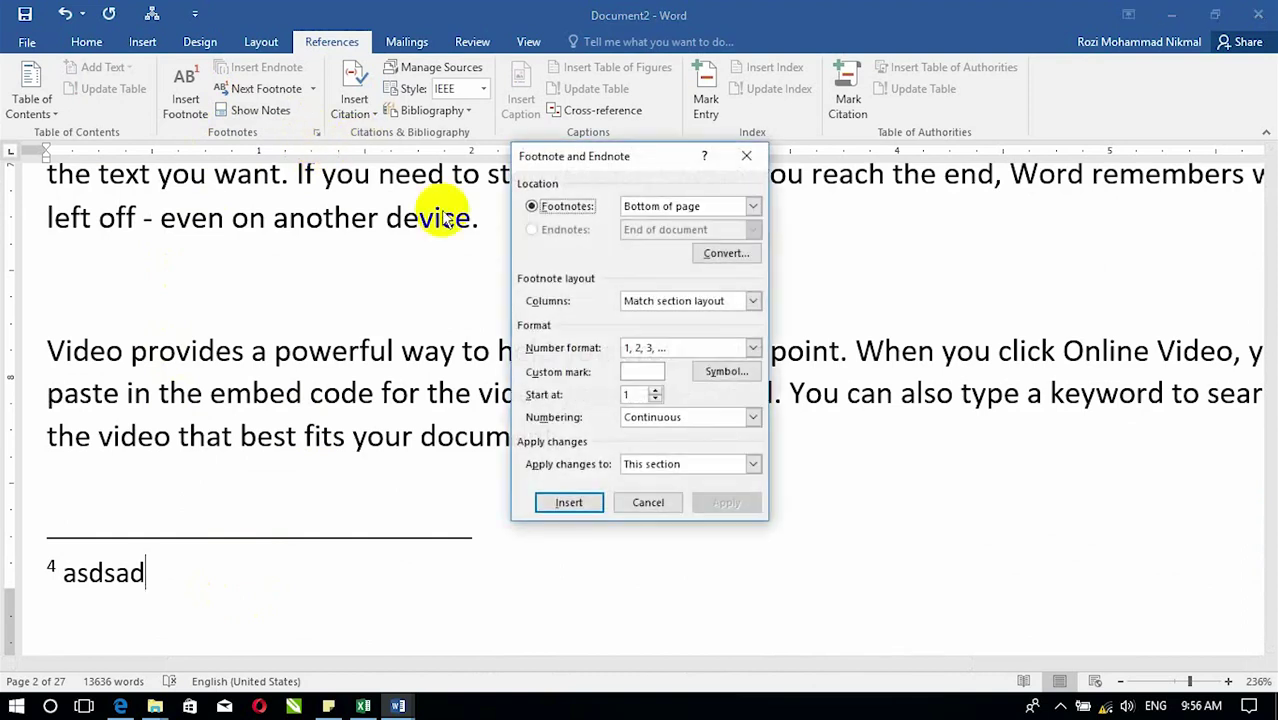
{"action": "left_click", "coordinate": [660, 417]}
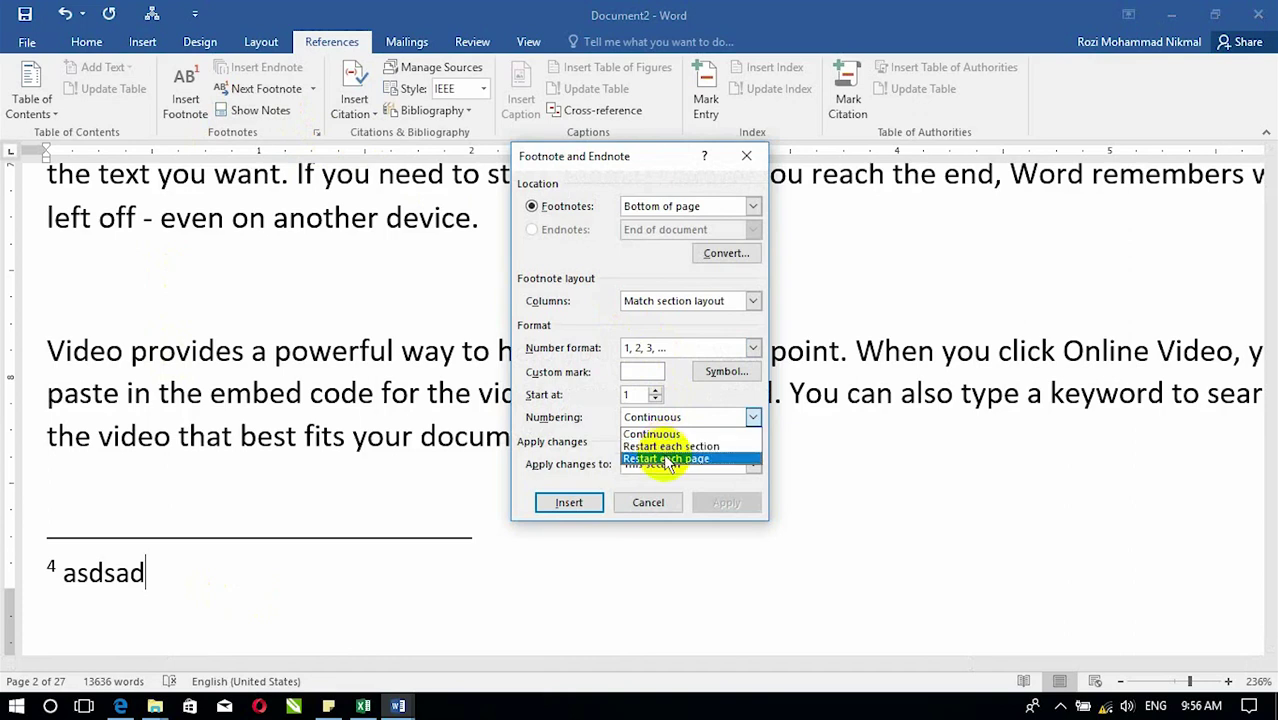
{"action": "left_click", "coordinate": [667, 459]}
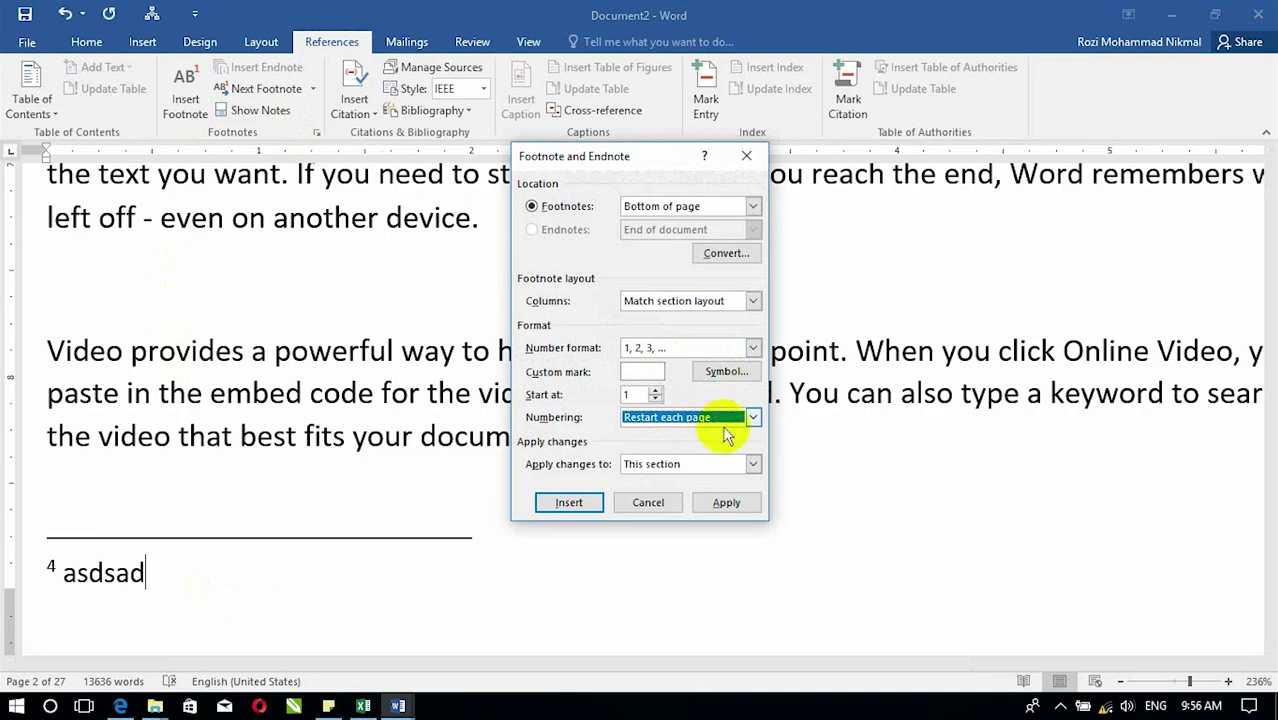
{"action": "left_click", "coordinate": [740, 470]}
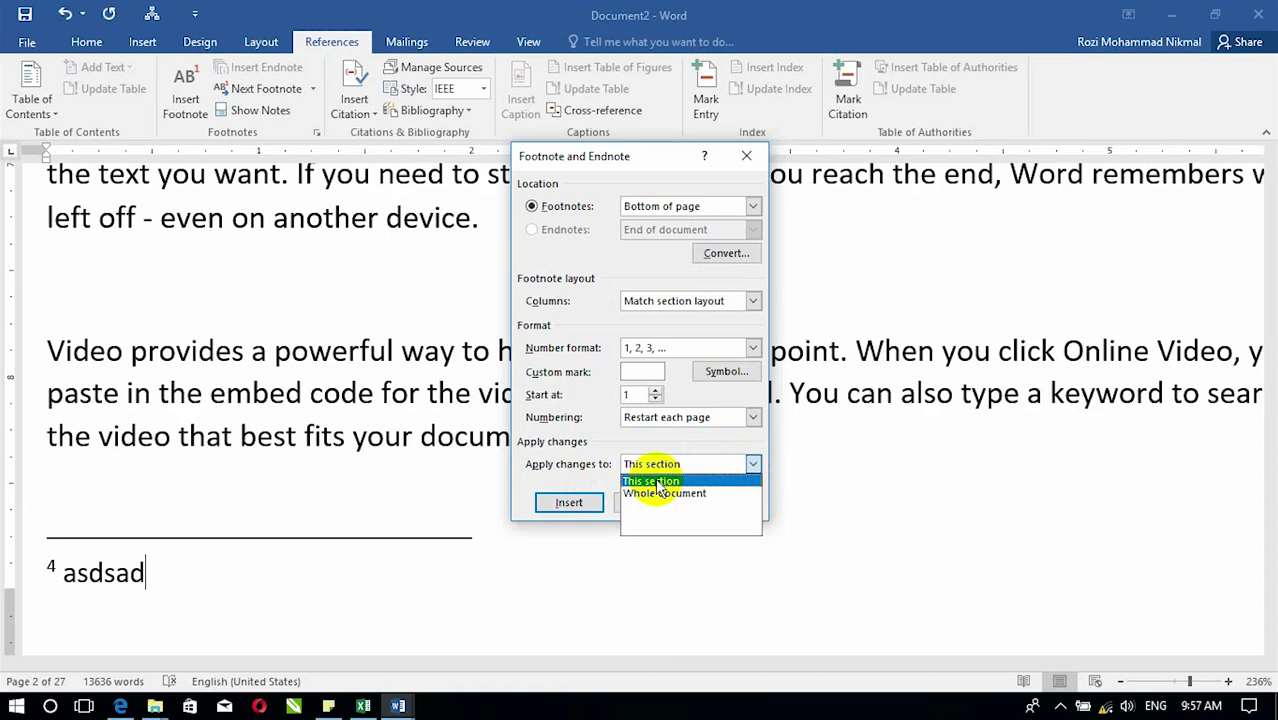
{"action": "left_click", "coordinate": [657, 486]}
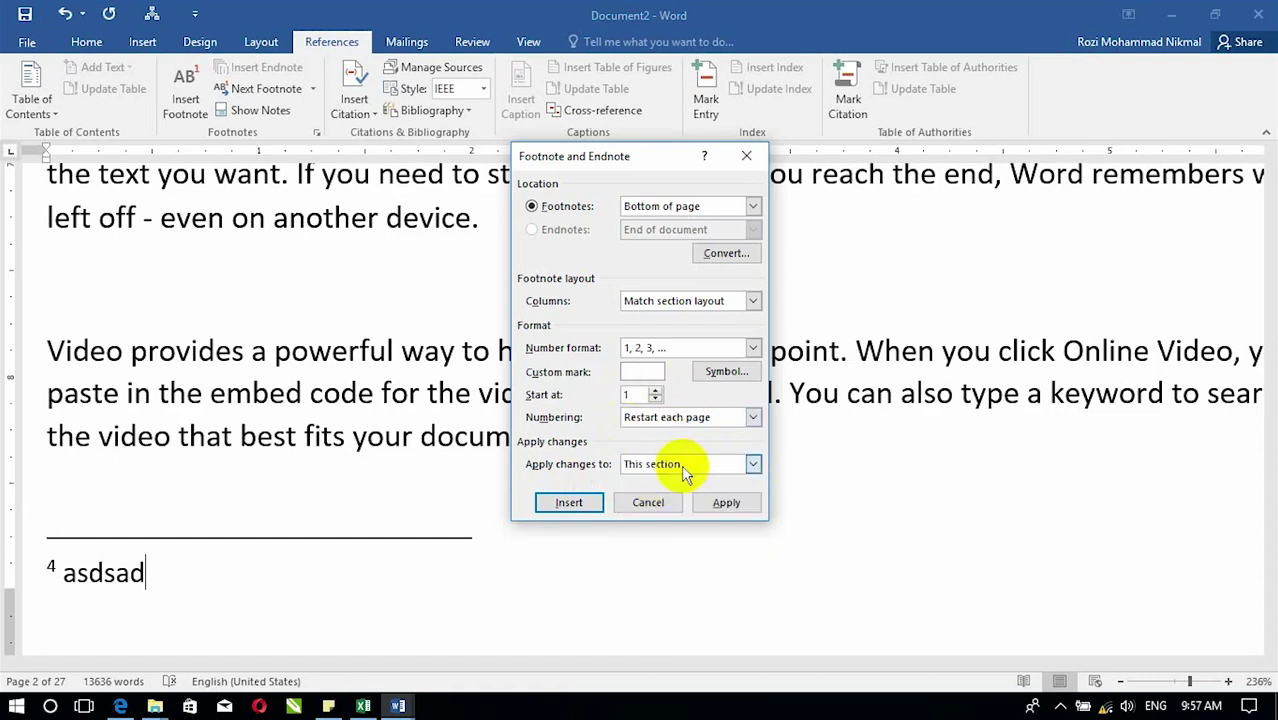
{"action": "left_click", "coordinate": [665, 466]}
{"action": "left_click", "coordinate": [676, 494]}
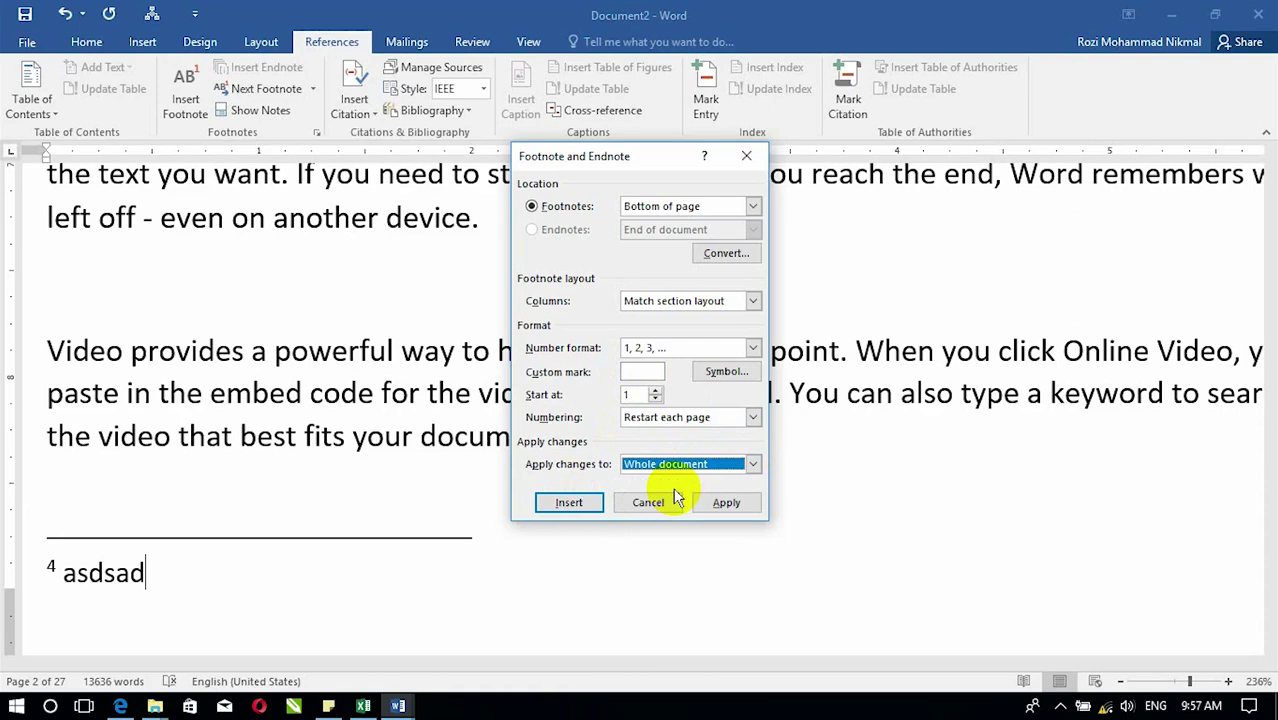
{"action": "left_click", "coordinate": [727, 503]}
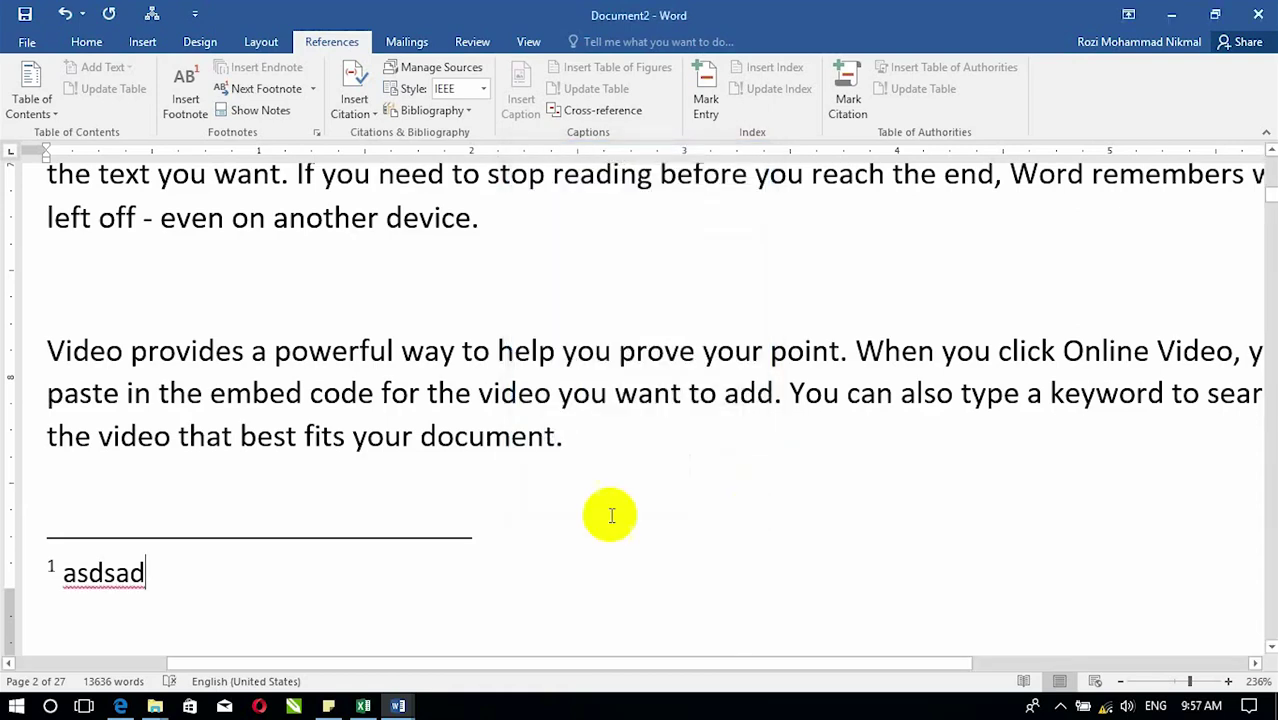
Add footnotes 'asdadsad' inside 'another' and two 'asdsad' footnotes after 'document'
{"action": "left_click", "coordinate": [368, 345]}
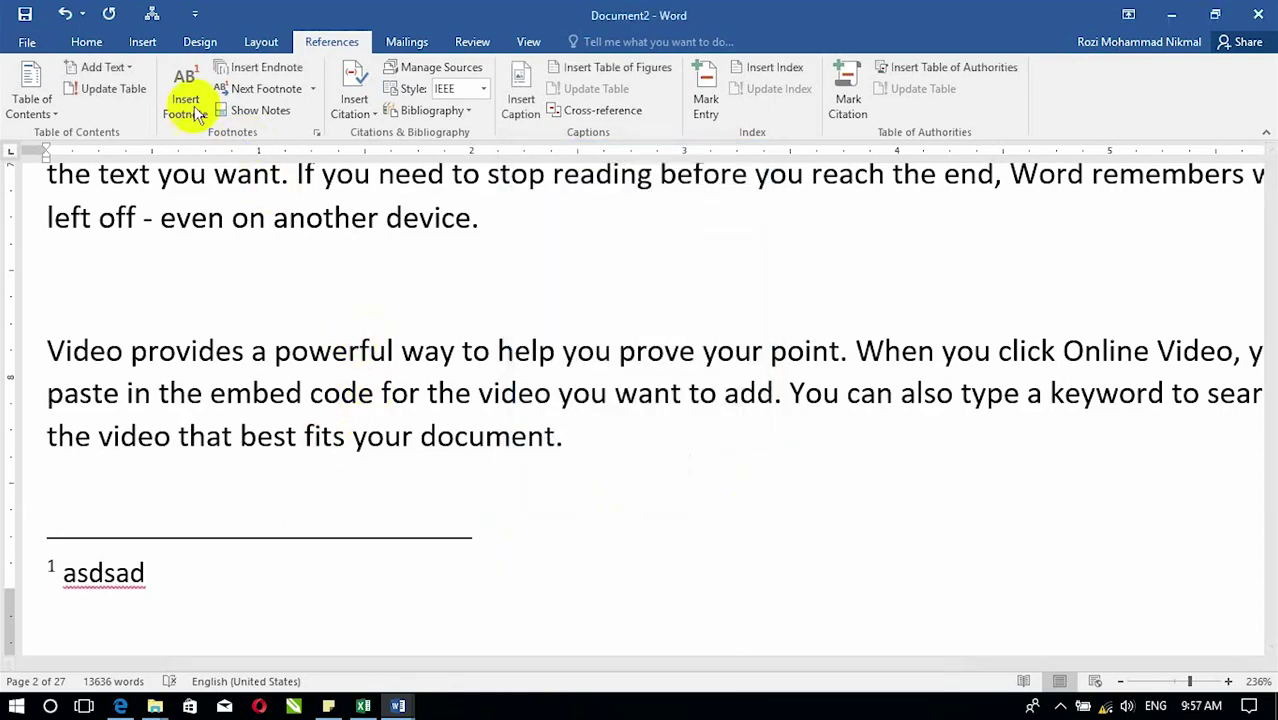
{"action": "left_click", "coordinate": [190, 105]}
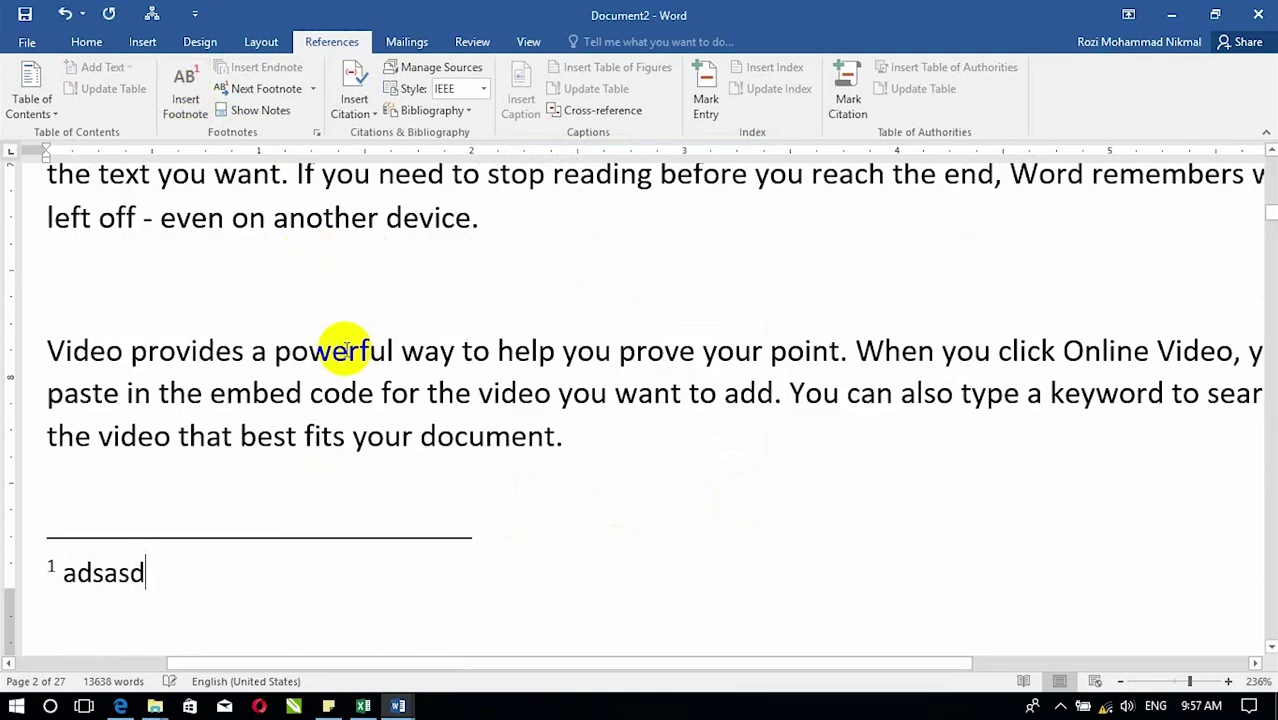
{"action": "left_click", "coordinate": [350, 216]}
{"action": "left_click", "coordinate": [190, 105]}
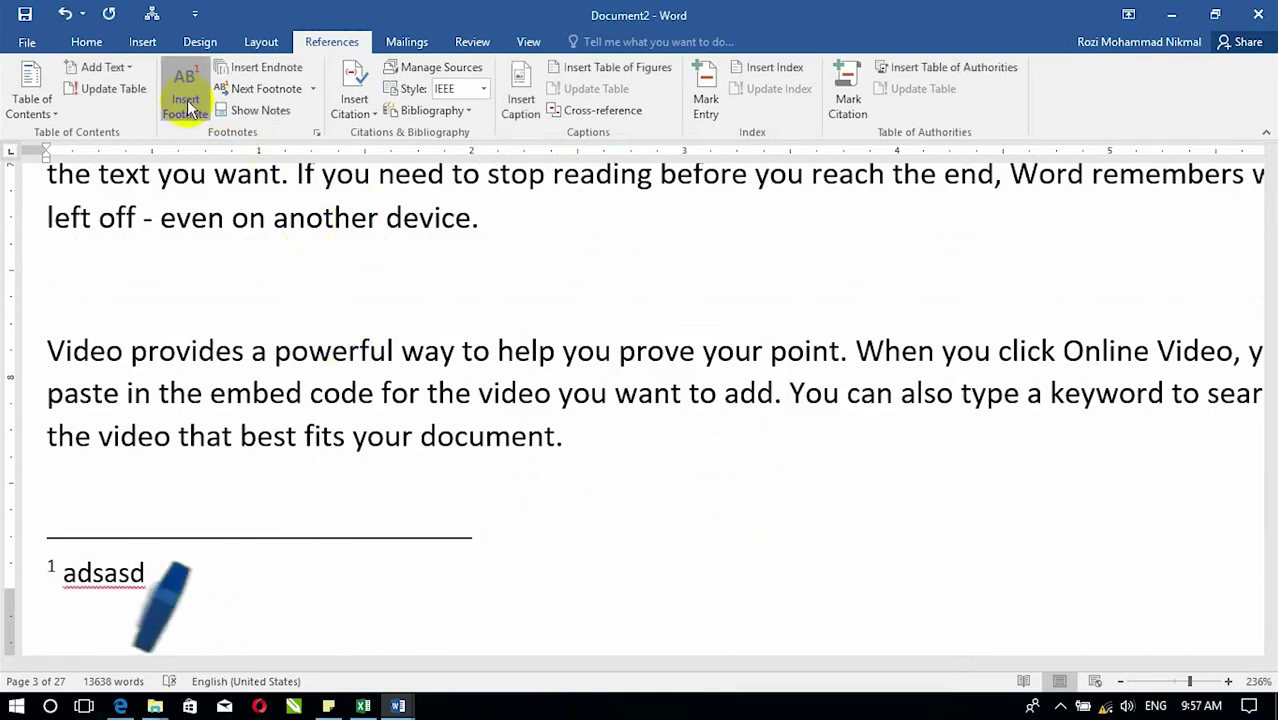
{"action": "type", "text": "asdadsad"}
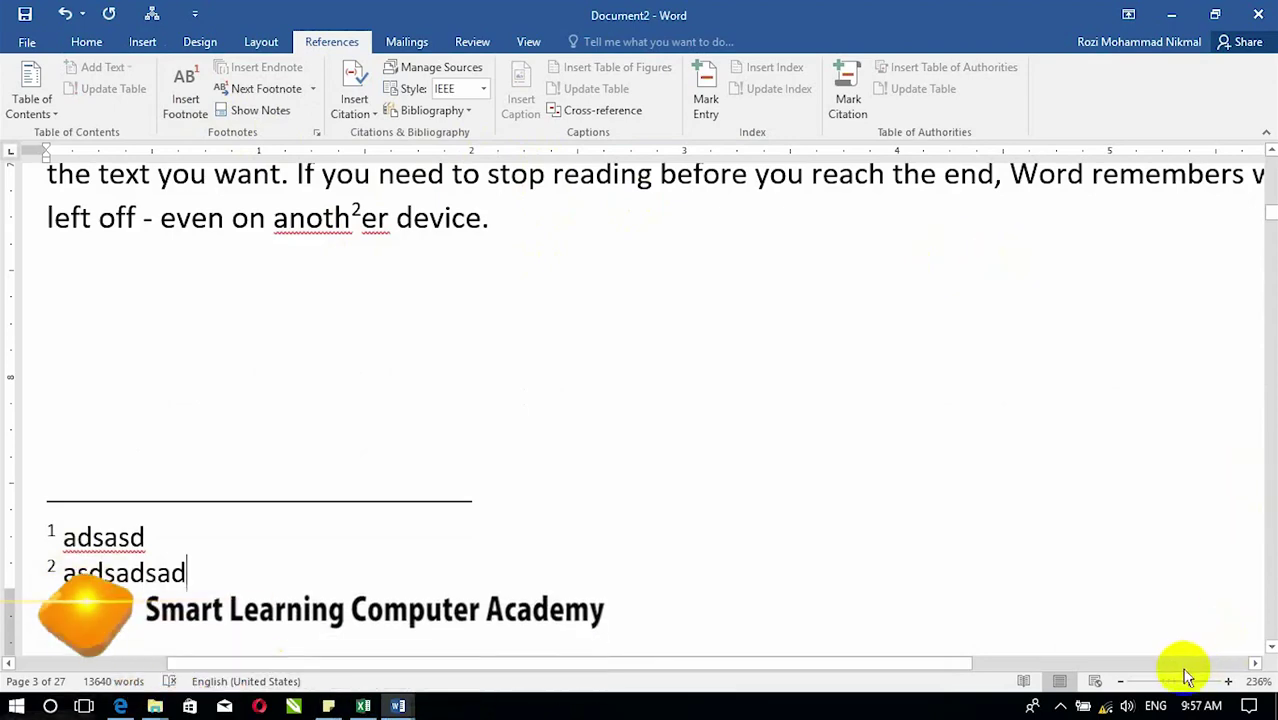
{"action": "left_click_drag", "start_coordinate": [1190, 681], "coordinate": [1178, 688]}
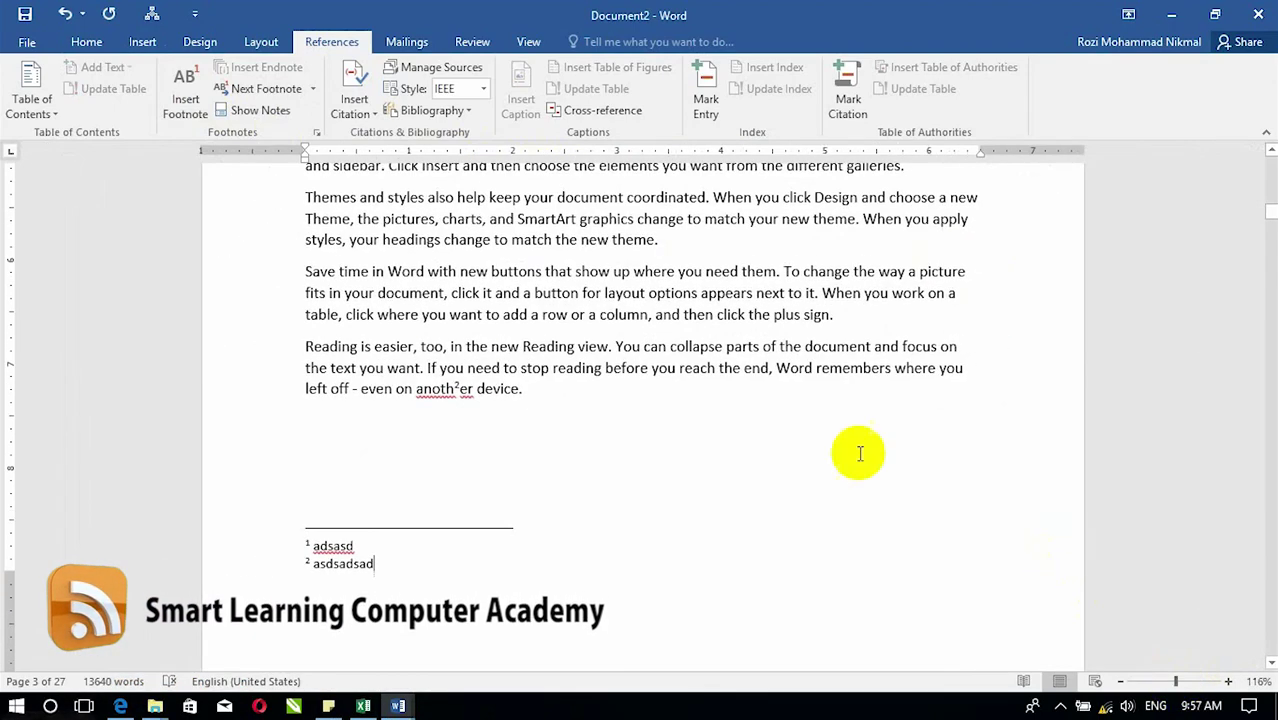
{"action": "scroll", "coordinate": [1270, 515], "scroll_direction": "up", "scroll_amount": 5}
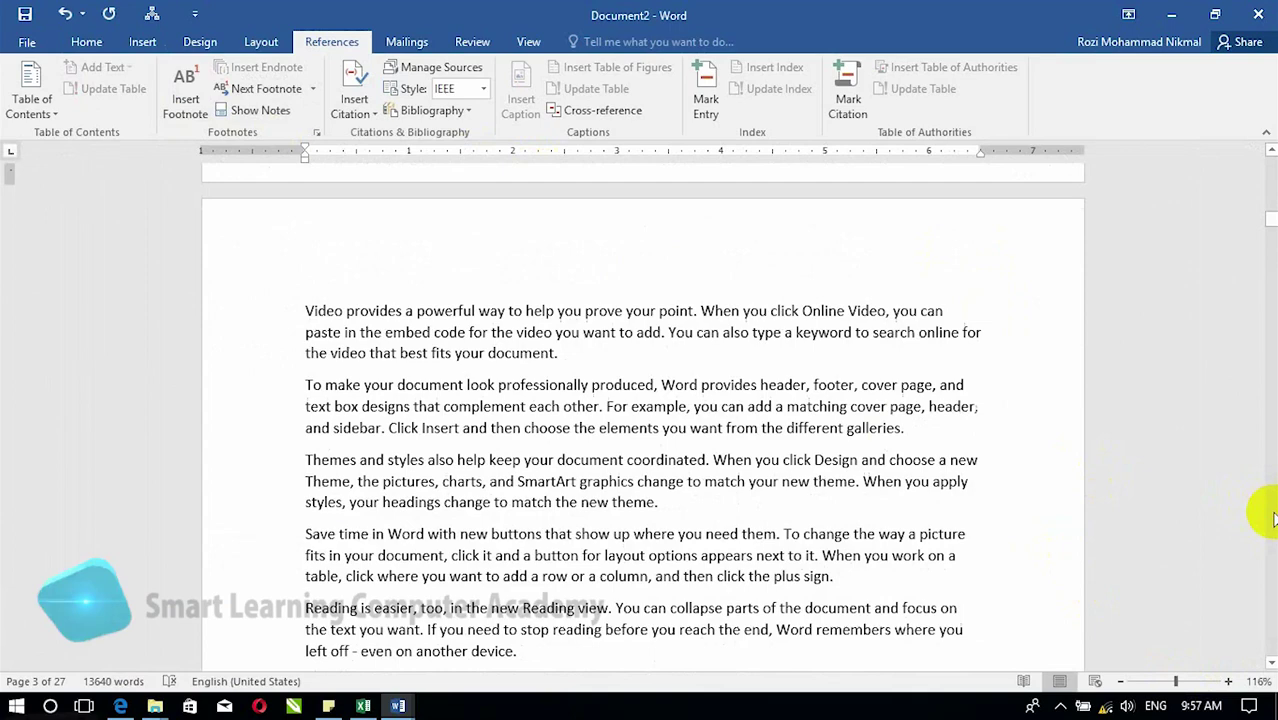
{"action": "left_click", "coordinate": [450, 288]}
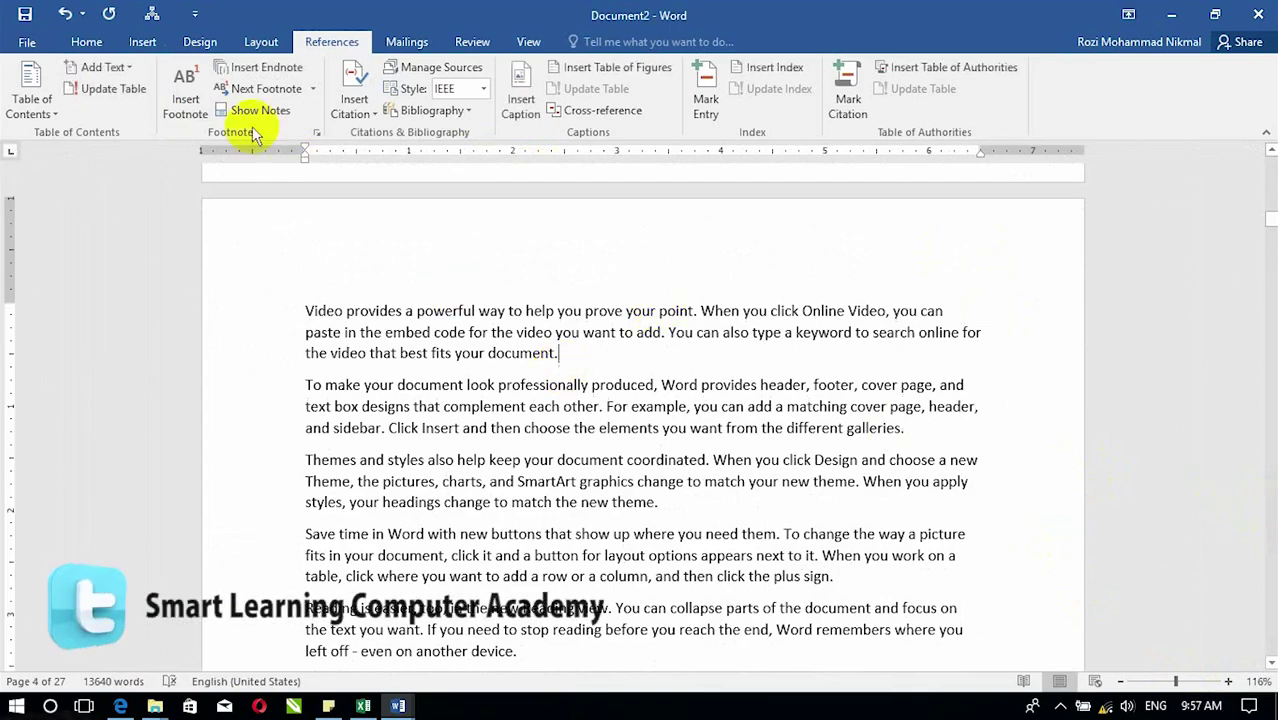
{"action": "left_click", "coordinate": [180, 88]}
{"action": "type", "text": "asdsad"}
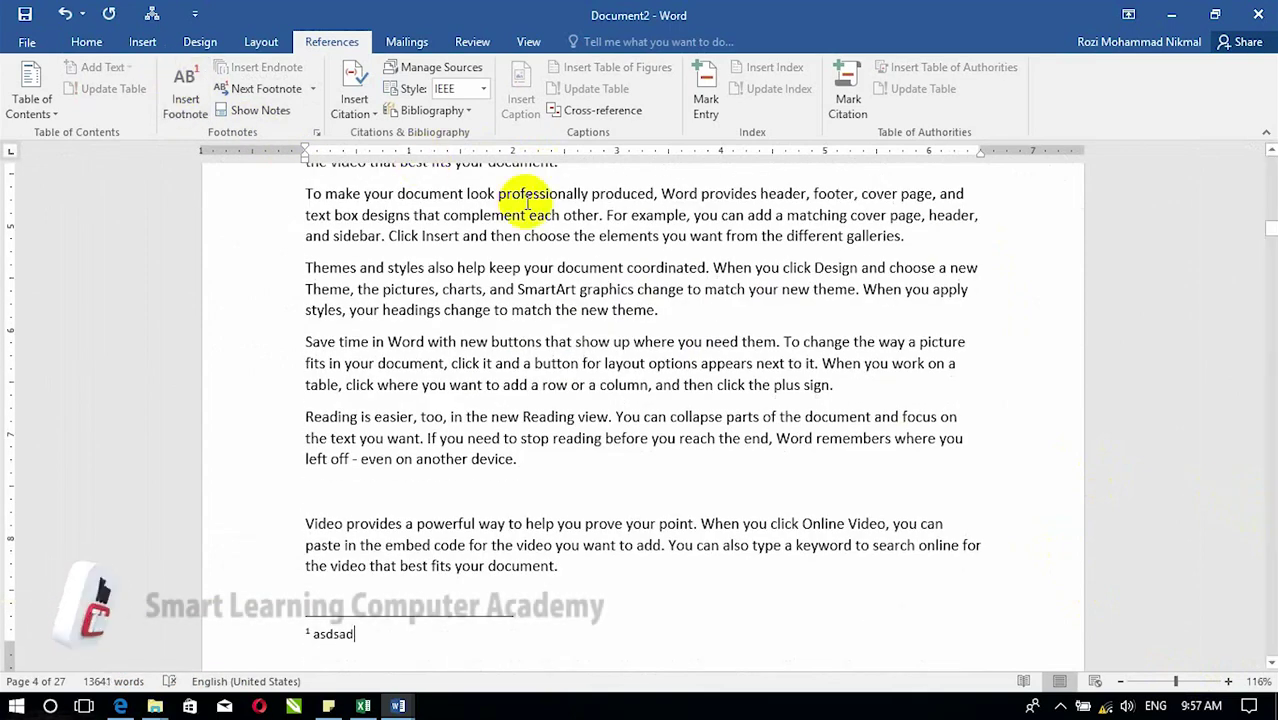
{"action": "left_click", "coordinate": [185, 95]}
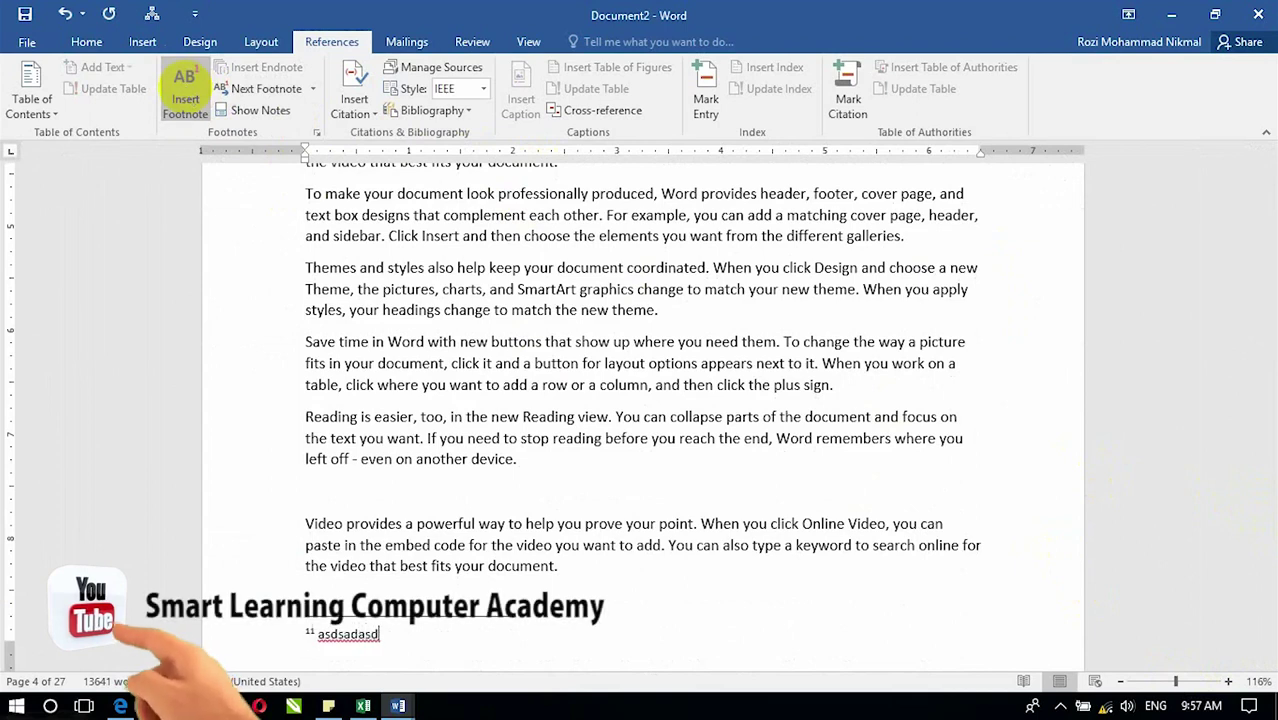
{"action": "type", "text": "asdsad"}
Add footnotes inside 'document', after 'buttons' ('dasd') and inside 'layout' ('asdsad')
{"action": "left_click", "coordinate": [440, 197]}
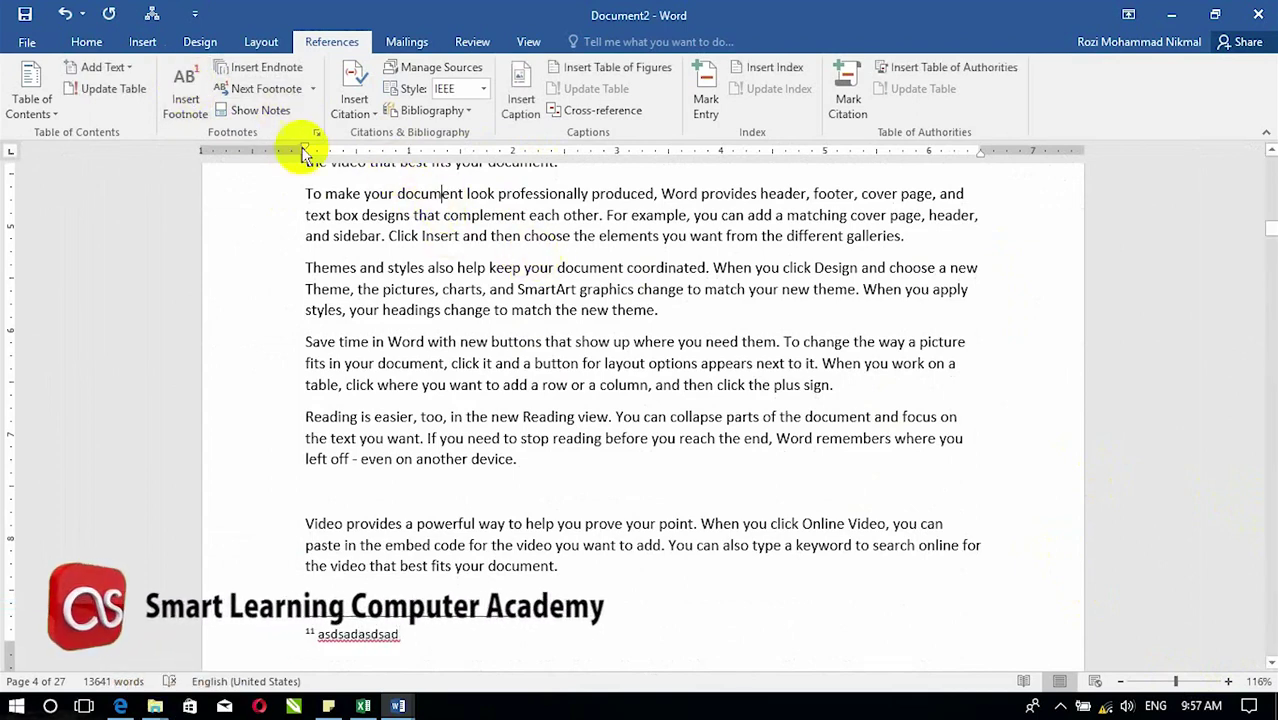
{"action": "left_click", "coordinate": [185, 105]}
{"action": "left_click", "coordinate": [540, 342]}
{"action": "left_click", "coordinate": [185, 90]}
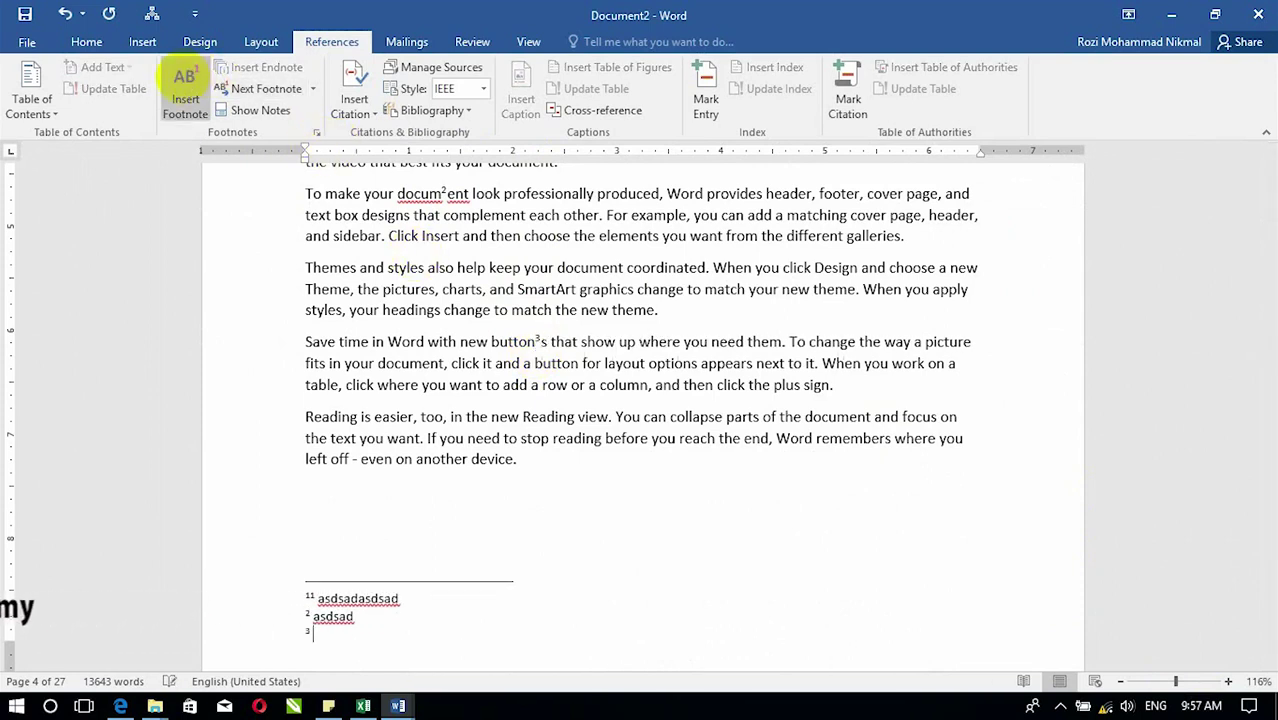
{"action": "type", "text": "asdsadasd"}
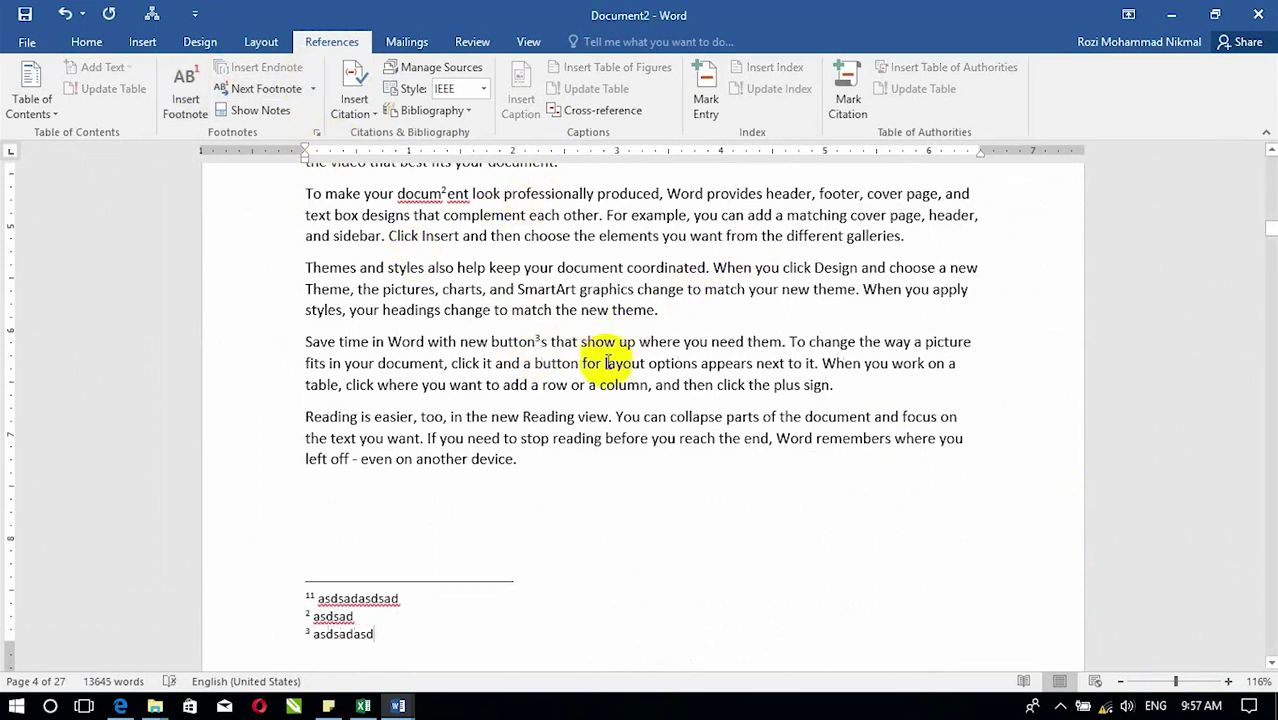
{"action": "left_click", "coordinate": [609, 363]}
{"action": "left_click", "coordinate": [185, 90]}
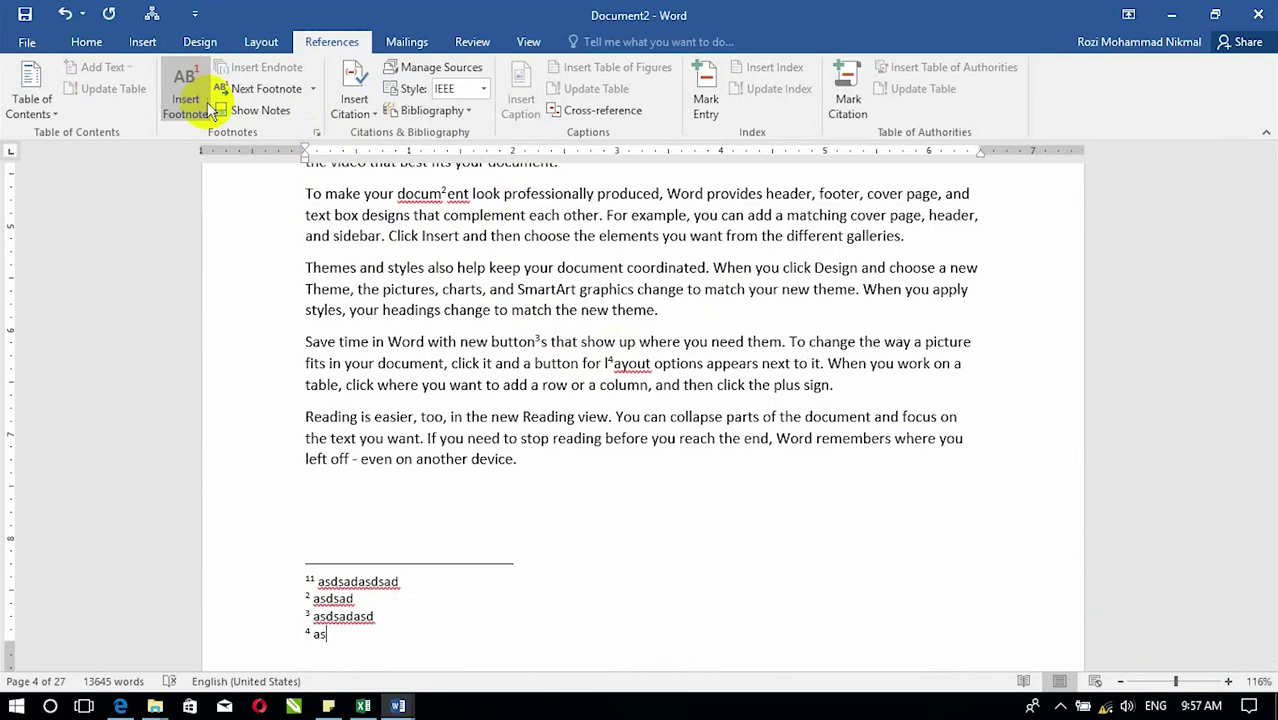
{"action": "type", "text": "asdsad"}
Add a footnote reading 'asdsad' after 'document.' on page 5
{"action": "scroll", "coordinate": [1258, 386], "scroll_direction": "down", "scroll_amount": 2}
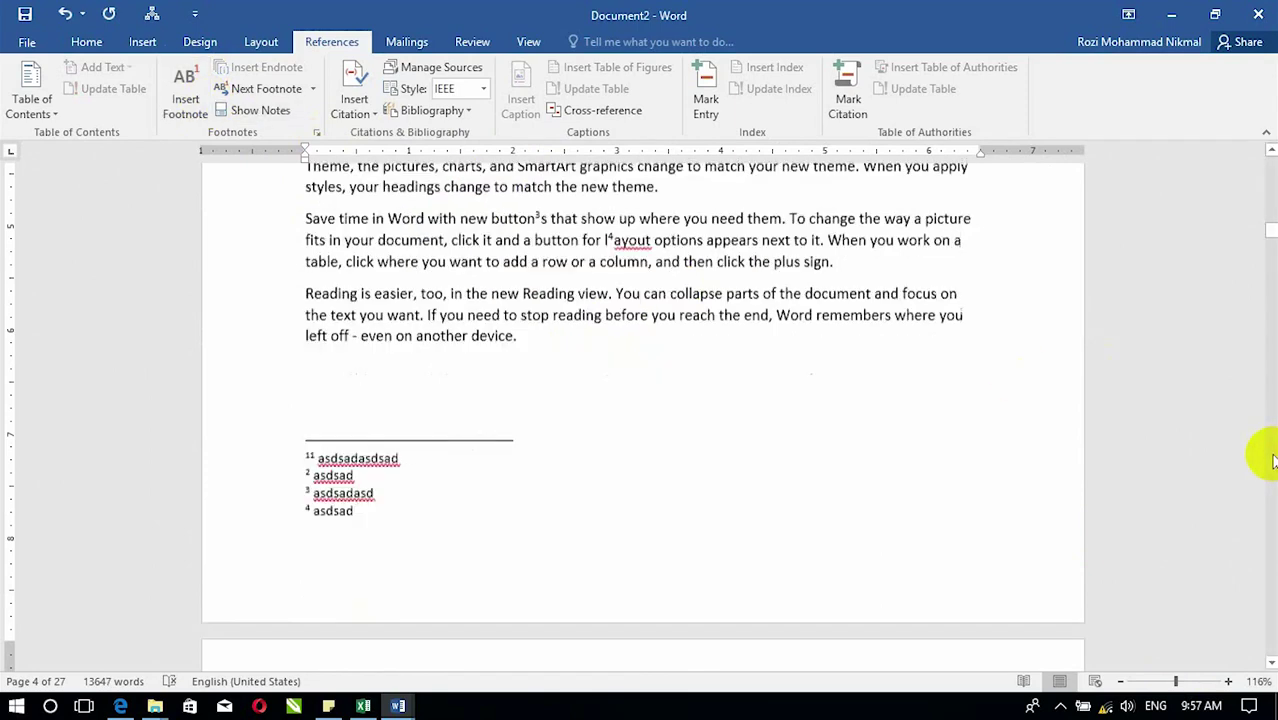
{"action": "scroll", "coordinate": [1237, 447], "scroll_direction": "down", "scroll_amount": 10}
{"action": "left_click", "coordinate": [548, 421]}
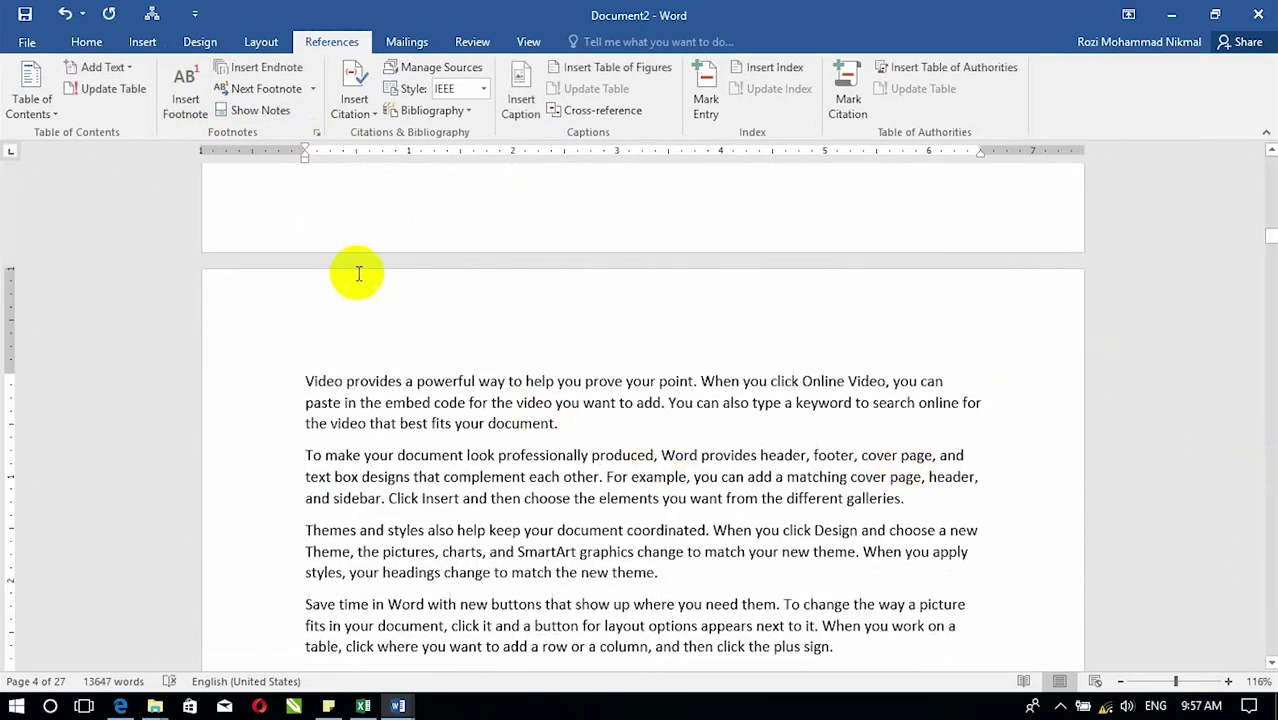
{"action": "left_click", "coordinate": [185, 100]}
{"action": "type", "text": "asdsad"}
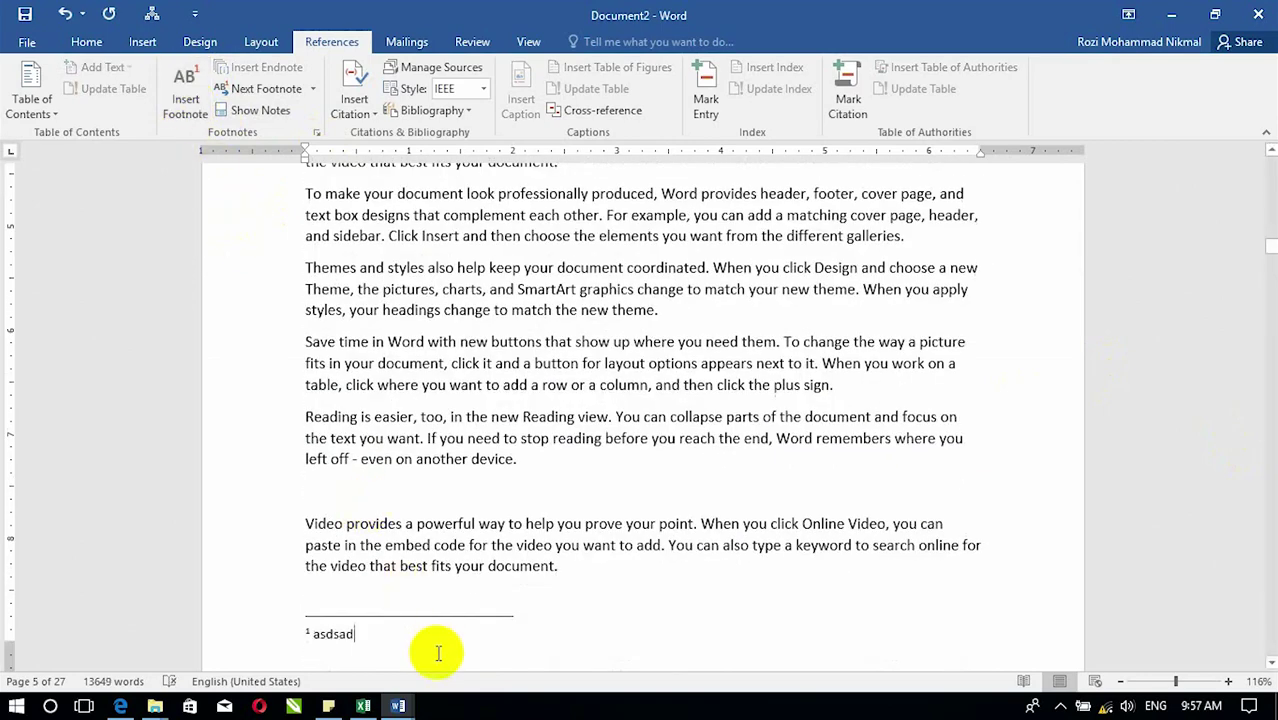
{"action": "left_click", "coordinate": [349, 625]}
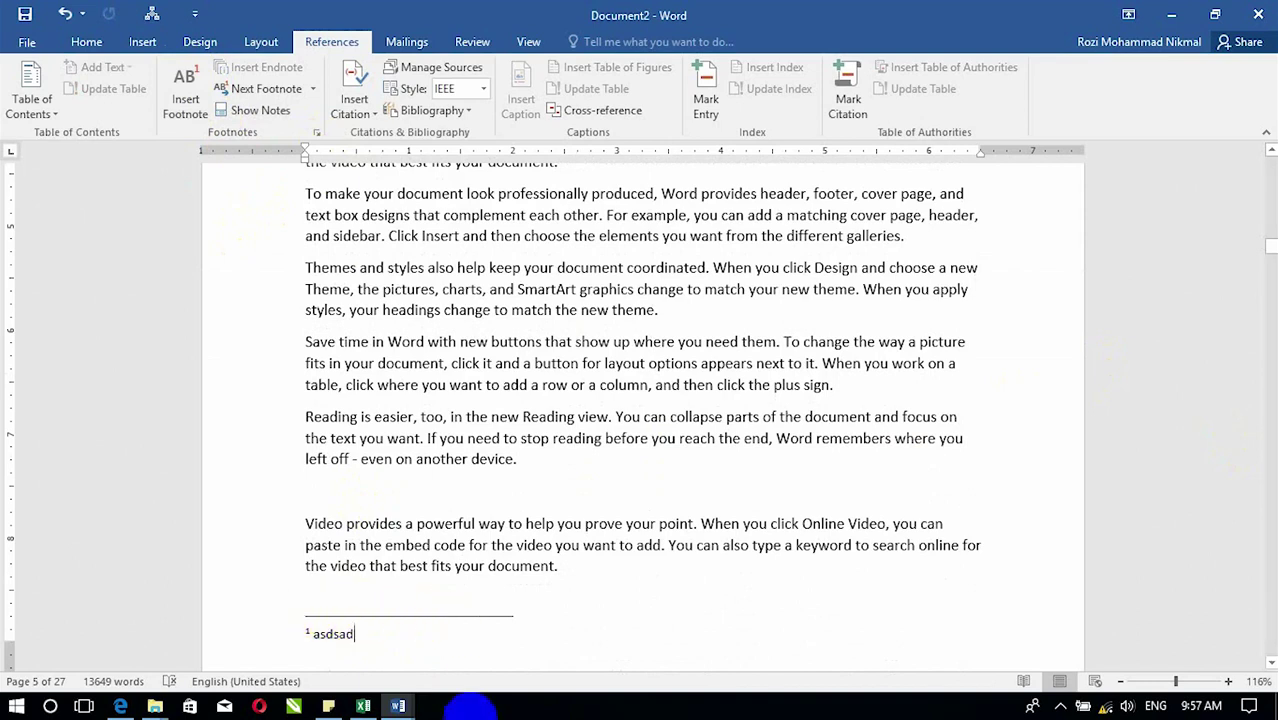
{"action": "left_click", "coordinate": [398, 706]}
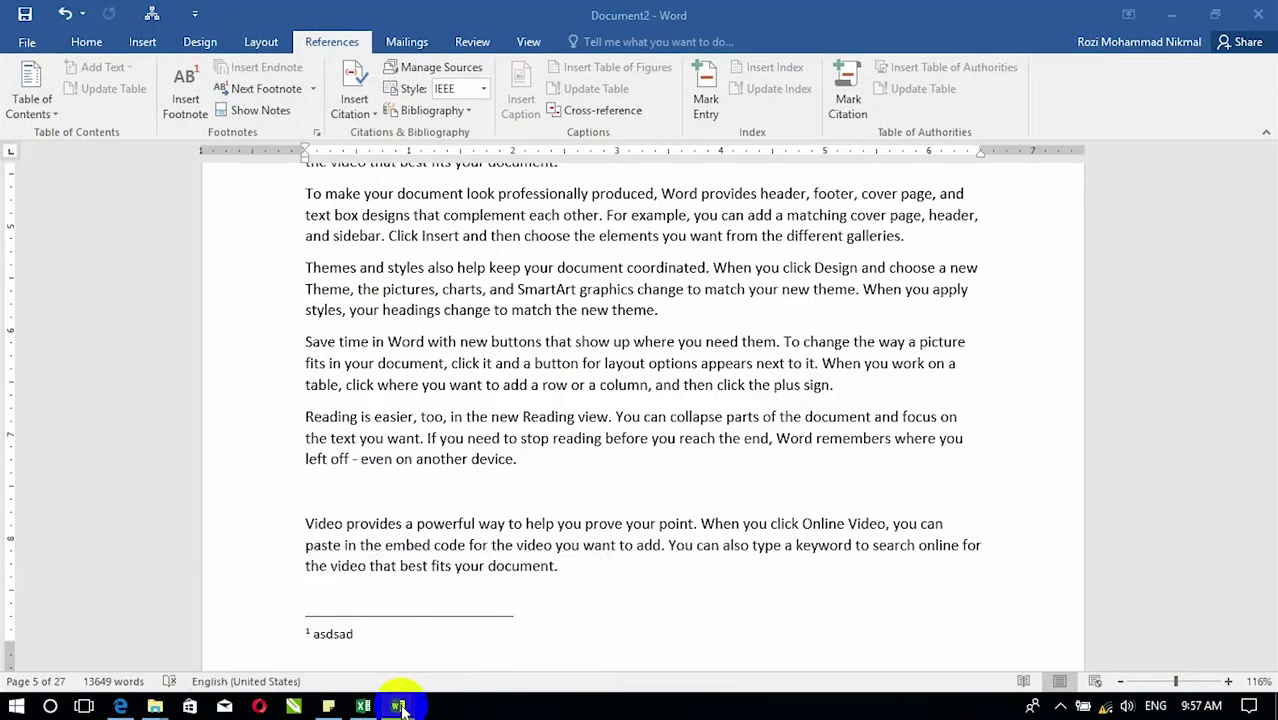
From Document1, create a new blank document, set right-to-left direction and start typing Pashto
{"action": "left_click", "coordinate": [330, 610]}
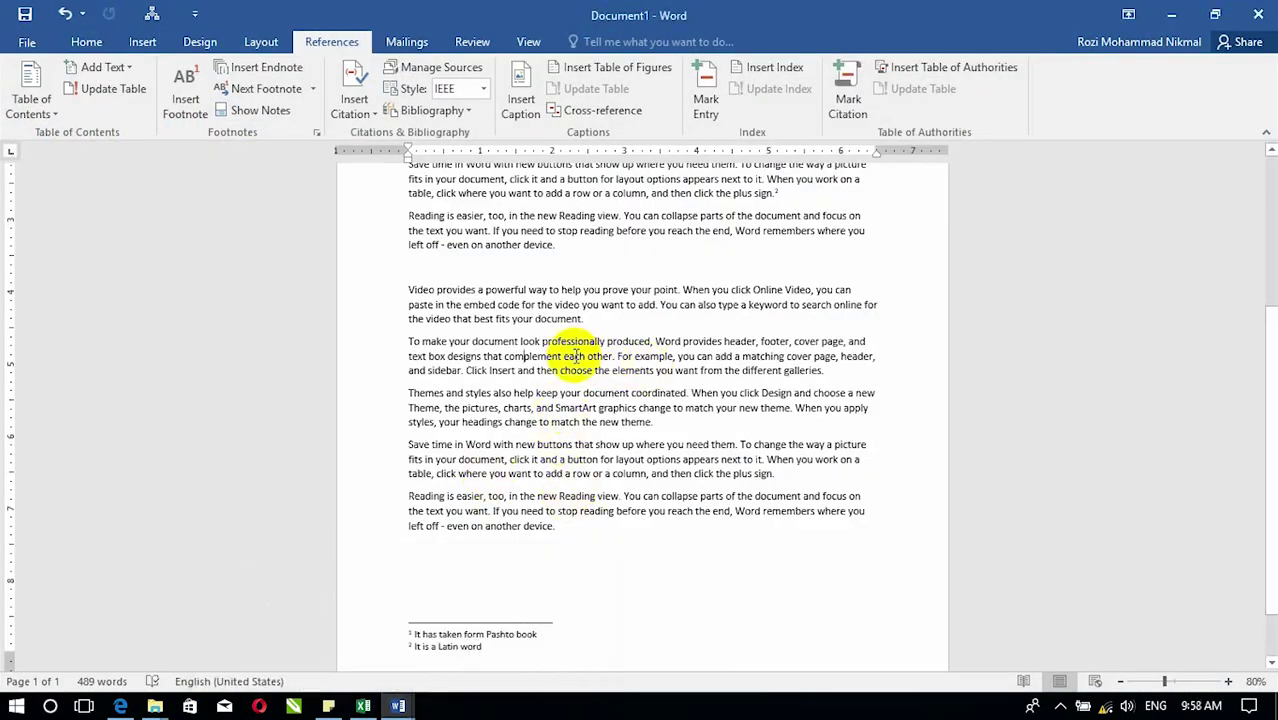
{"action": "key", "text": "ctrl+n"}
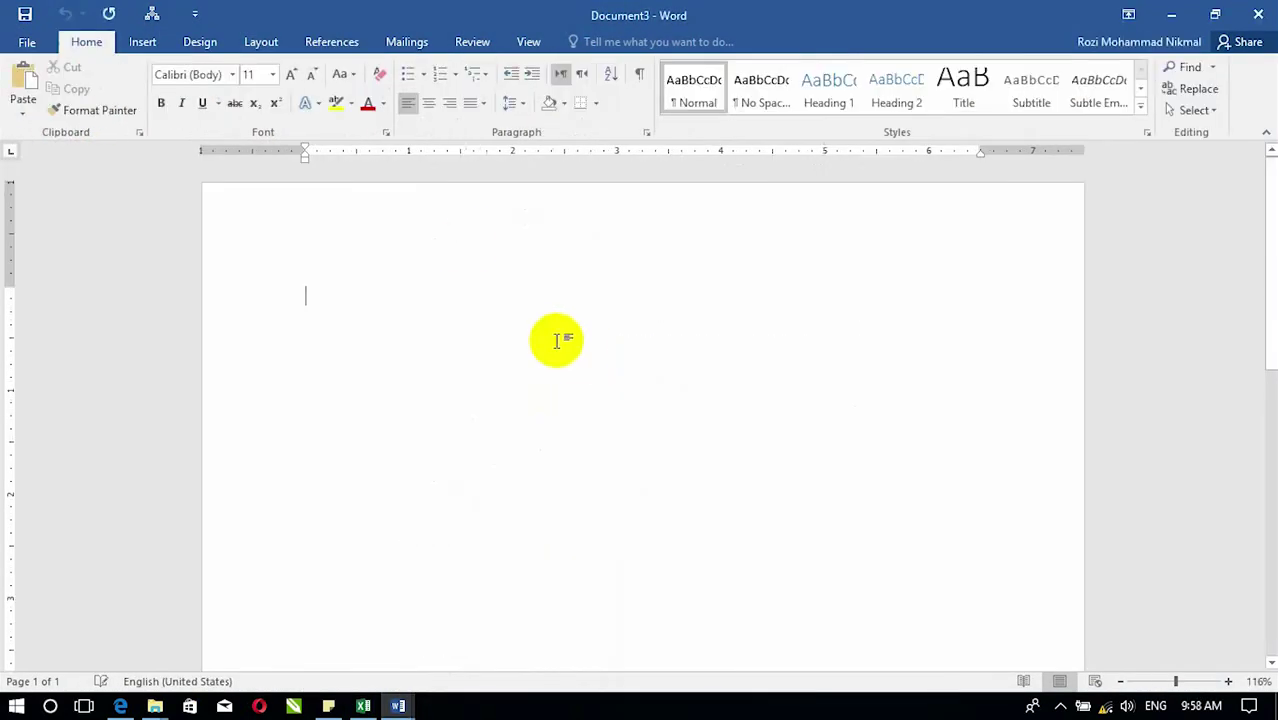
{"action": "left_click", "coordinate": [581, 77]}
{"action": "type", "text": "کندهار پوهنتون"}
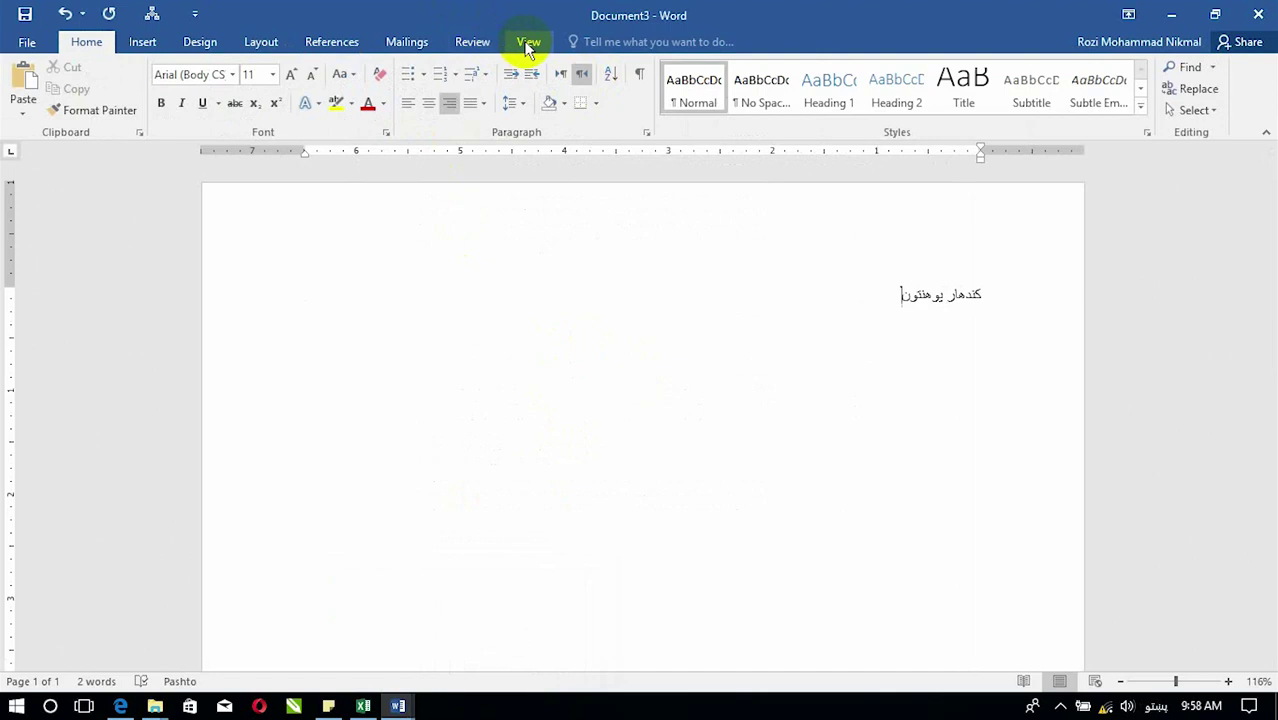
Switch to Draft view and insert a footnote on the Pashto line
{"action": "left_click", "coordinate": [527, 45]}
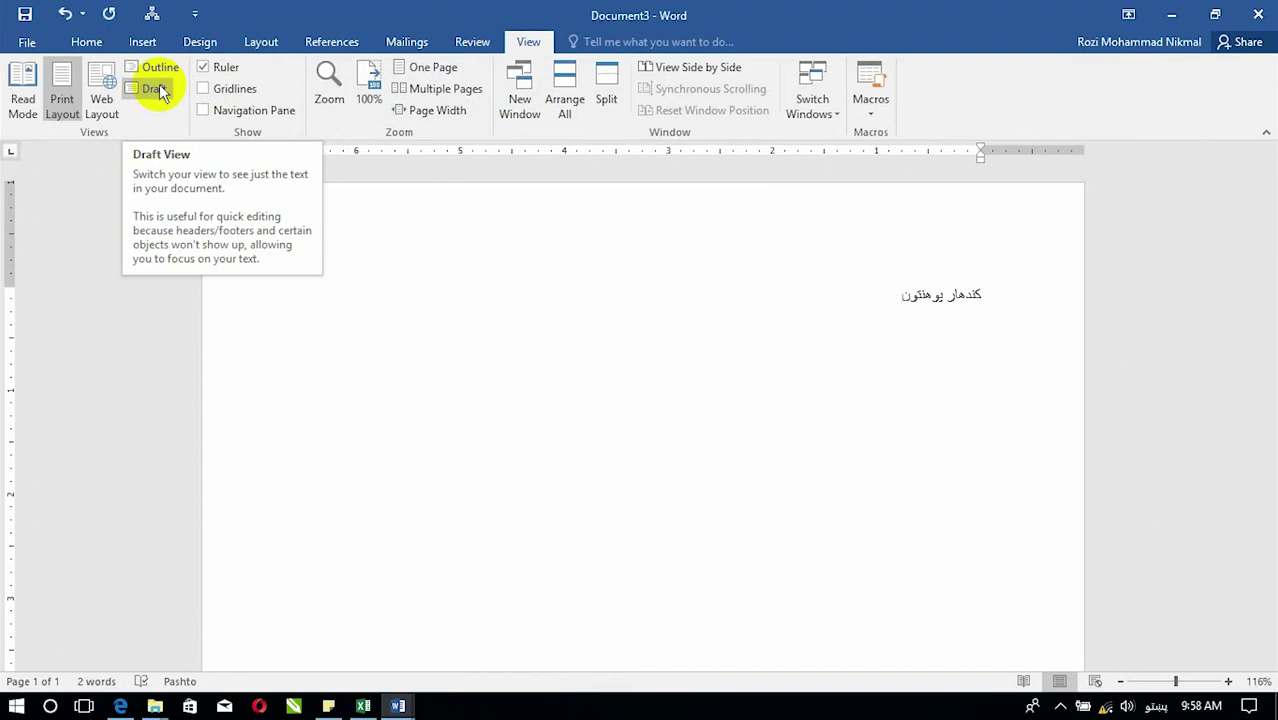
{"action": "left_click", "coordinate": [158, 88]}
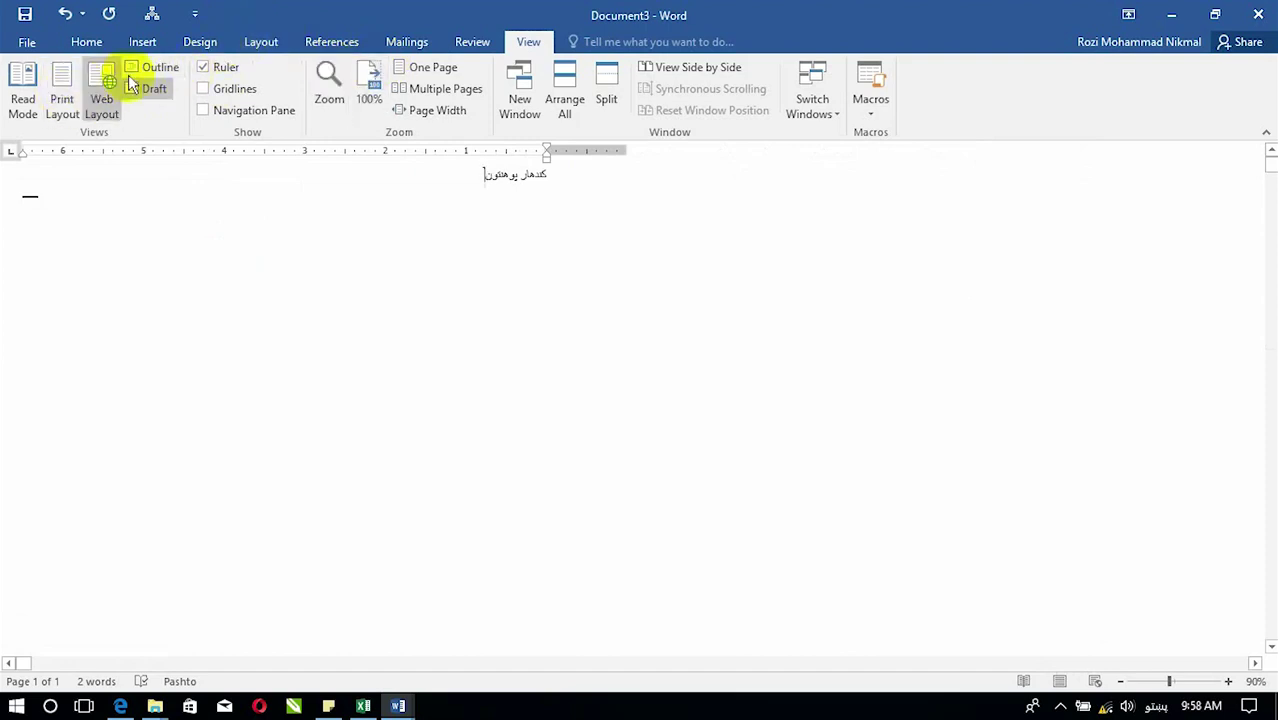
{"action": "left_click", "coordinate": [320, 46]}
{"action": "left_click", "coordinate": [190, 100]}
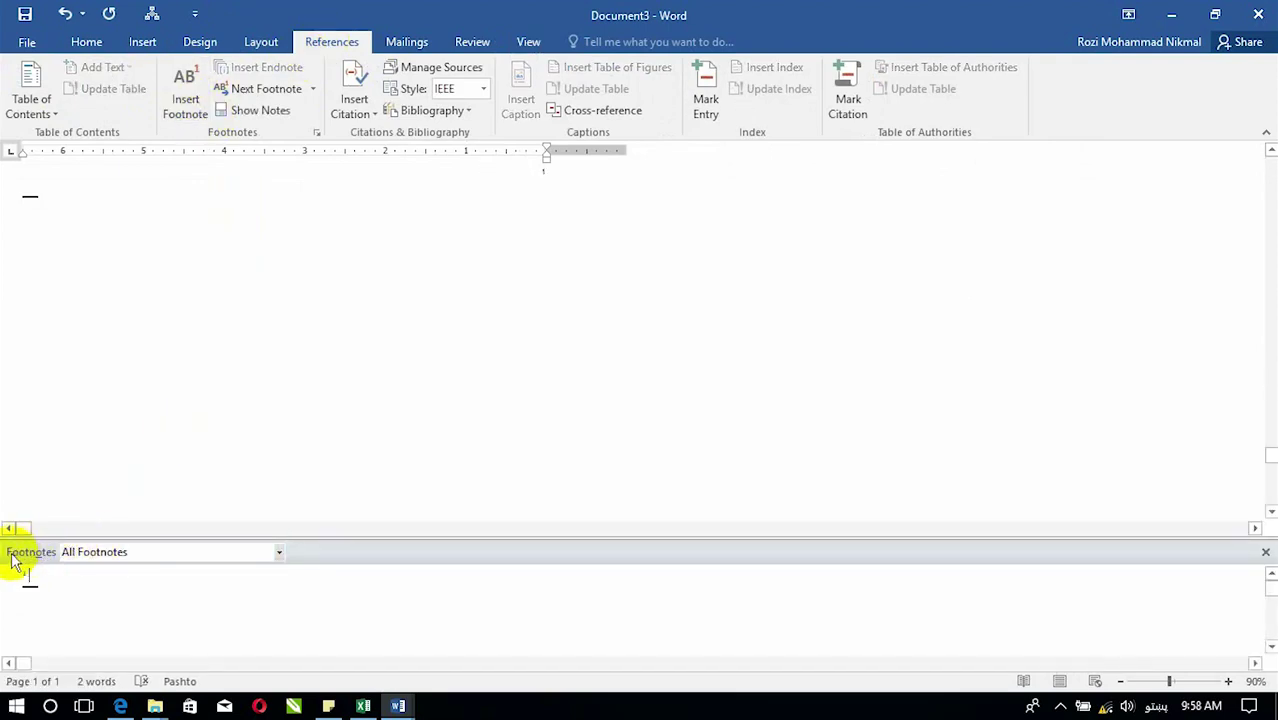
Make the footnote separator right-to-left, then return to Print Layout view
{"action": "left_click", "coordinate": [104, 552]}
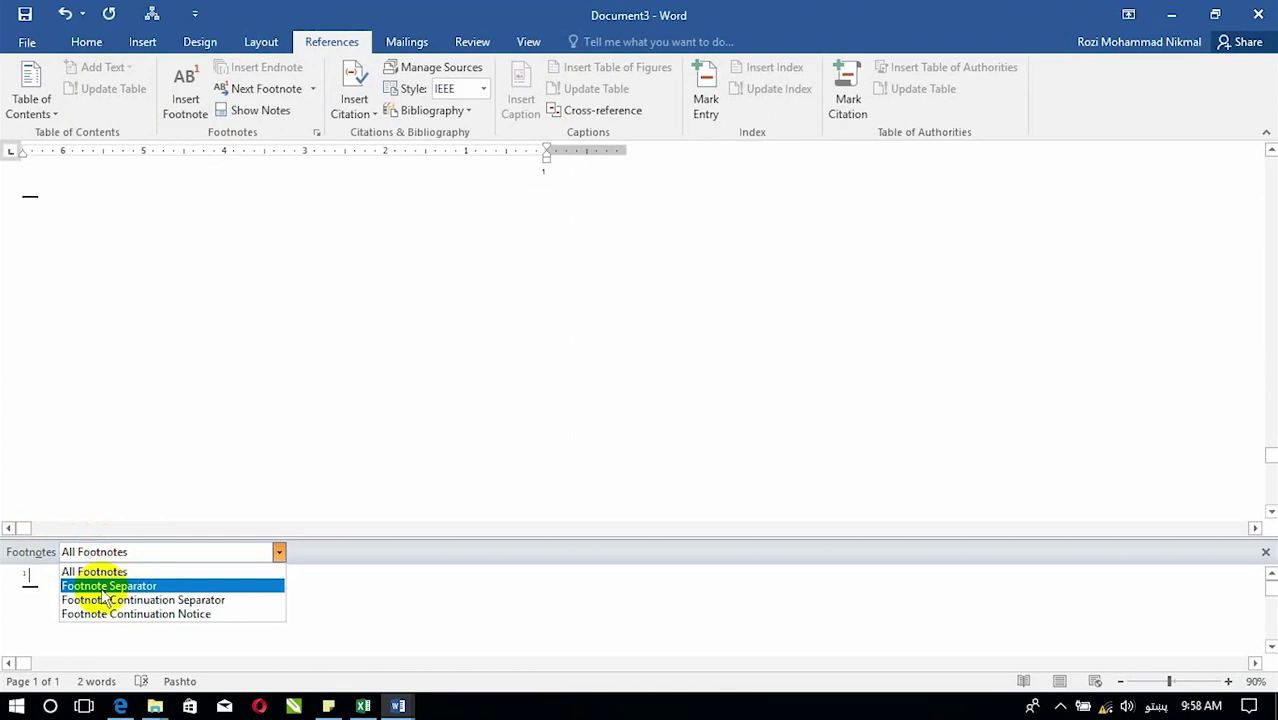
{"action": "left_click", "coordinate": [104, 586]}
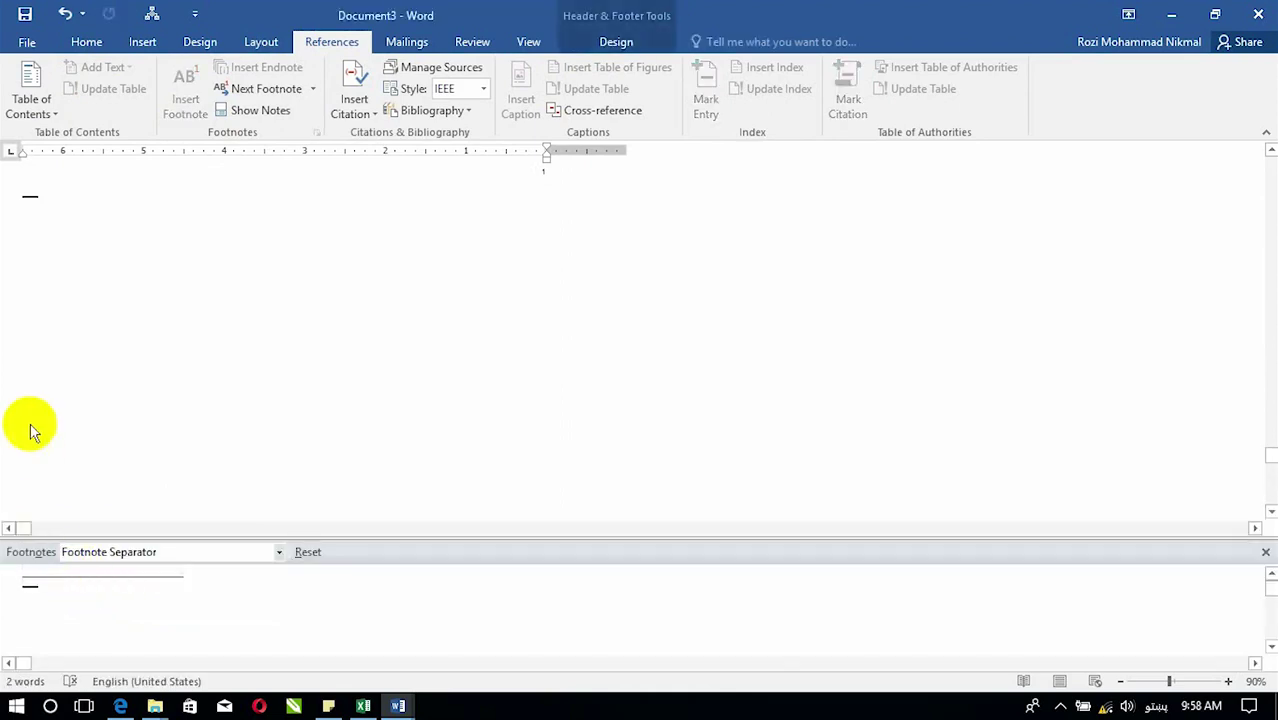
{"action": "left_click", "coordinate": [86, 42]}
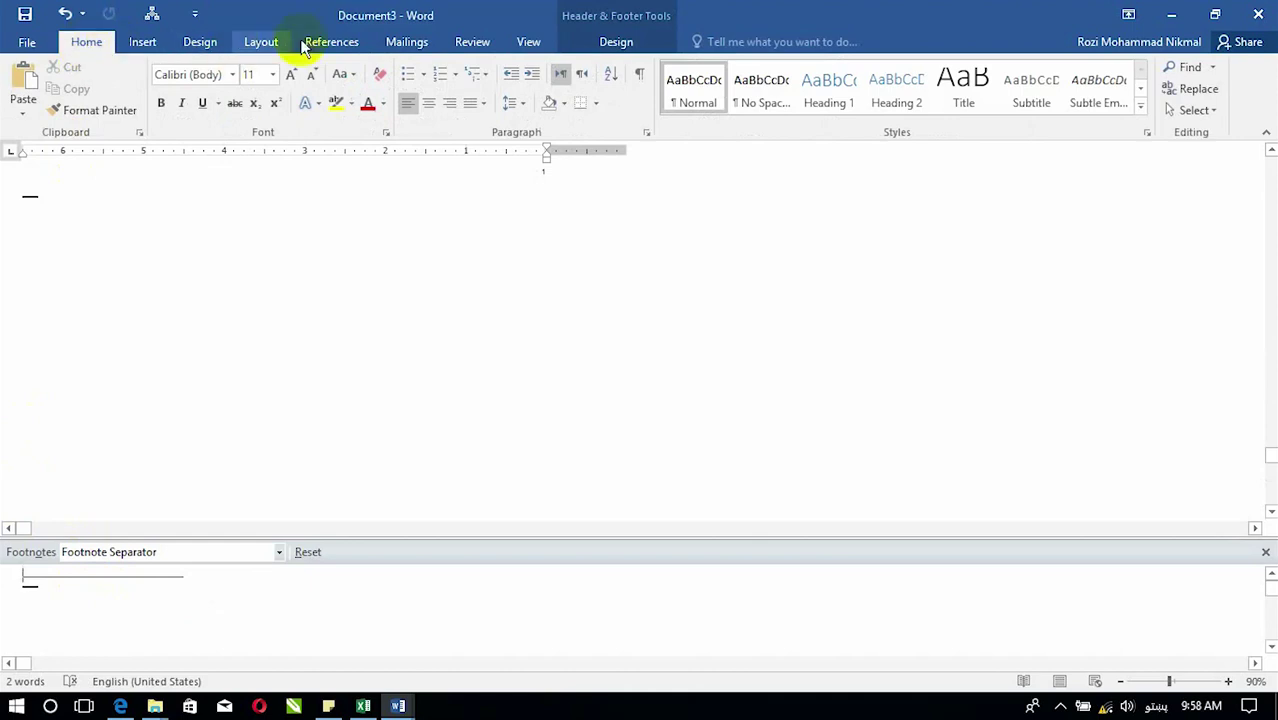
{"action": "left_click", "coordinate": [588, 75]}
{"action": "left_click", "coordinate": [529, 42]}
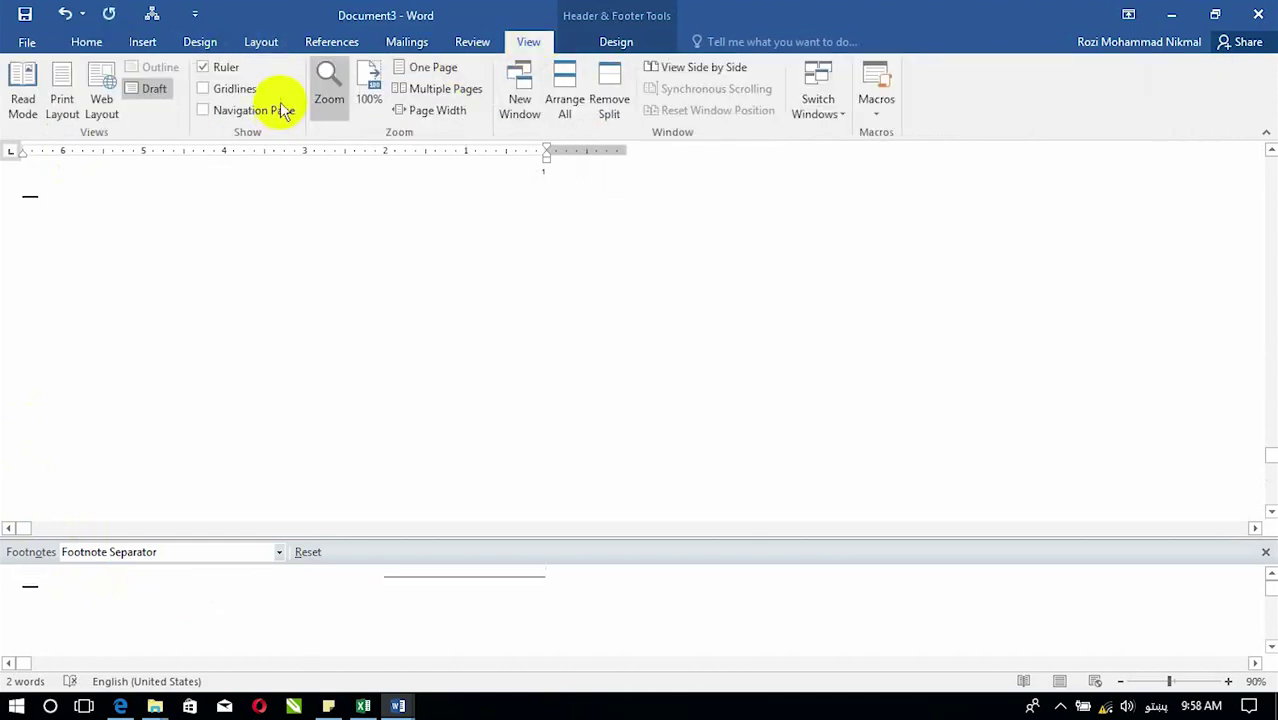
{"action": "left_click", "coordinate": [62, 90]}
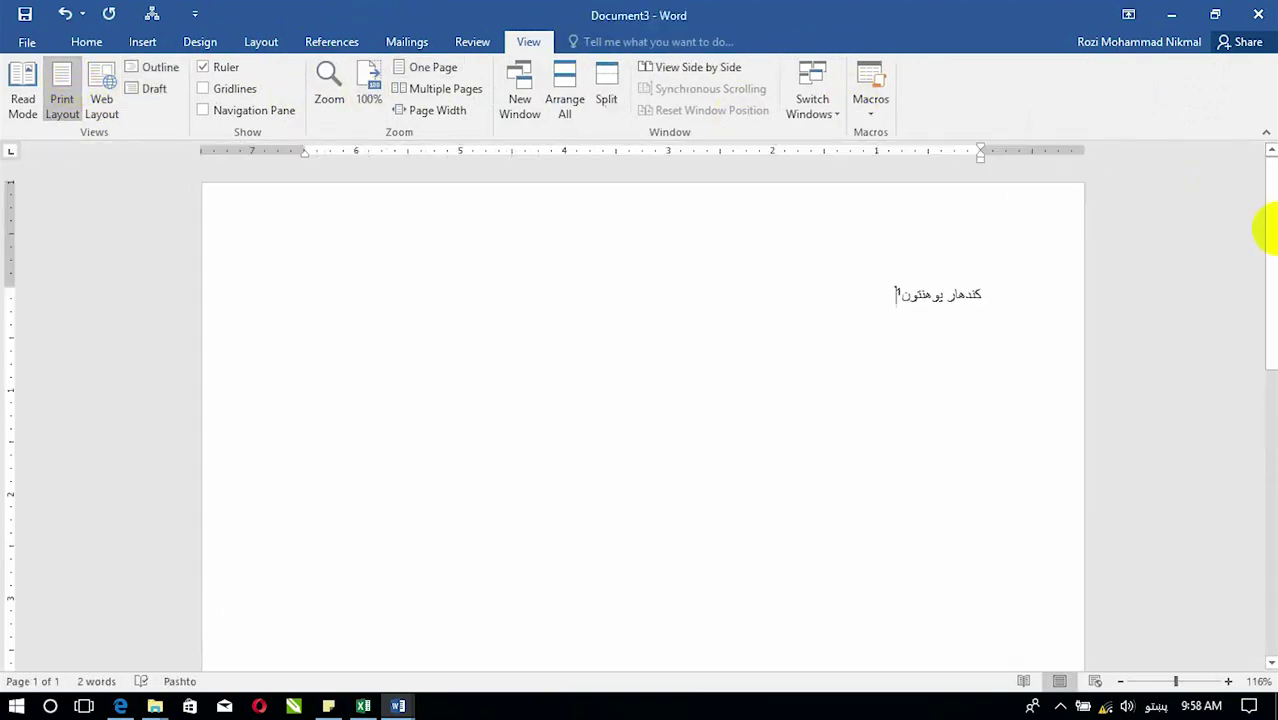
Set footnote 1's paragraph direction to right-to-left
{"action": "mouse_move", "coordinate": [1266, 262]}
{"action": "left_mouse_down"}
{"action": "mouse_move", "coordinate": [1255, 466]}
{"action": "mouse_move", "coordinate": [1216, 534]}
{"action": "left_mouse_up"}
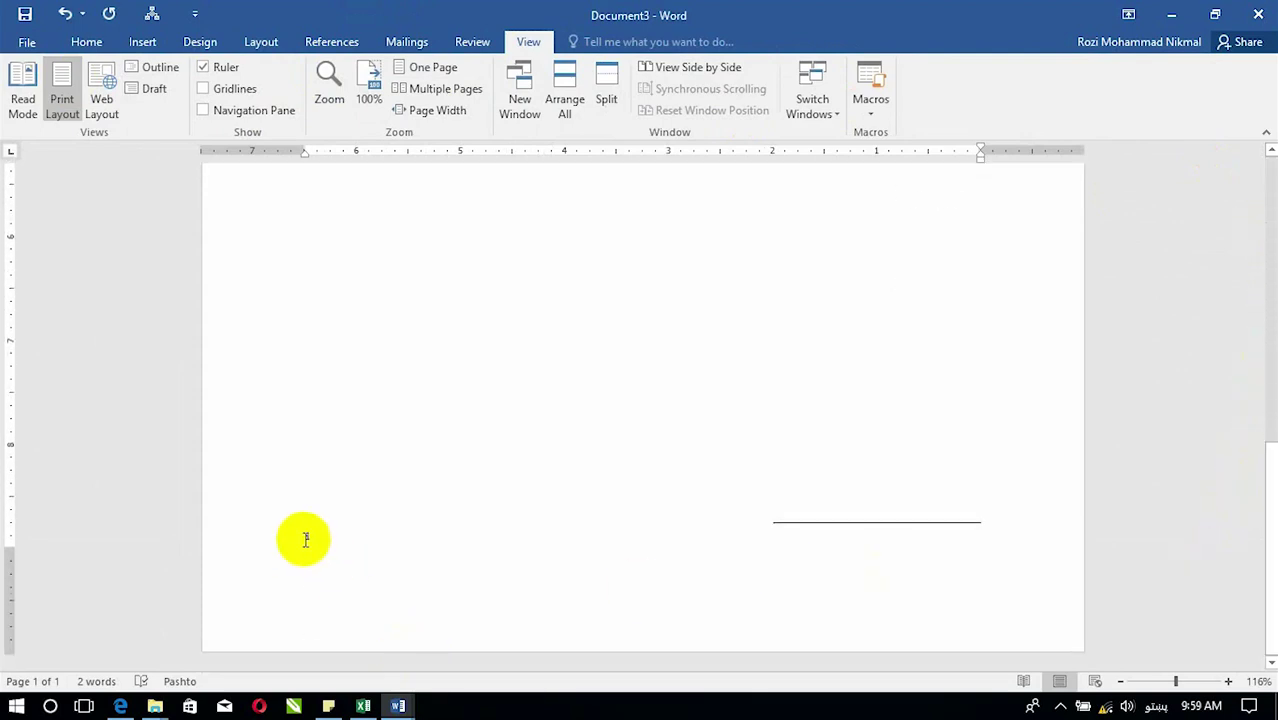
{"action": "left_click", "coordinate": [87, 42]}
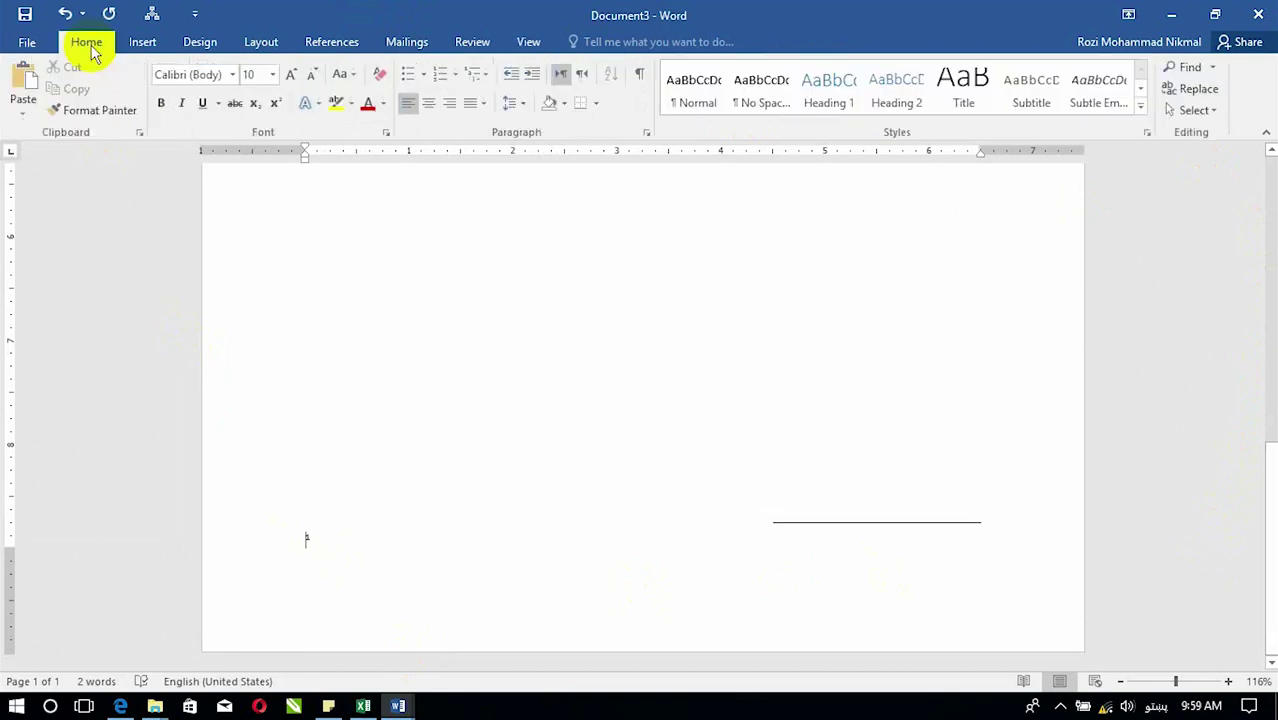
{"action": "left_click", "coordinate": [583, 74]}
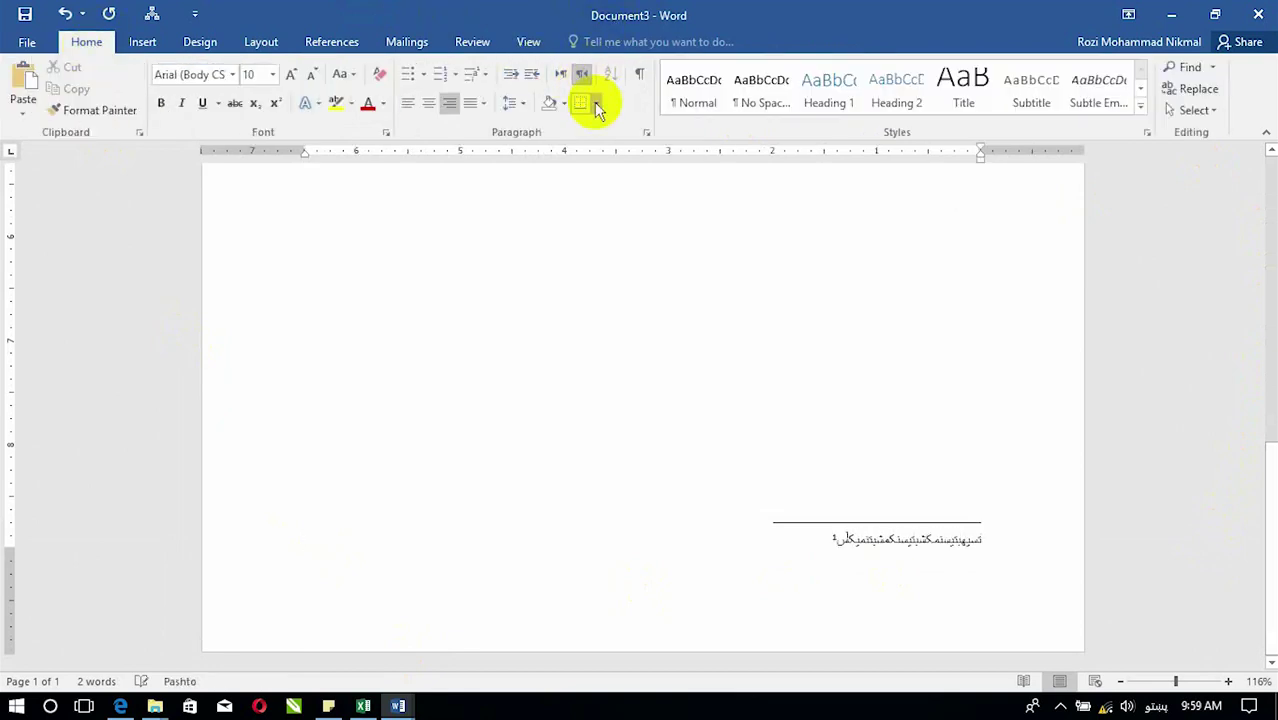
Continue the body with a new line of filler Pashto text after the first line
{"action": "left_click", "coordinate": [1272, 200]}
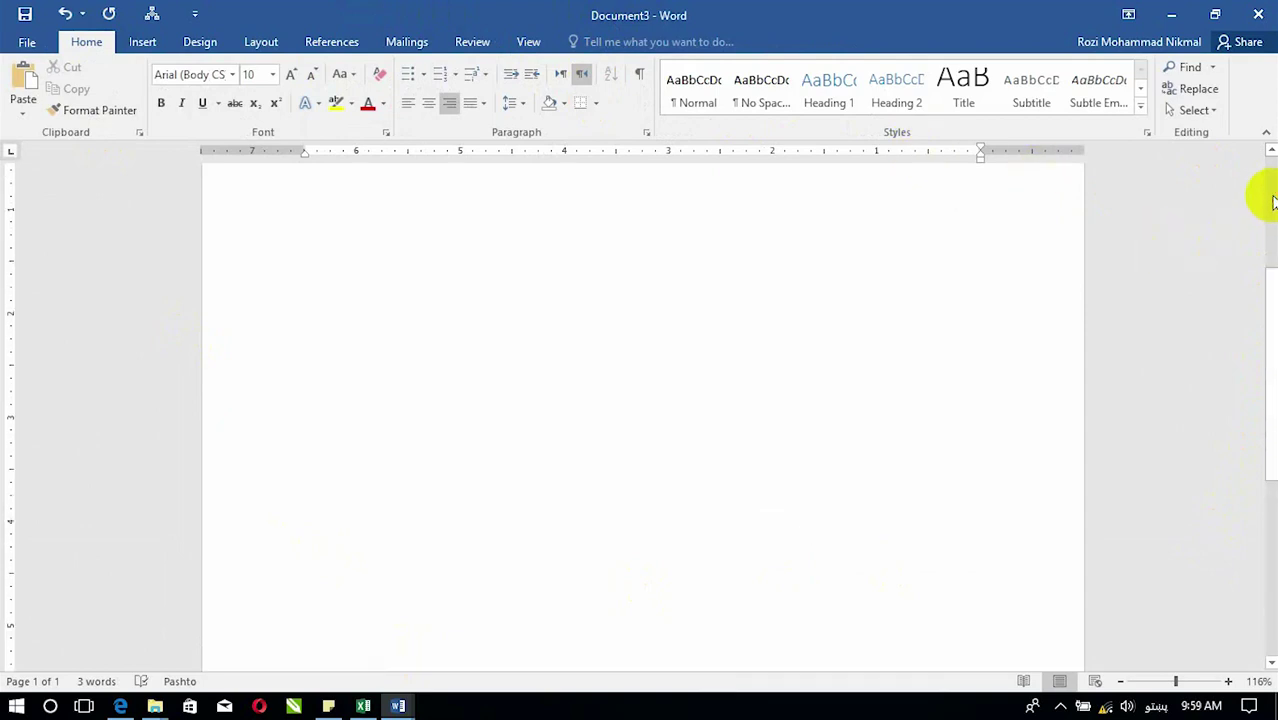
{"action": "left_click", "coordinate": [1272, 200]}
{"action": "left_click", "coordinate": [875, 300]}
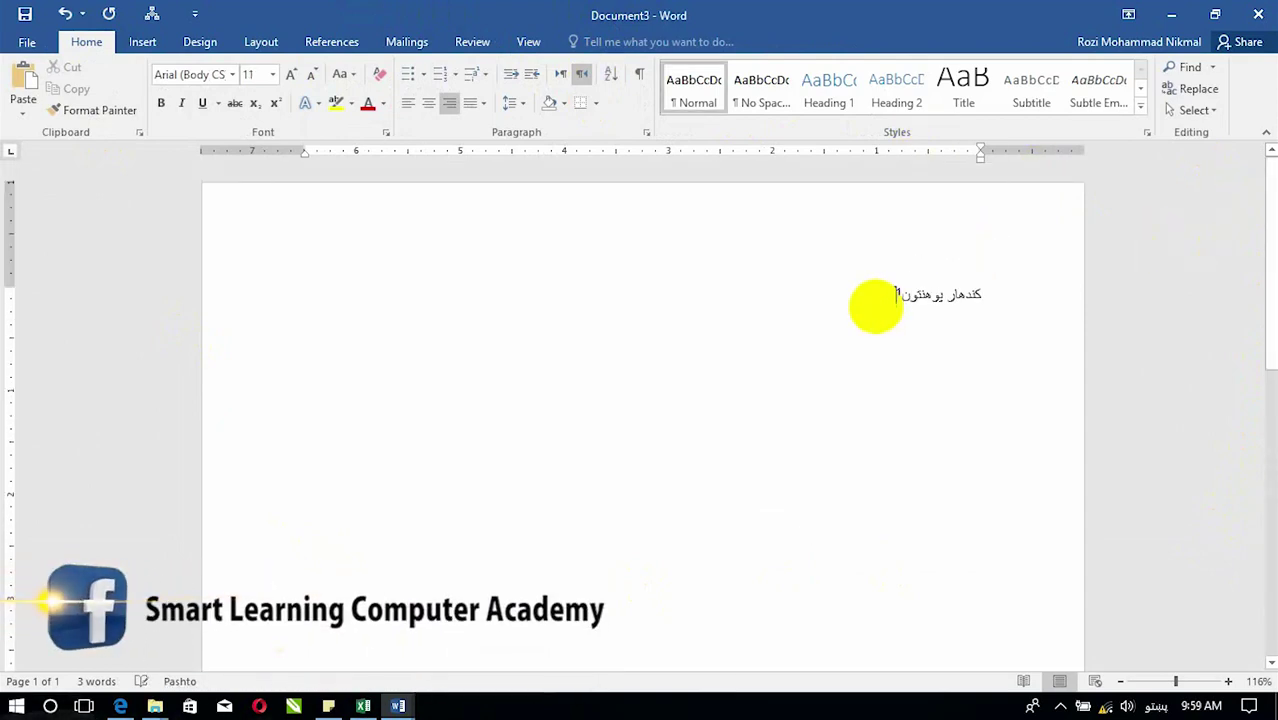
{"action": "key", "text": "Return"}
{"action": "type", "text": "ښتیښتمیسکتښتکمیښتښتمکیښتب"}
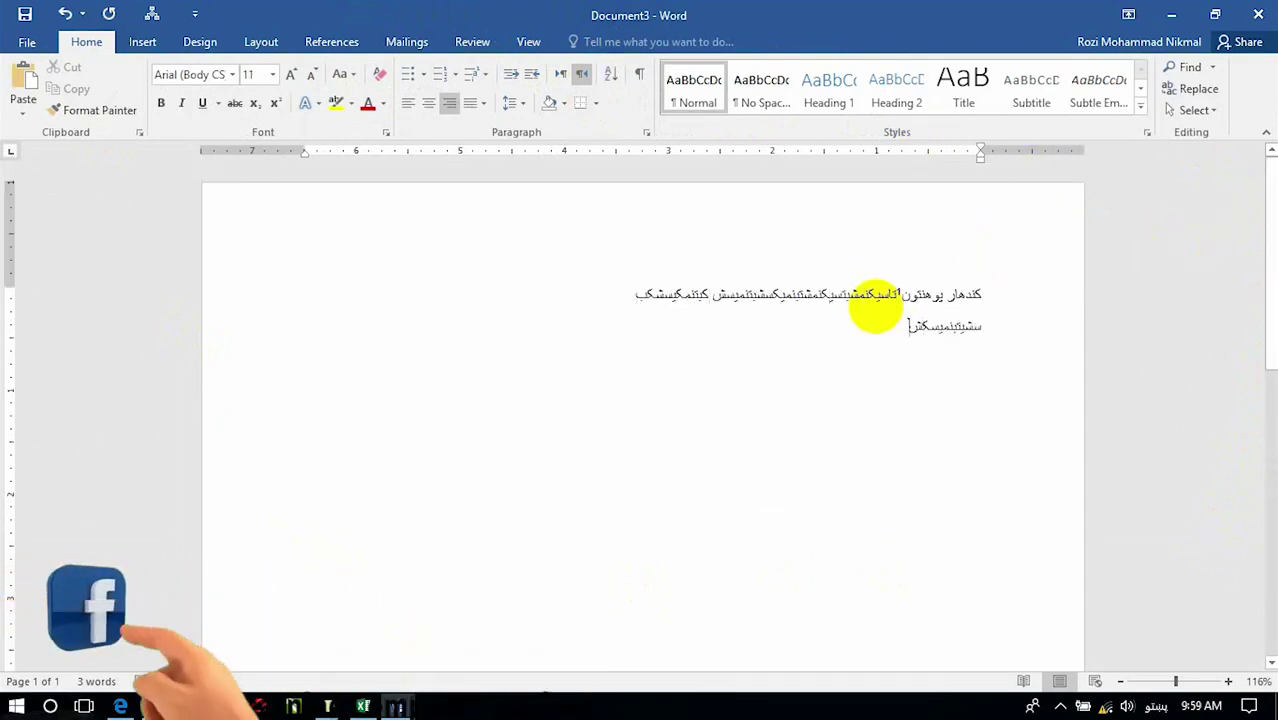
Insert a second footnote, make it right-to-left, and type 'کندهار پوهنتون'
{"action": "left_click", "coordinate": [331, 41]}
{"action": "left_click", "coordinate": [185, 85]}
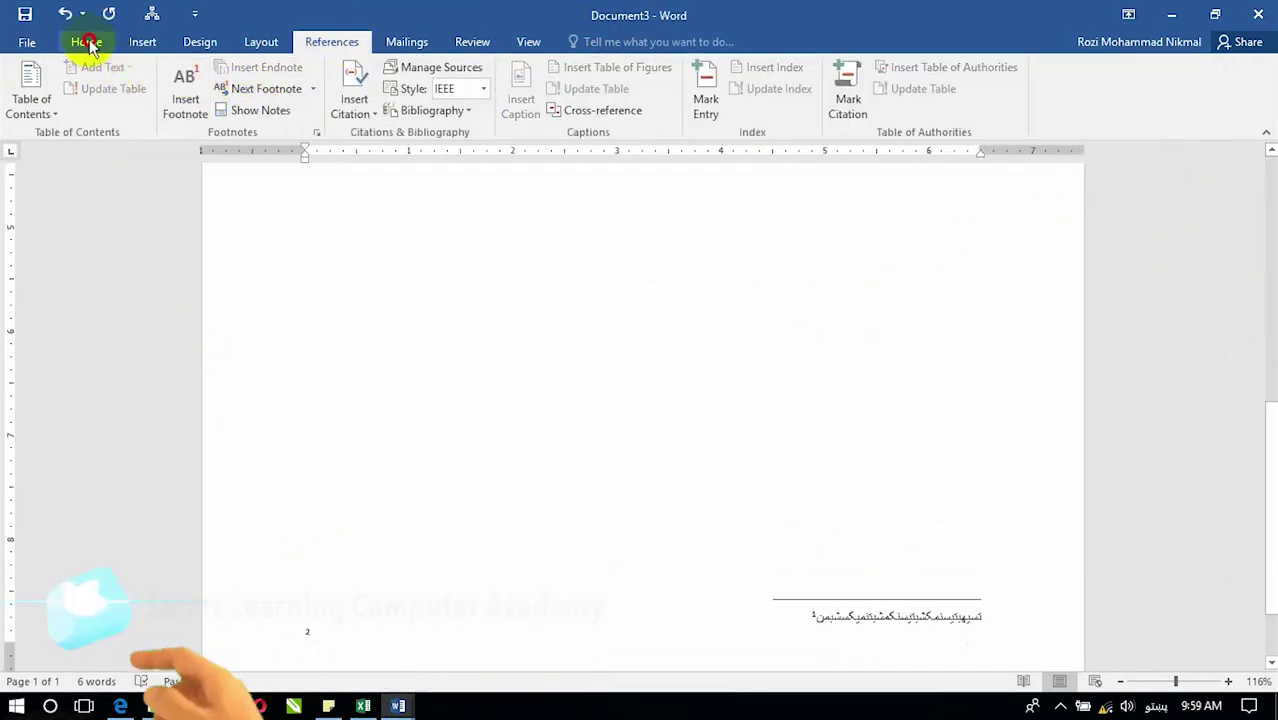
{"action": "left_click", "coordinate": [86, 41]}
{"action": "left_click", "coordinate": [583, 75]}
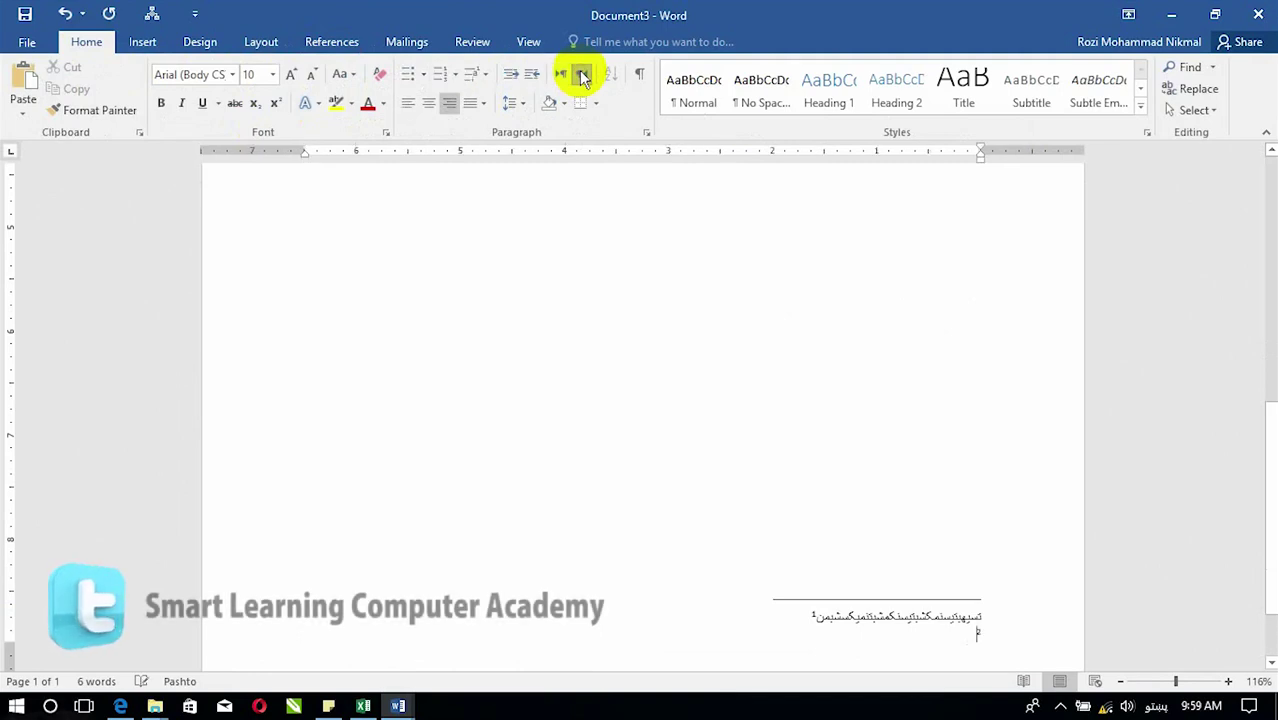
{"action": "type", "text": "کندهار"}
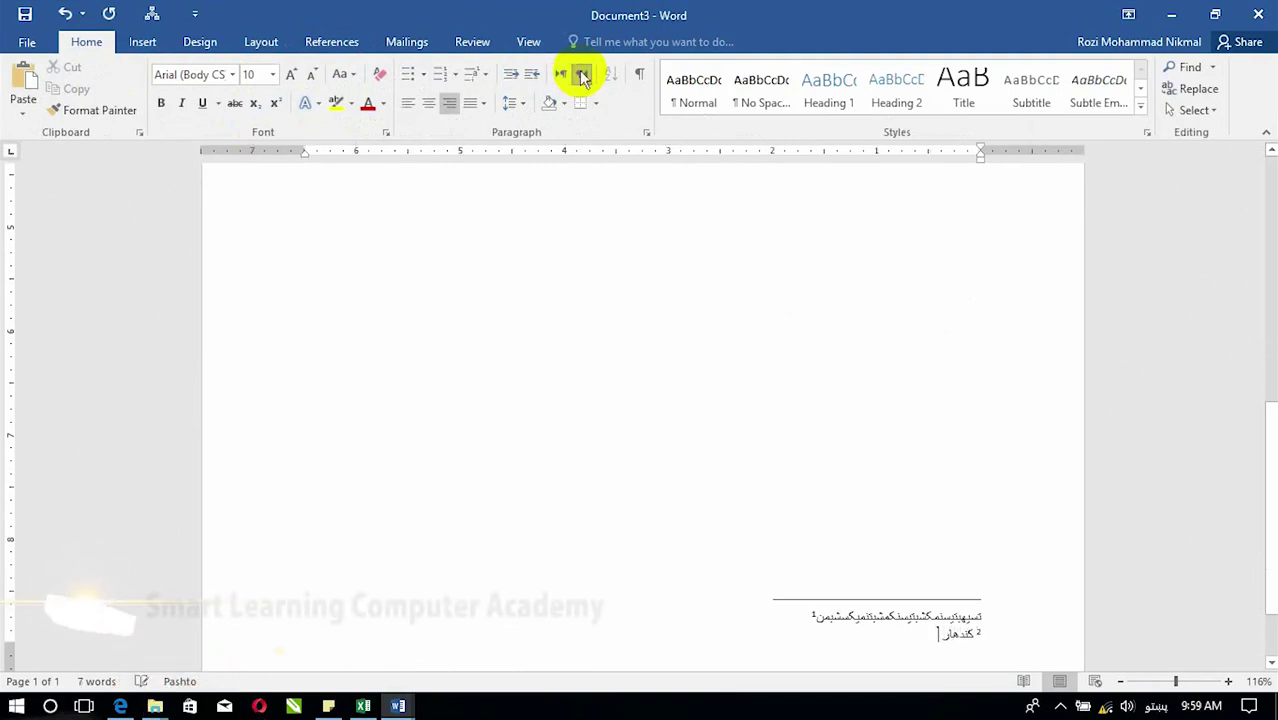
{"action": "type", "text": " پوهنتون"}
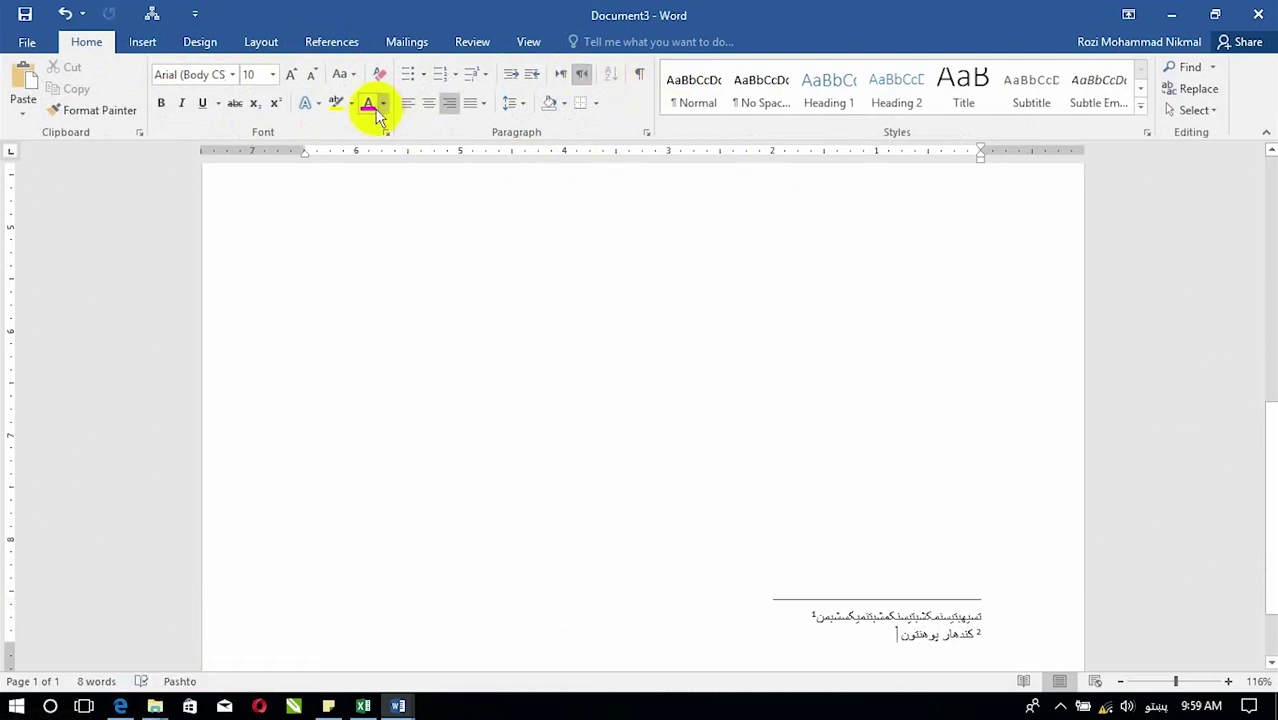
{"action": "left_click", "coordinate": [329, 47]}
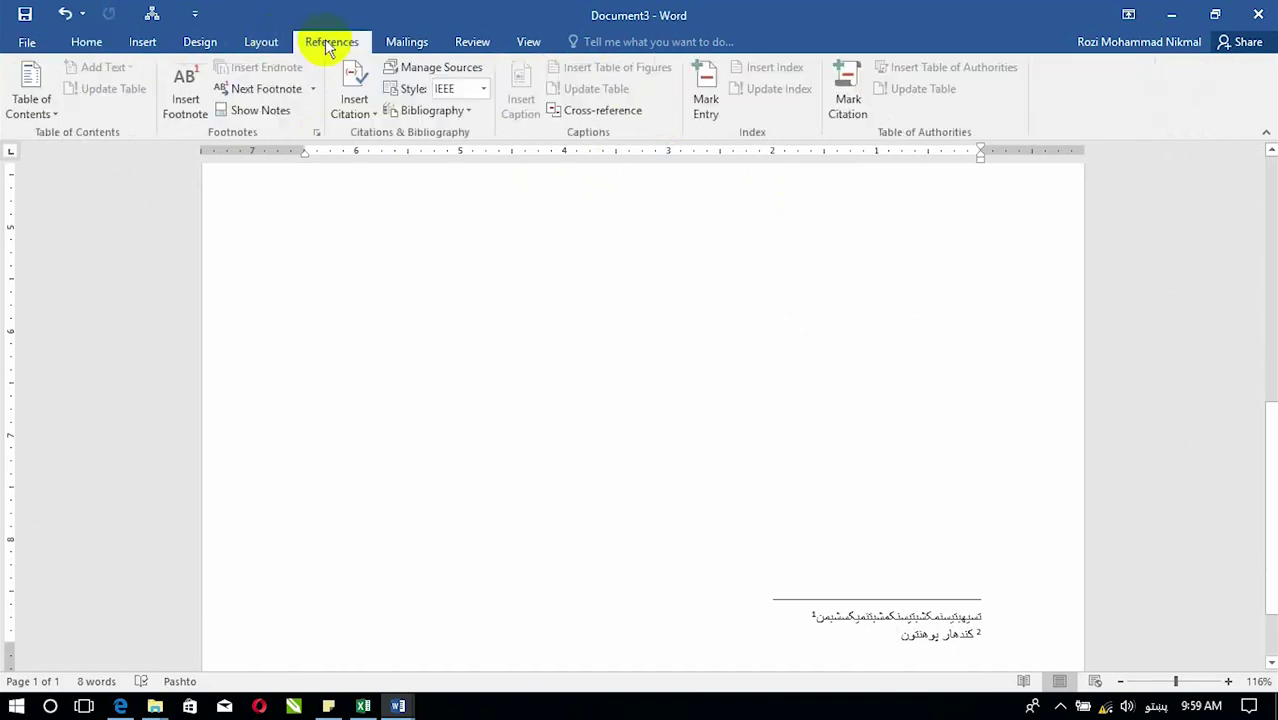